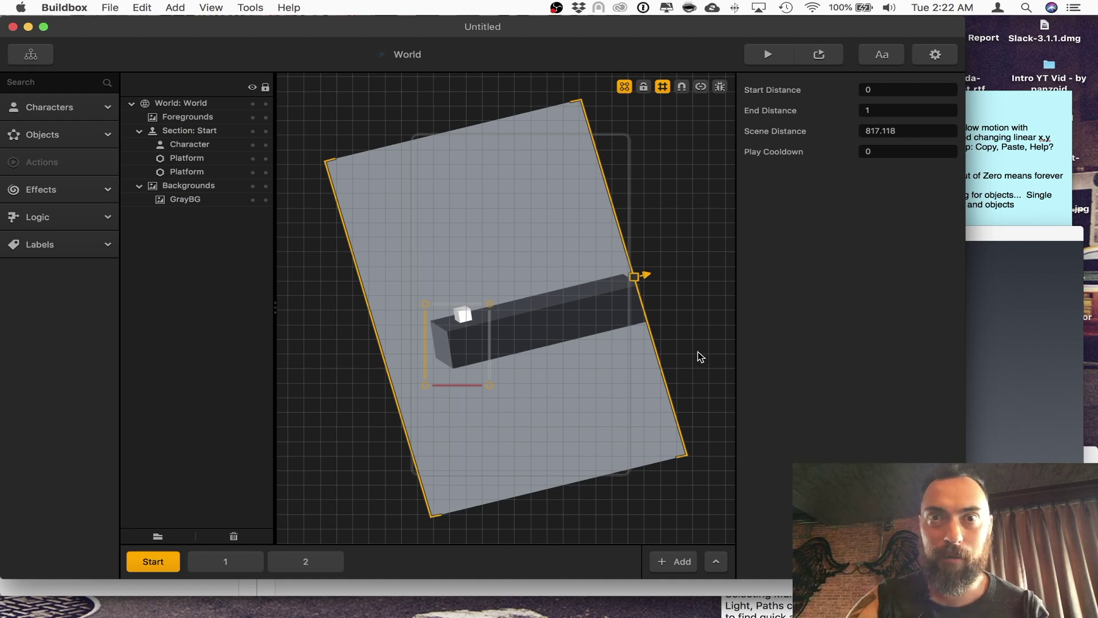
# Playtest the game in the preview, restart it after the game over, and close the preview.
pyautogui.click(768, 54)
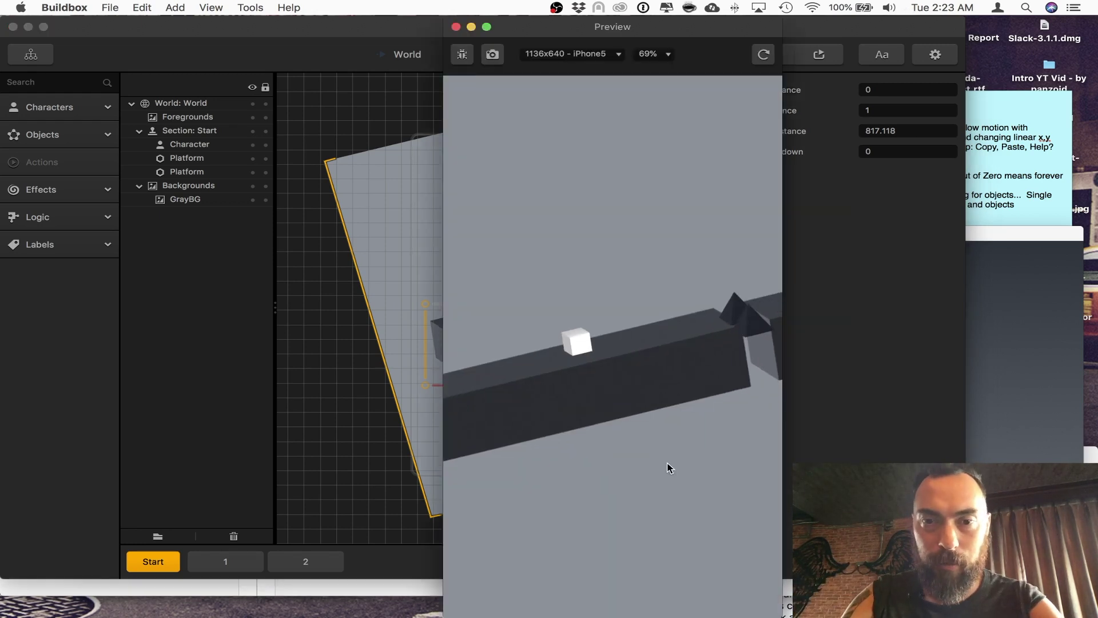
pyautogui.click(669, 468)
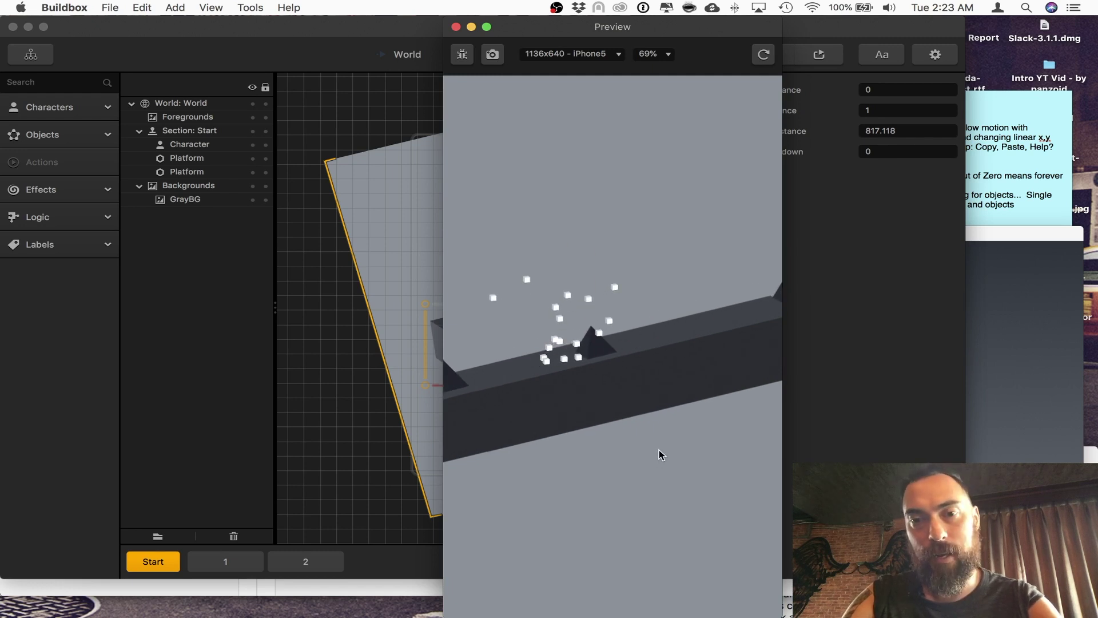
pyautogui.click(649, 494)
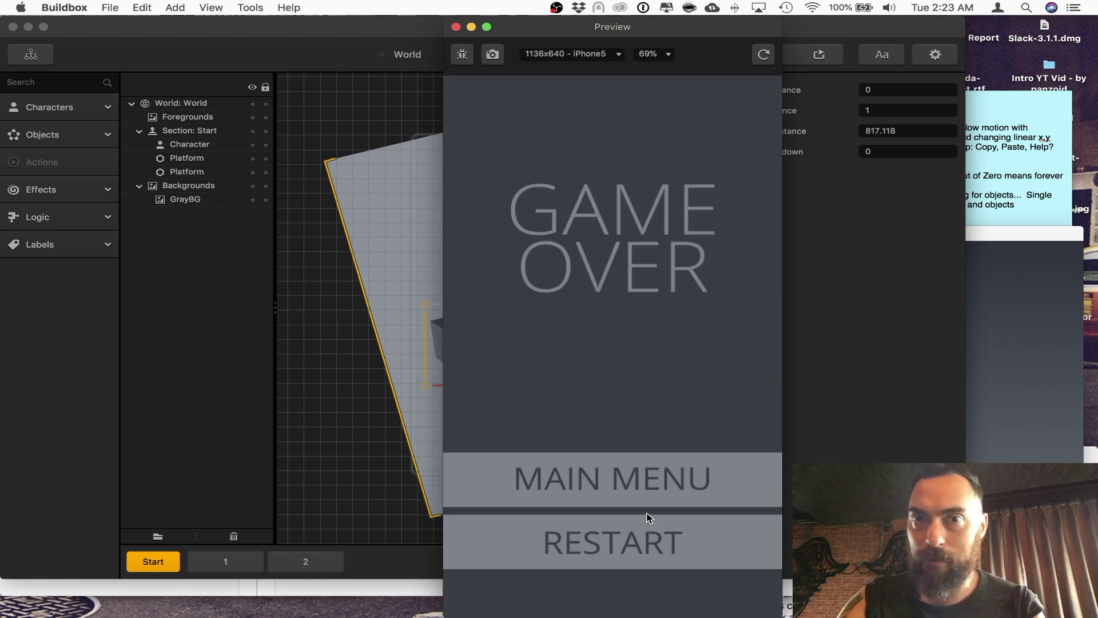
pyautogui.click(649, 517)
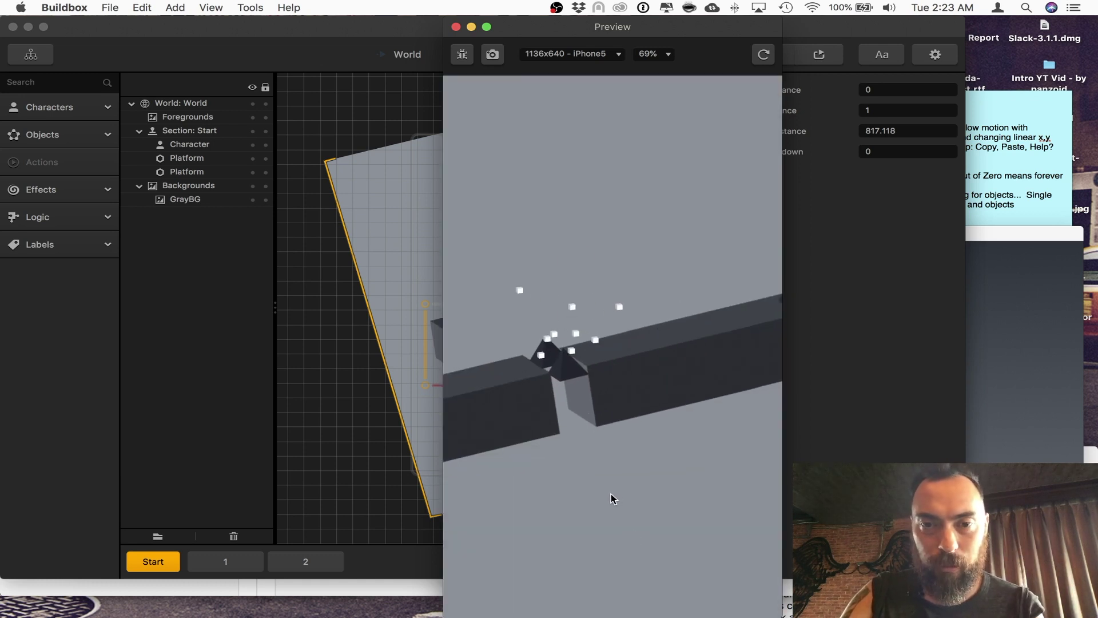
pyautogui.click(456, 26)
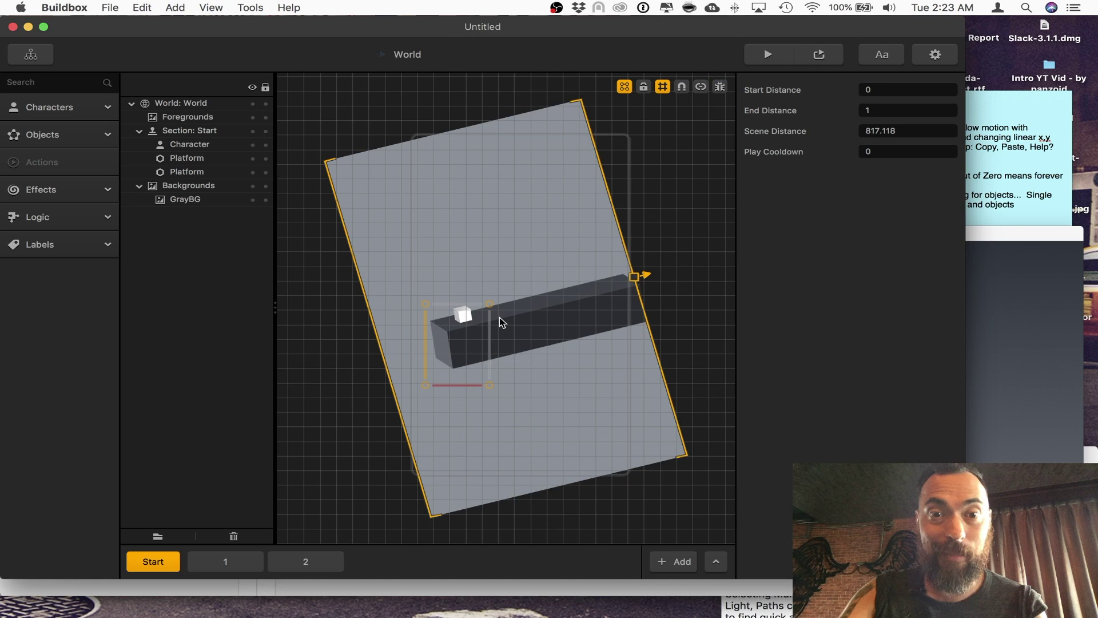
# Preview the game again from its start screen, make the cube jump over the spikes, and close the preview.
pyautogui.click(783, 54)
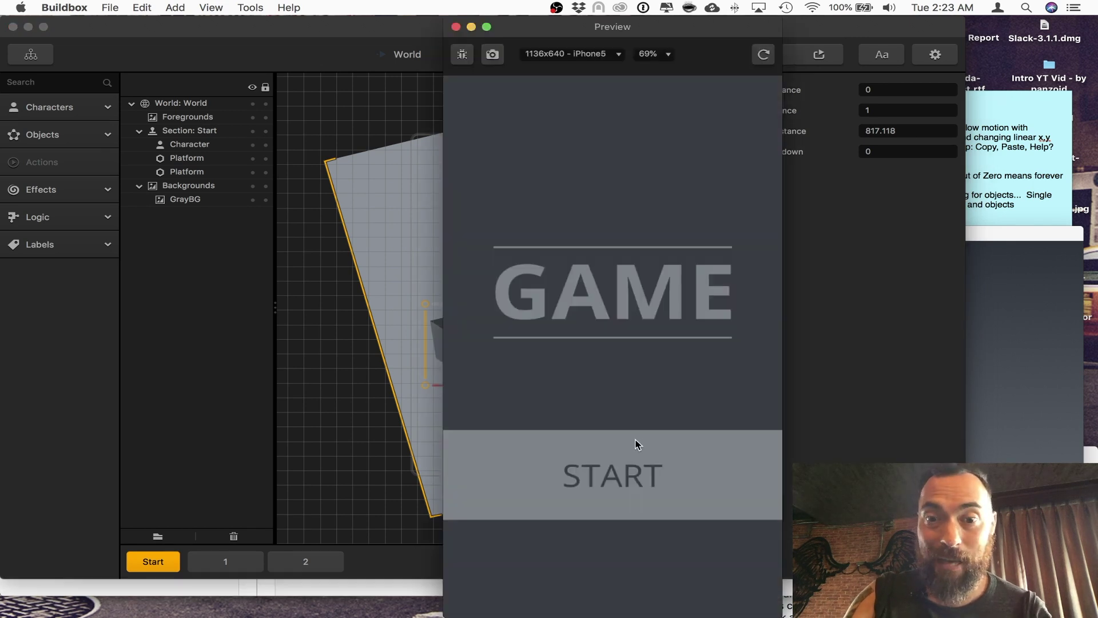
pyautogui.click(645, 468)
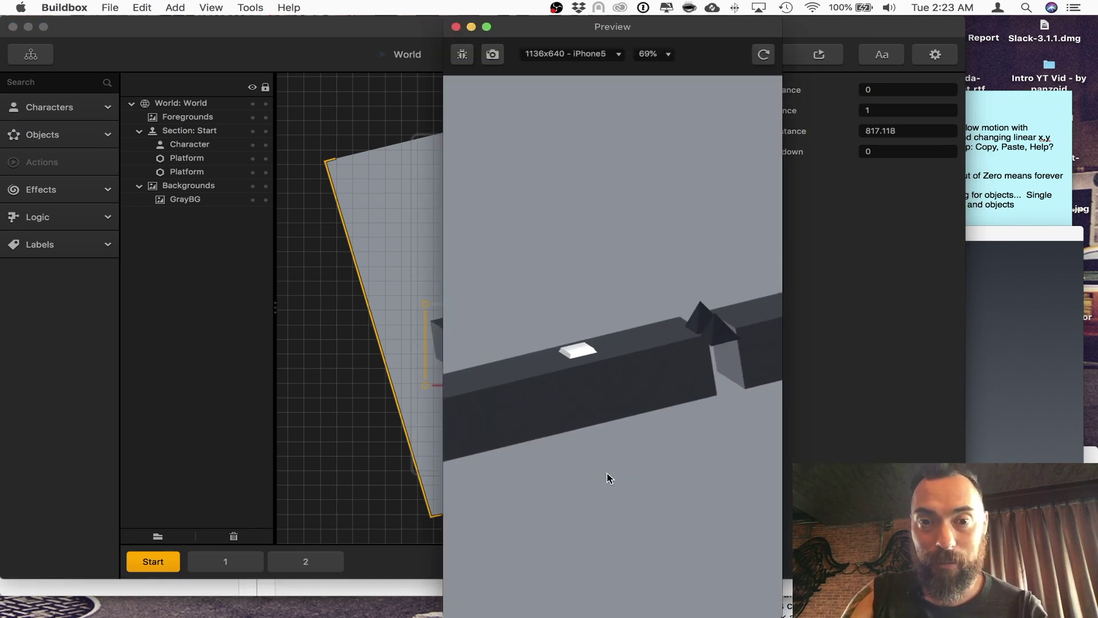
pyautogui.click(599, 474)
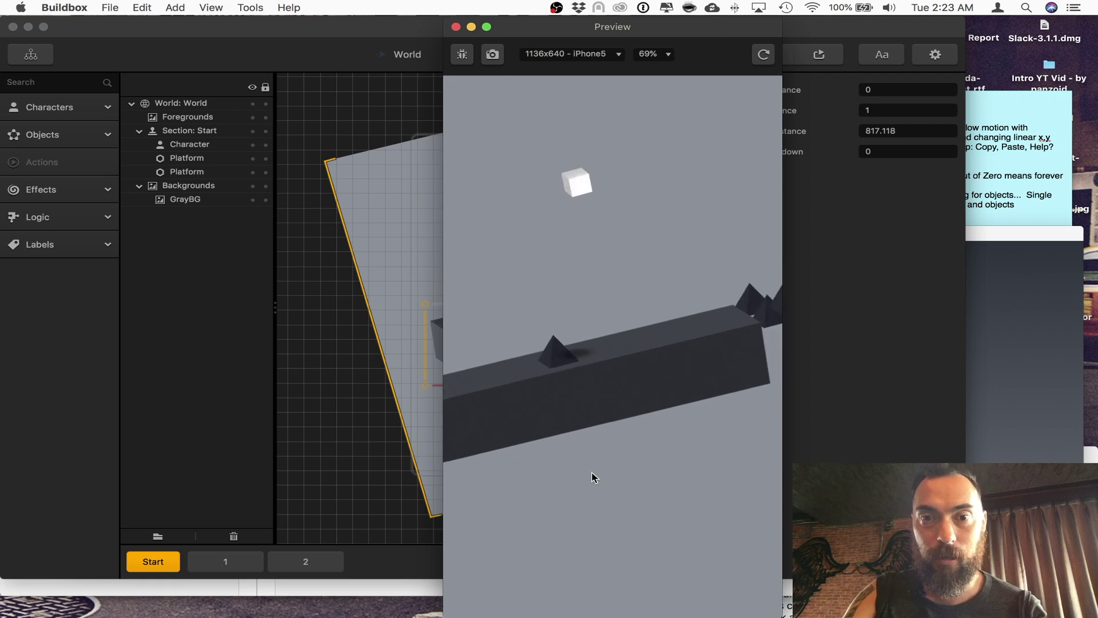
pyautogui.click(595, 476)
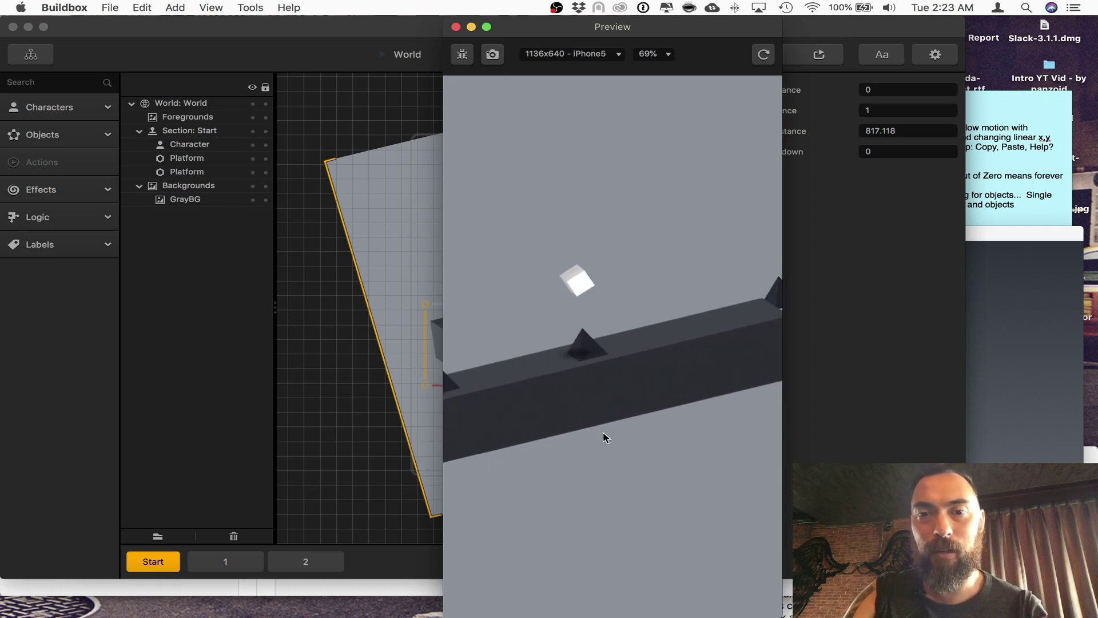
pyautogui.click(456, 27)
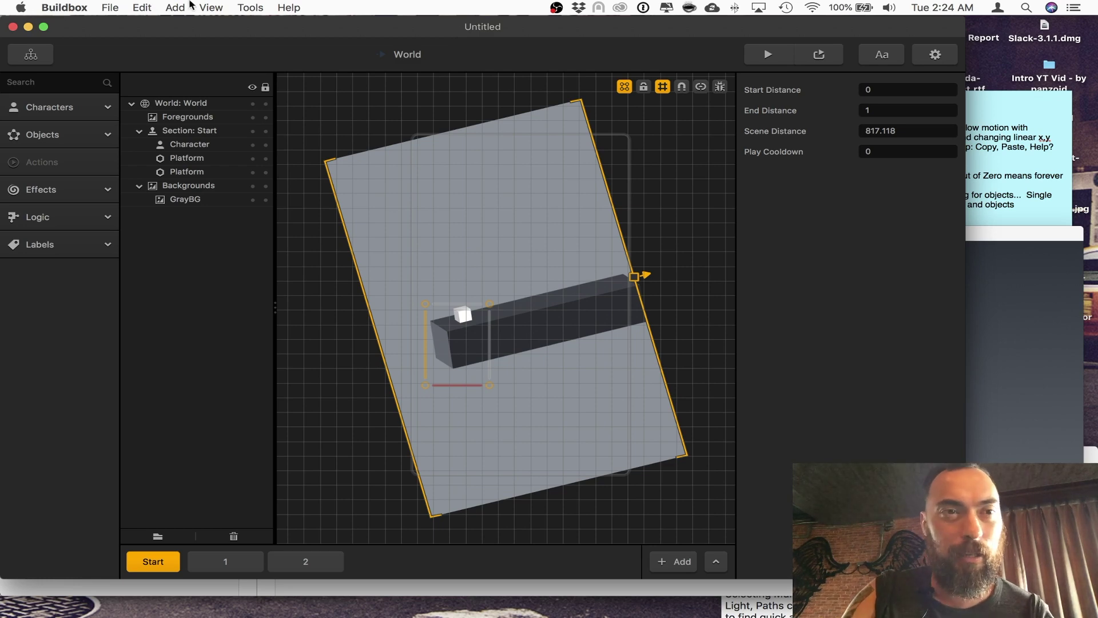
# Open World UI from the Game Mind Map and examine the Character Button's properties and the available button and character assets.
pyautogui.click(31, 54)
pyautogui.doubleClick(524, 311)
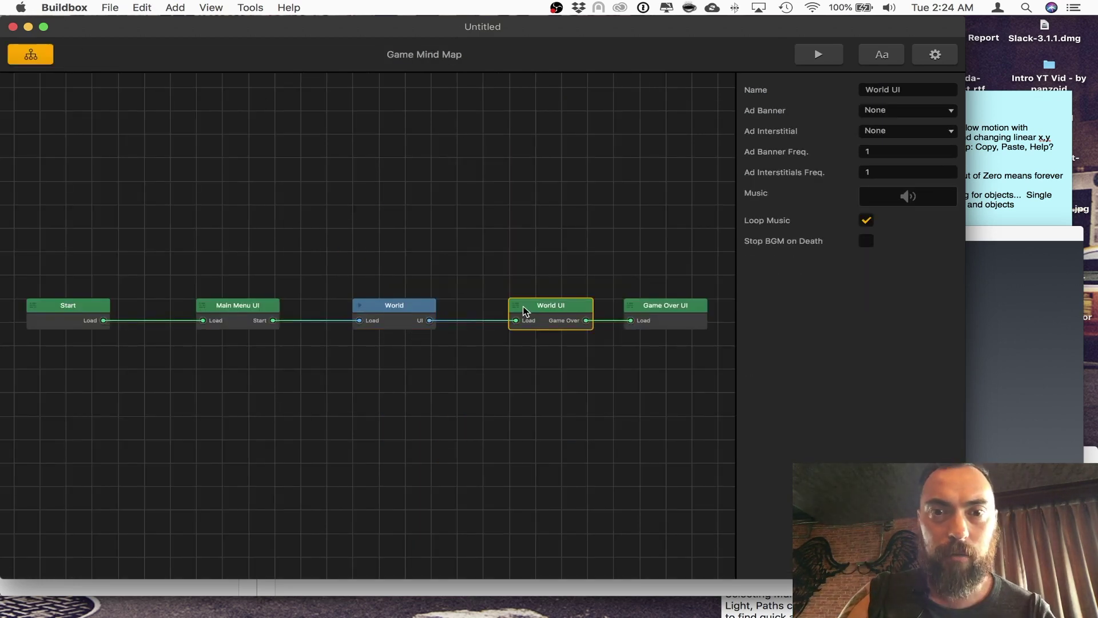
pyautogui.click(534, 310)
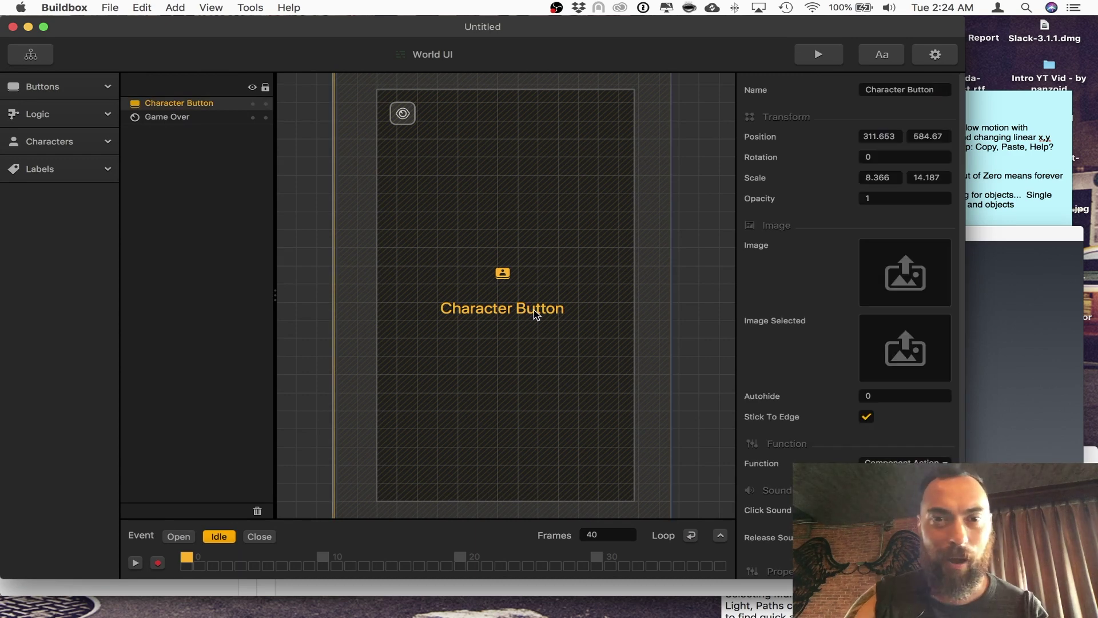
pyautogui.scroll(-3, 538, 277)
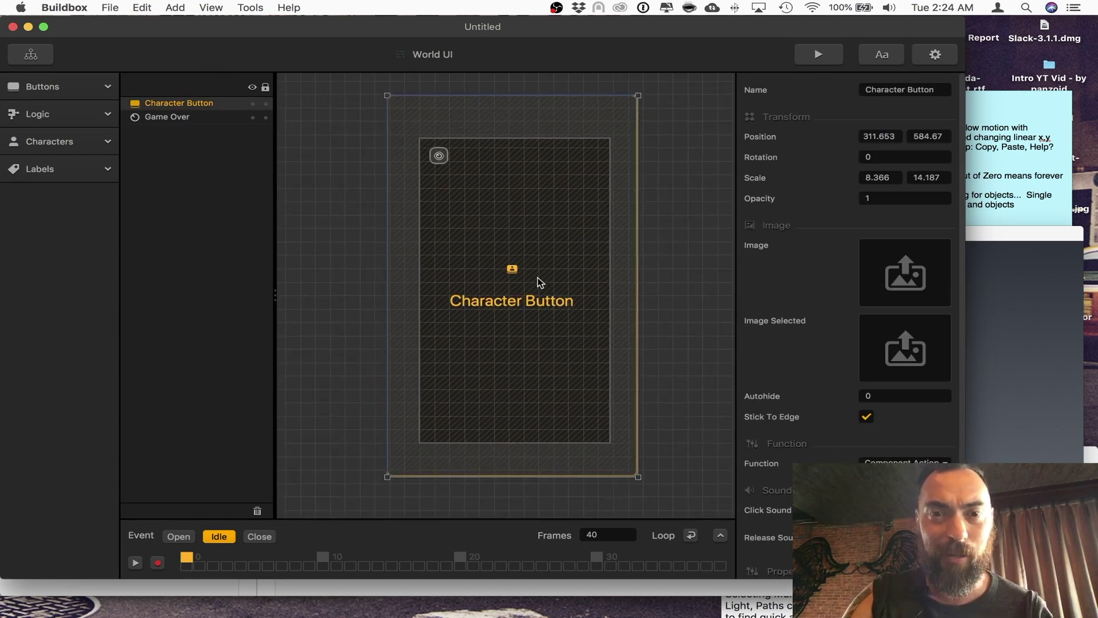
pyautogui.scroll(-2, 791, 241)
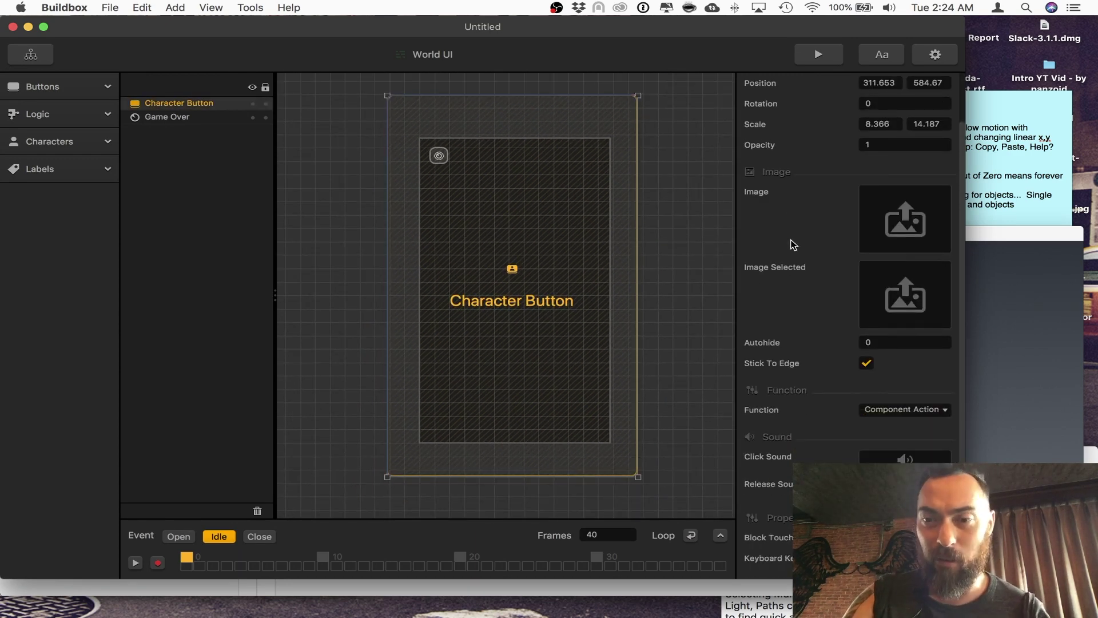
pyautogui.click(105, 89)
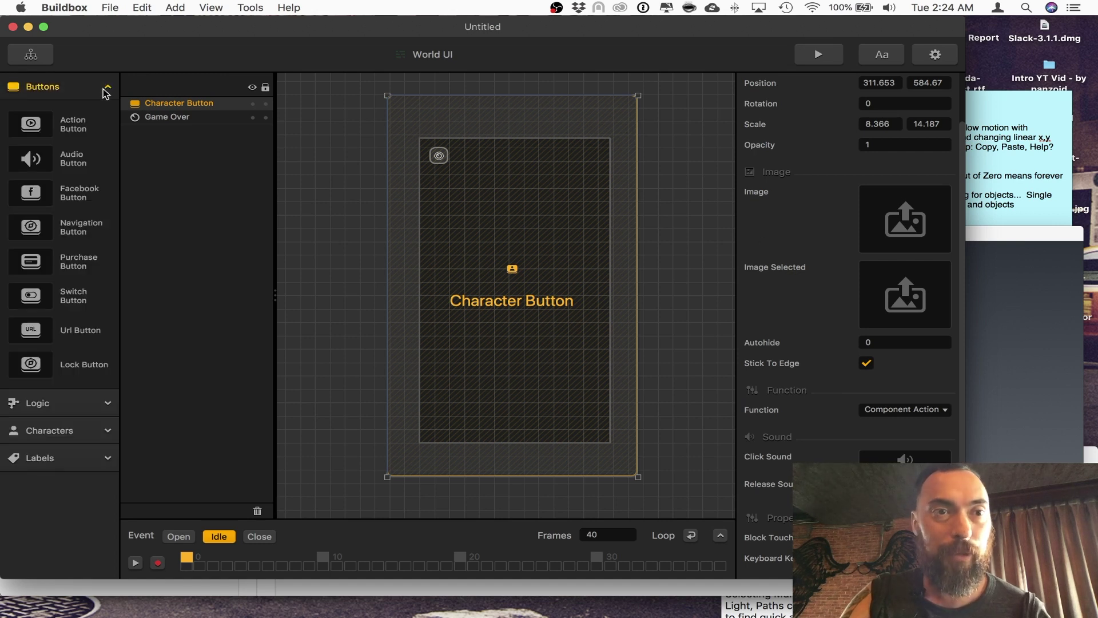
pyautogui.click(80, 433)
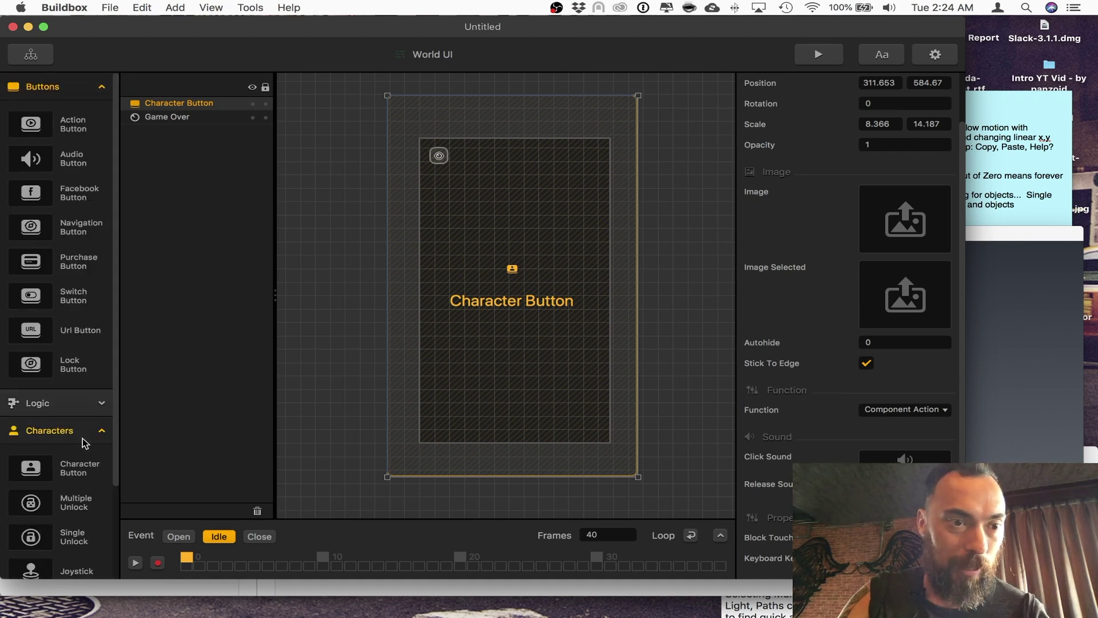
pyautogui.scroll(-3, 69, 389)
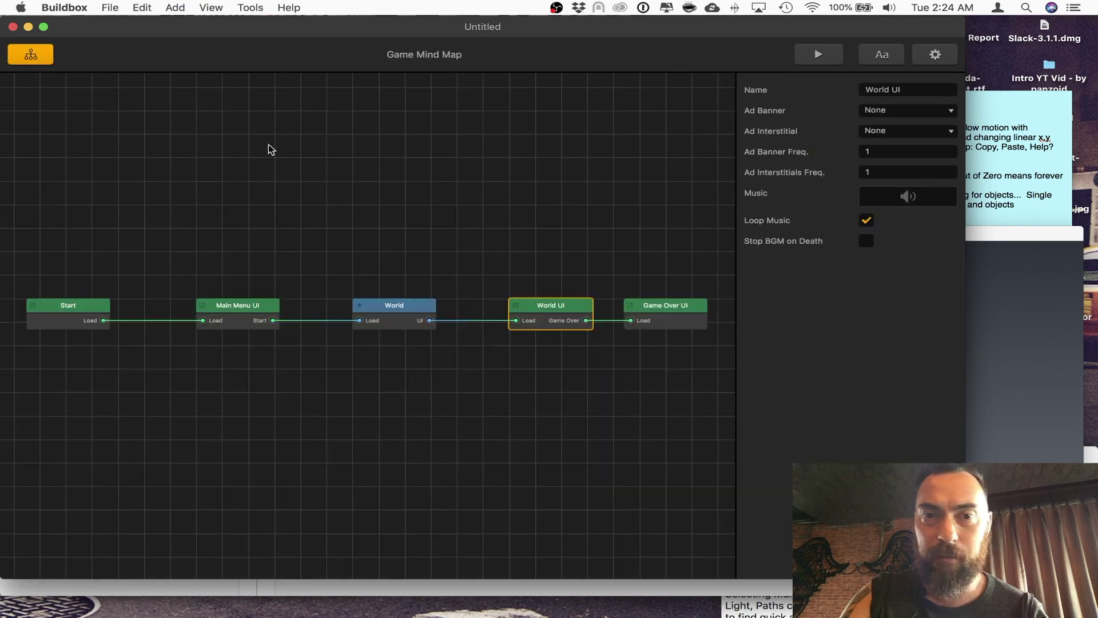
# Open the World scene and inspect the Character asset's default animation in the Animation Editor.
pyautogui.click(394, 309)
pyautogui.doubleClick(392, 309)
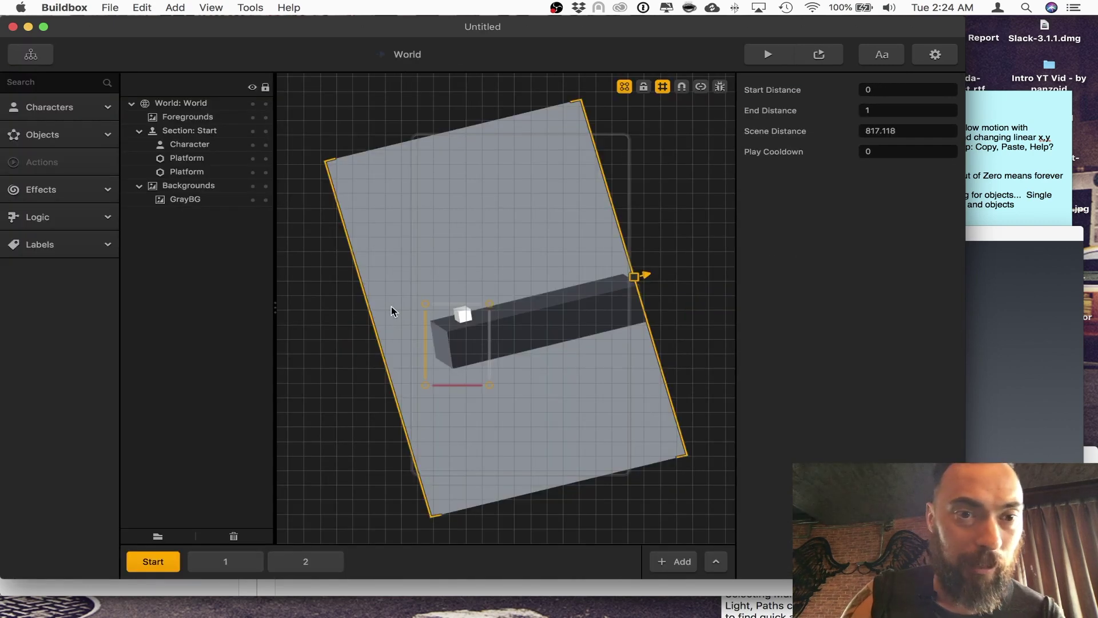
pyautogui.click(84, 108)
pyautogui.click(84, 150)
pyautogui.click(918, 143)
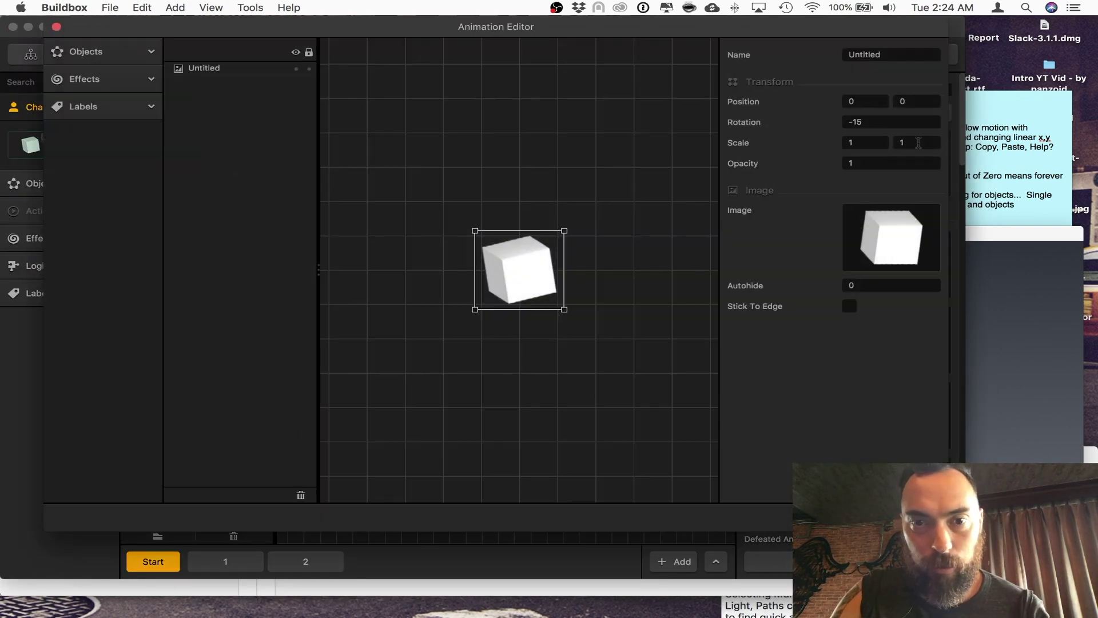
pyautogui.click(911, 216)
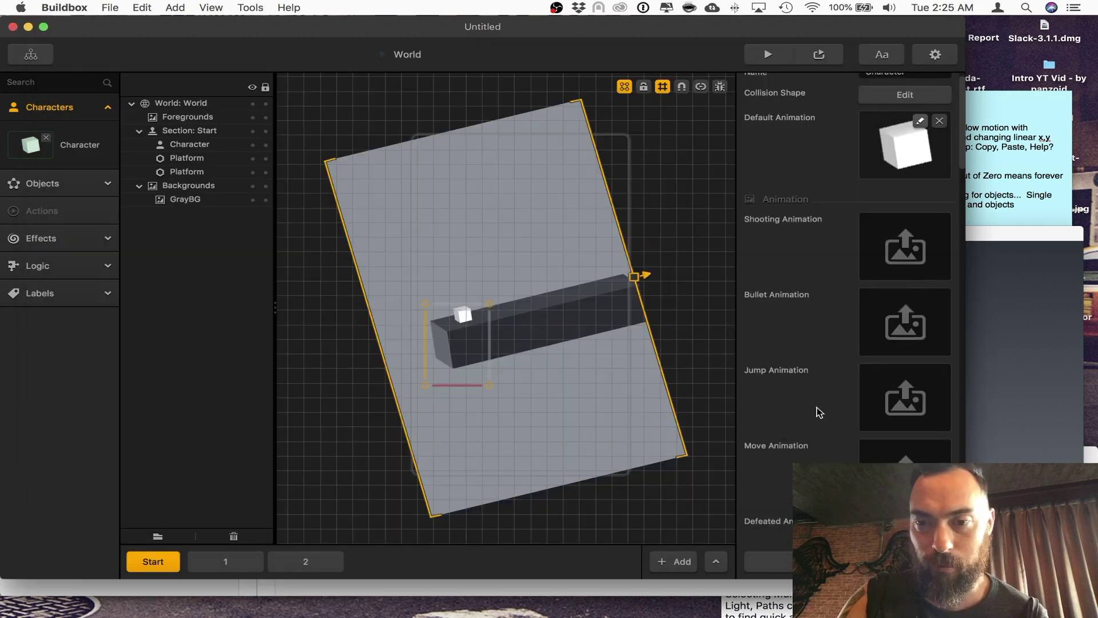
# In the character's defeated animation, set the upper horizontal linear velocity of all White Cube objects to 20.
pyautogui.scroll(-3, 801, 306)
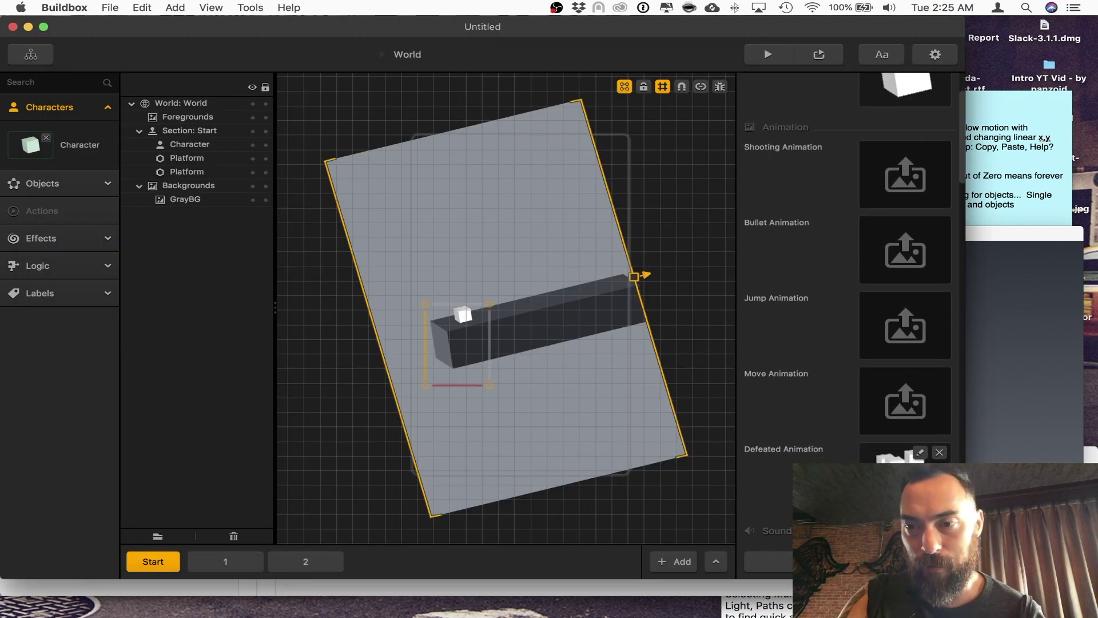
pyautogui.click(920, 453)
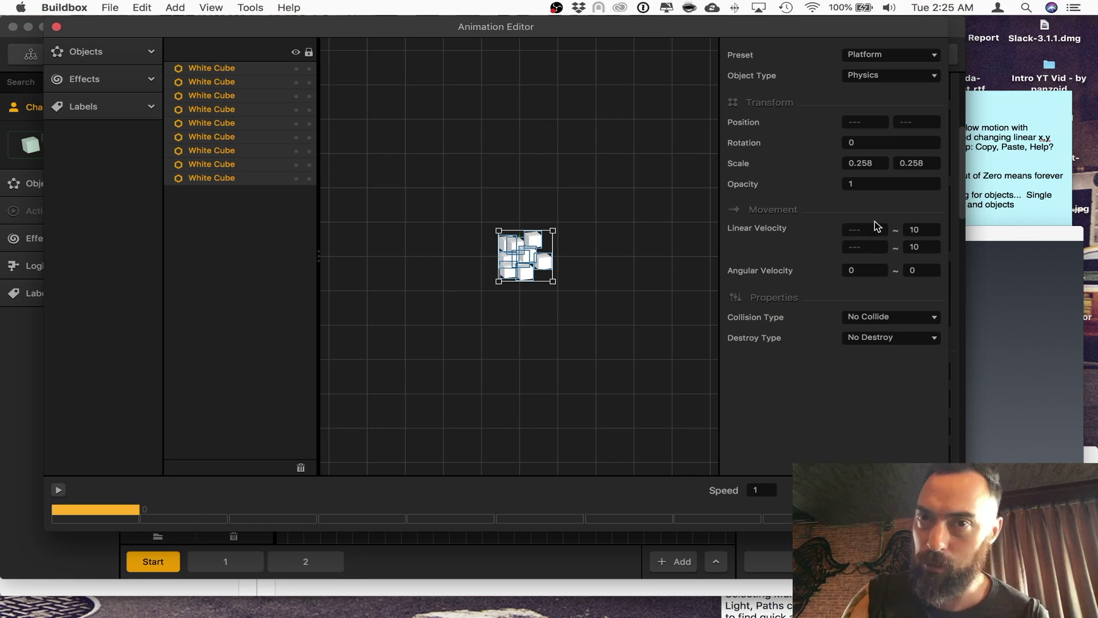
pyautogui.click(921, 229)
pyautogui.press('Tab')
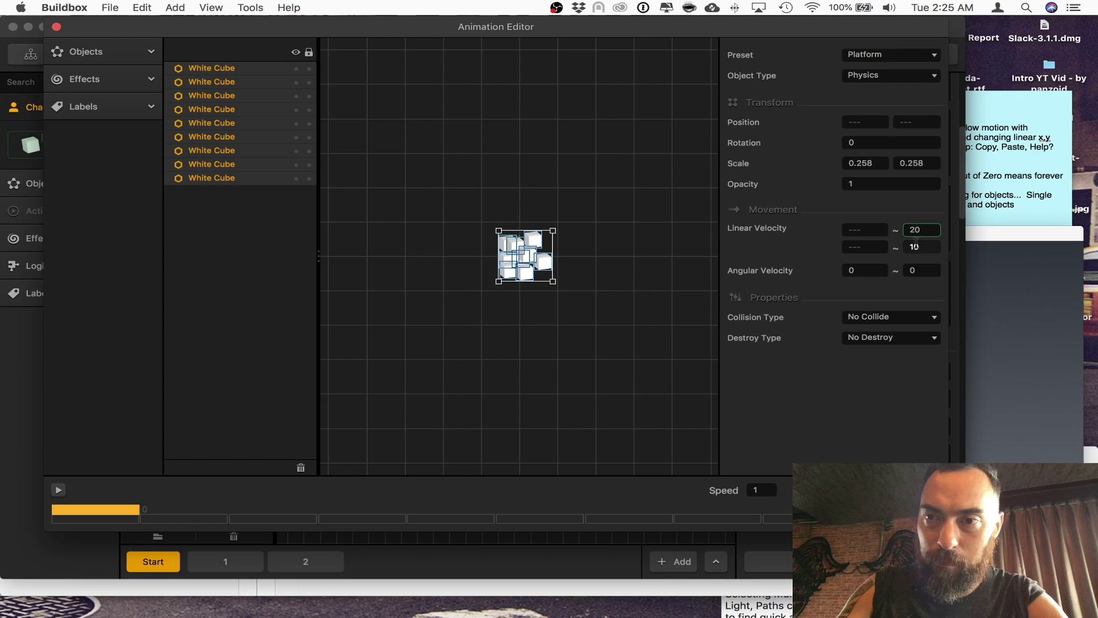
pyautogui.press('Escape')
# Examine the Jump Timeout and Jump Counter options in the Character Gameplay Settings.
pyautogui.scroll(-10, 841, 344)
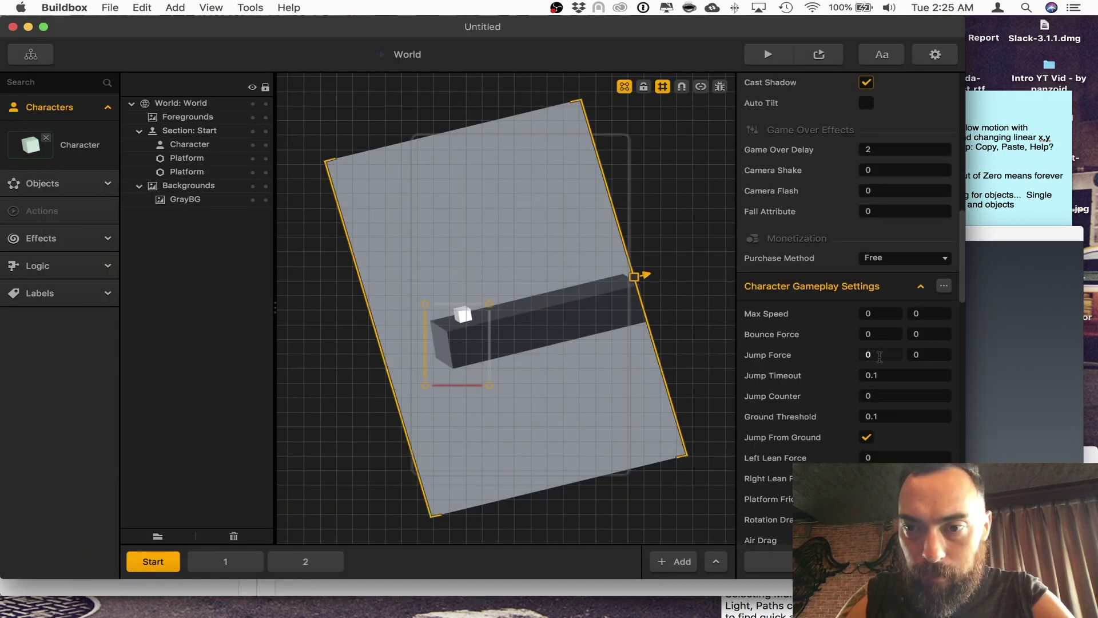
pyautogui.click(872, 342)
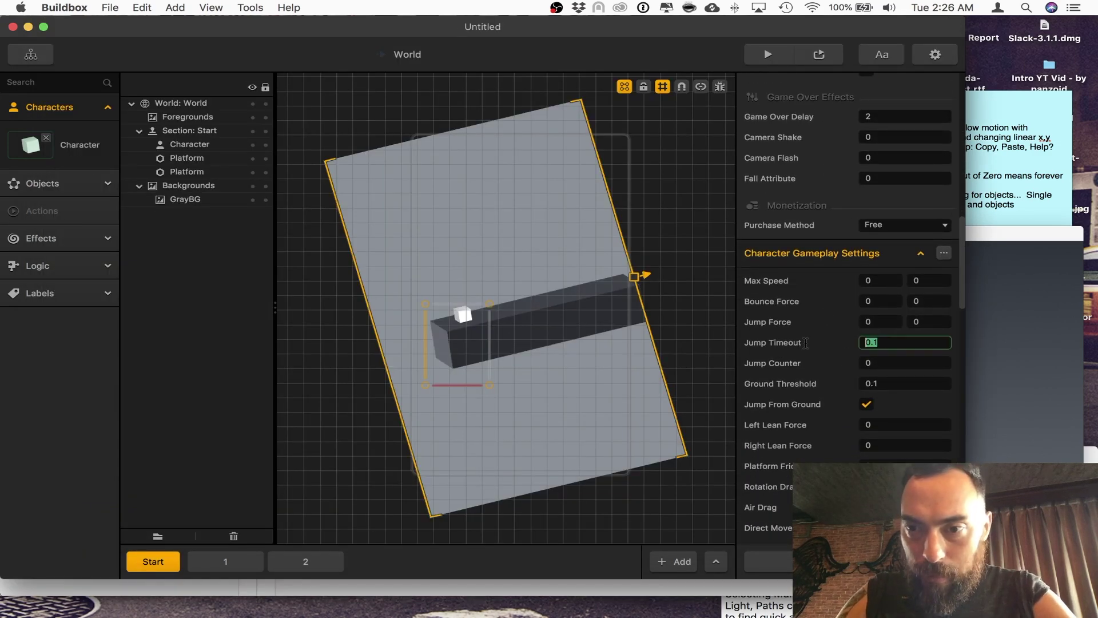
pyautogui.scroll(-2, 875, 349)
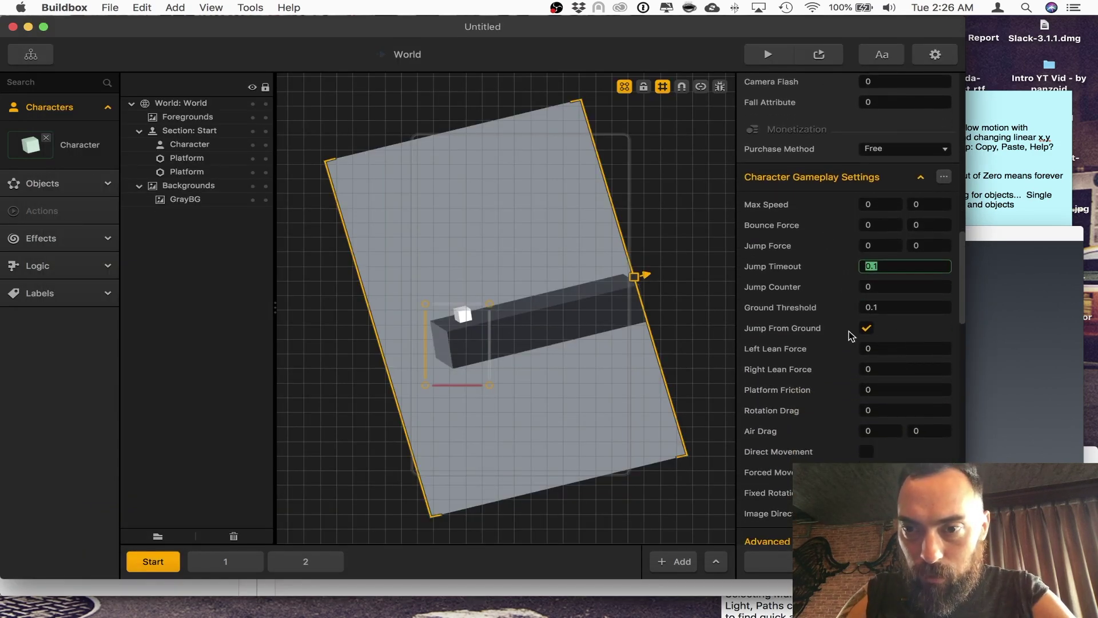
pyautogui.click(883, 285)
# Open BuildboxUserManual_2.0.0.pdf from the Desktop folder in Finder, find "jump counter", read its explanation, and minimize the manual.
pyautogui.hotkey('ctrl', 'Up')
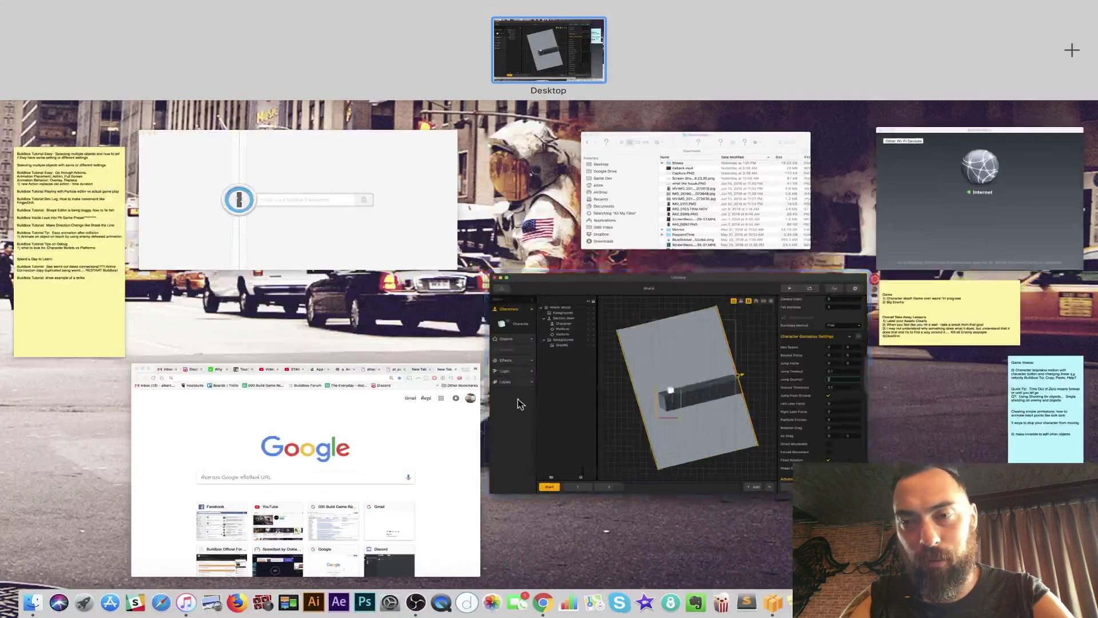
pyautogui.click(695, 189)
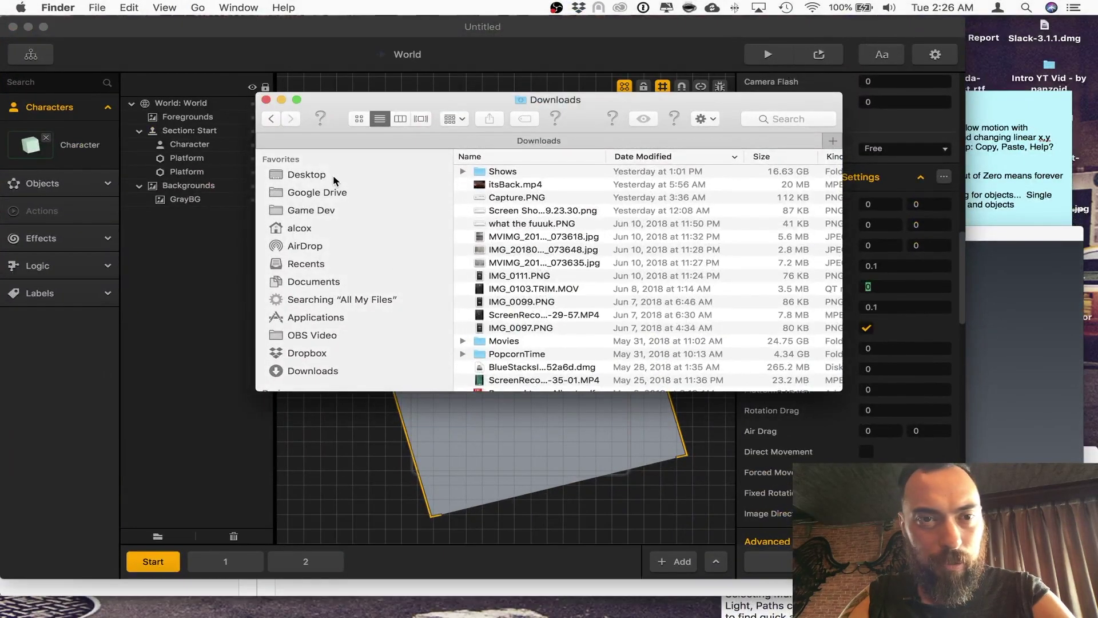
pyautogui.click(334, 181)
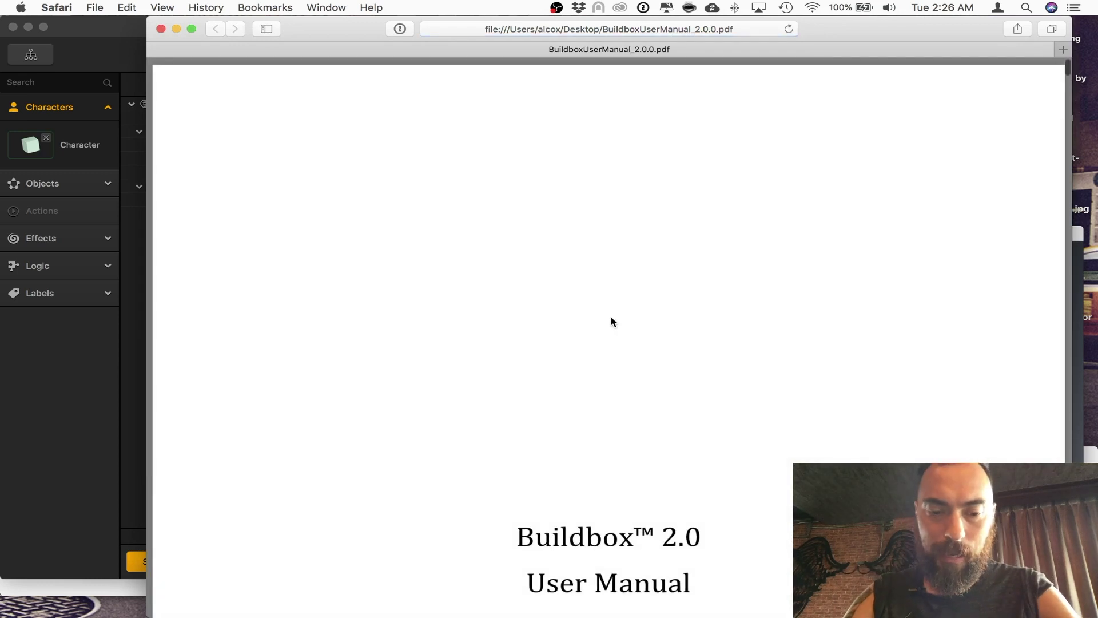
pyautogui.press('super+f')
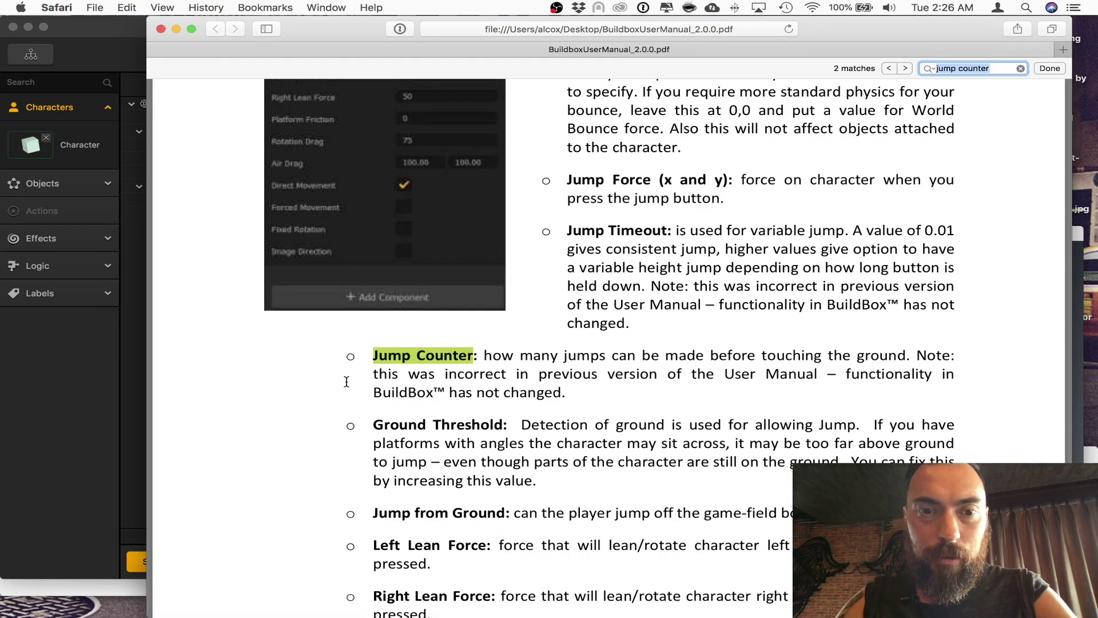
pyautogui.scroll(1, 457, 382)
pyautogui.click(176, 28)
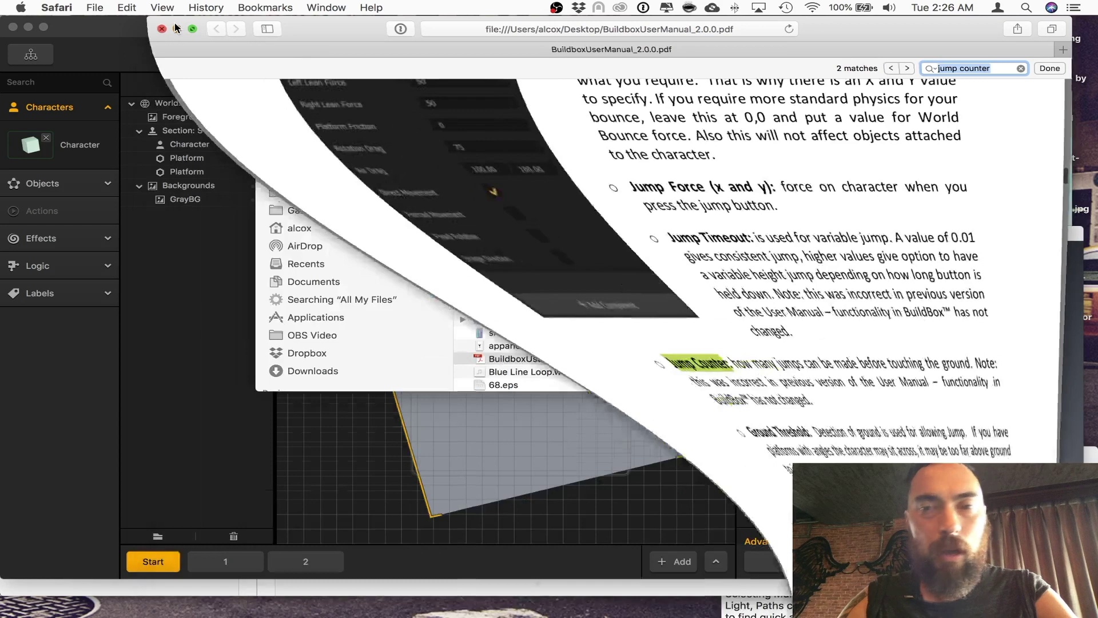
# Back in Buildbox, examine the character's Advanced Move settings, including the options for its Event.
pyautogui.click(908, 356)
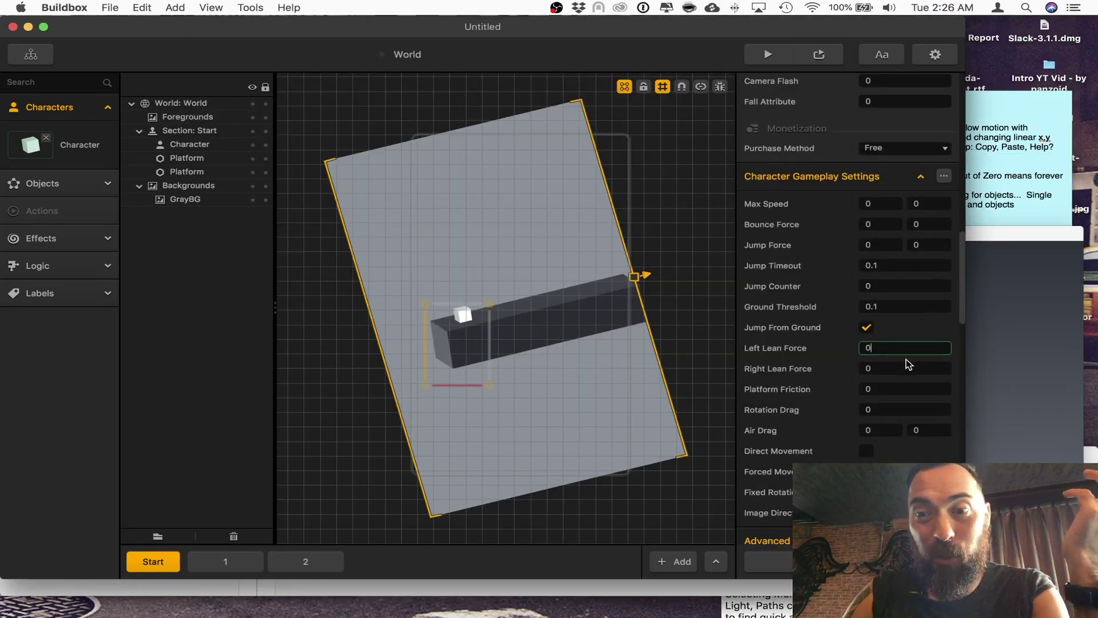
pyautogui.scroll(-8, 910, 365)
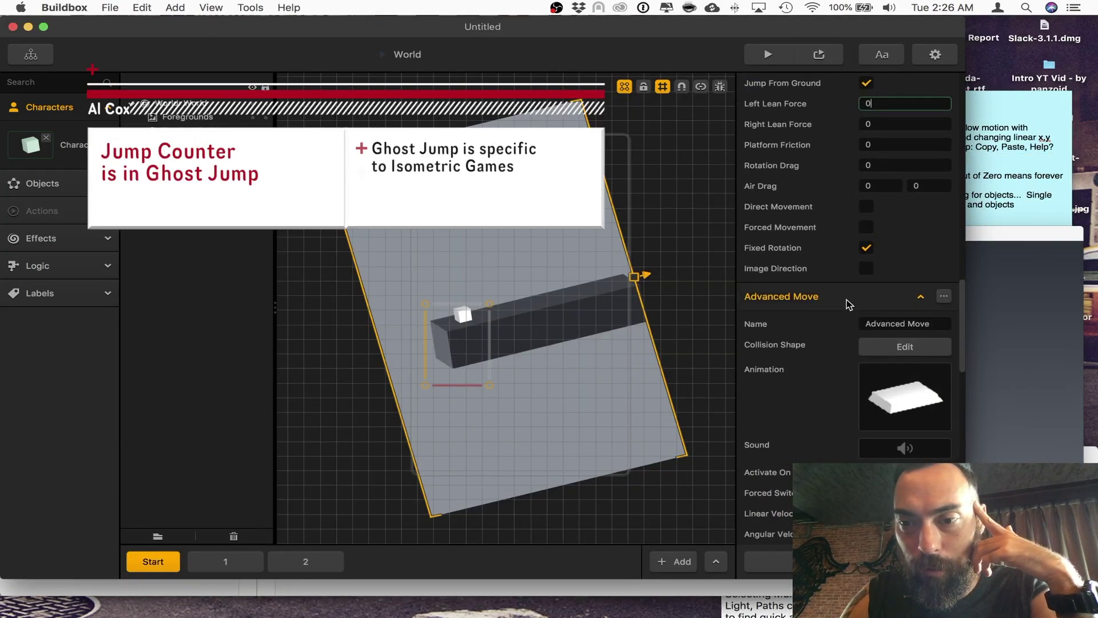
pyautogui.scroll(-6, 850, 304)
pyautogui.click(921, 402)
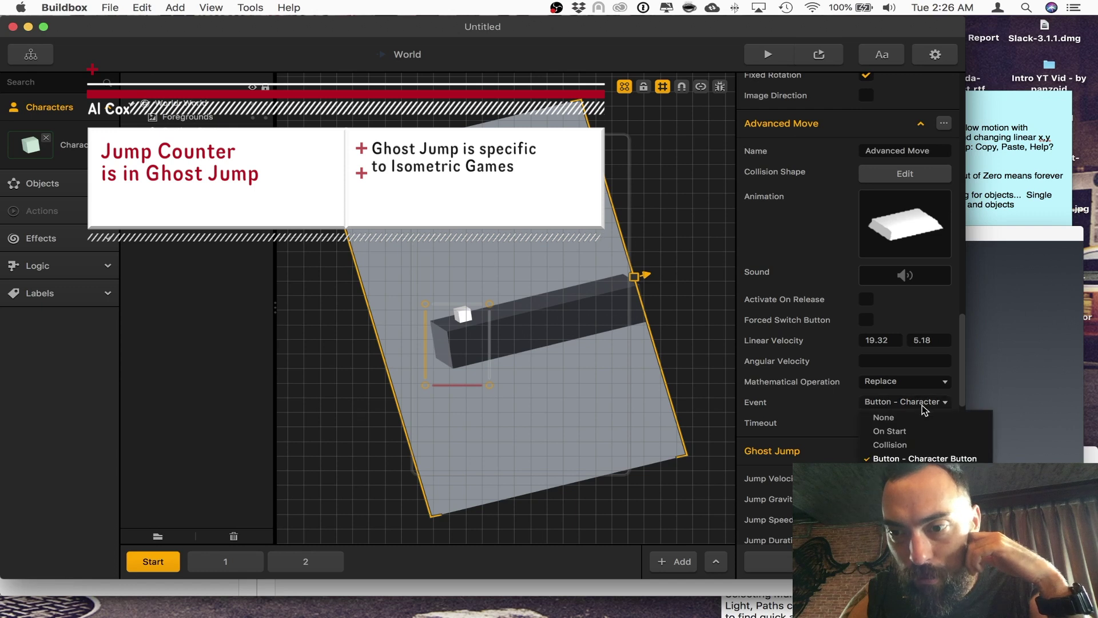
pyautogui.click(922, 409)
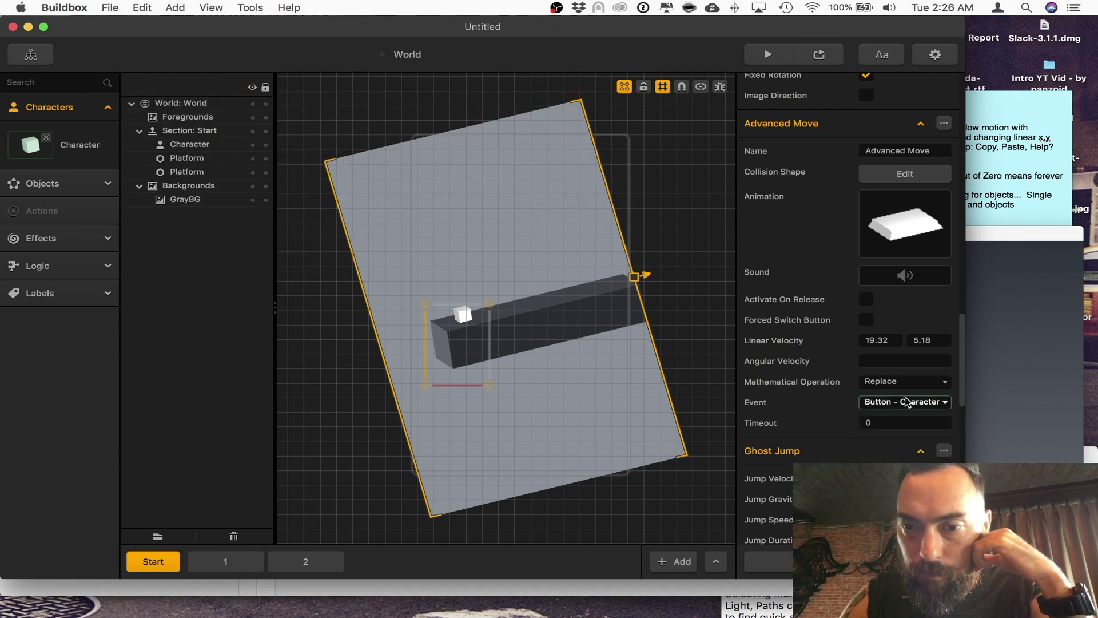
# Look up "ghost jump" in the Buildbox manual in Safari, read its explanation, and return to Buildbox.
pyautogui.scroll(-5, 910, 395)
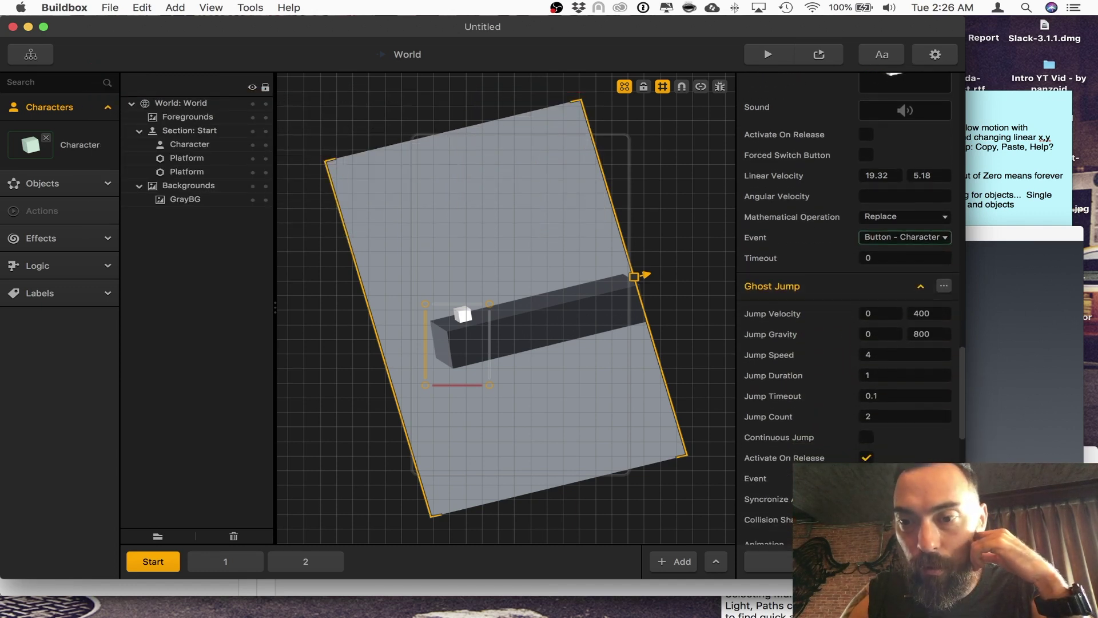
pyautogui.click(921, 478)
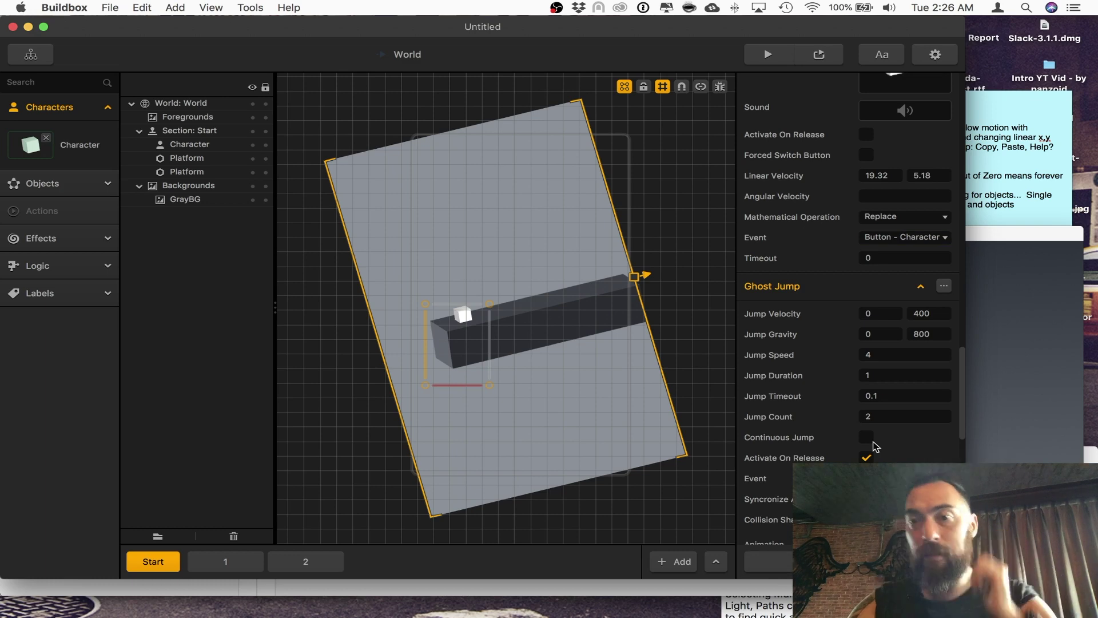
pyautogui.hotkey('ctrl', 'Up')
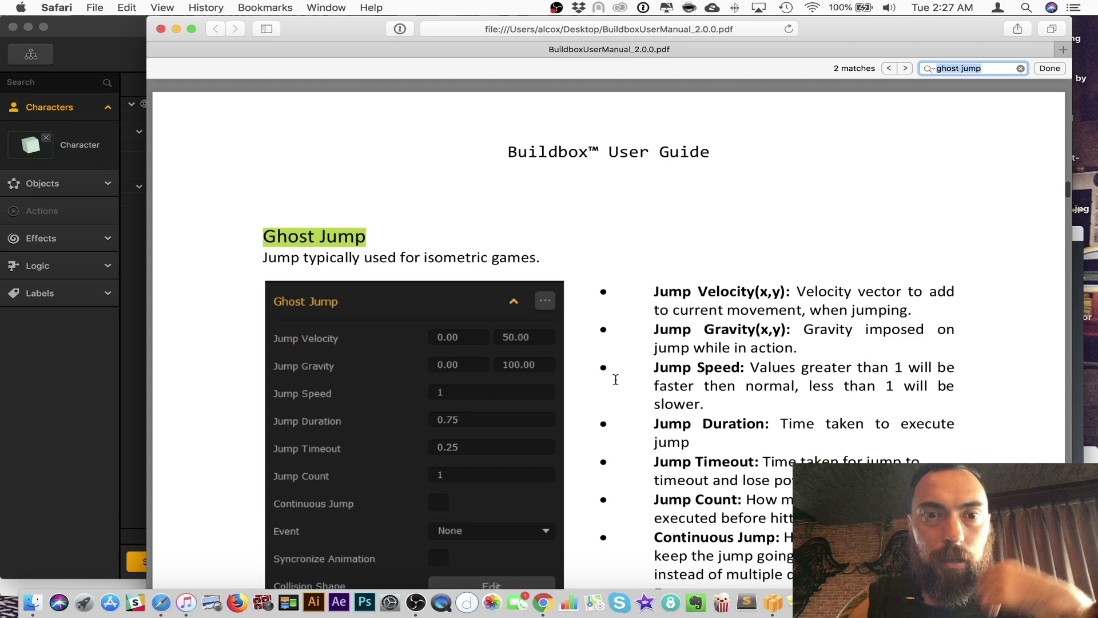
pyautogui.click(138, 341)
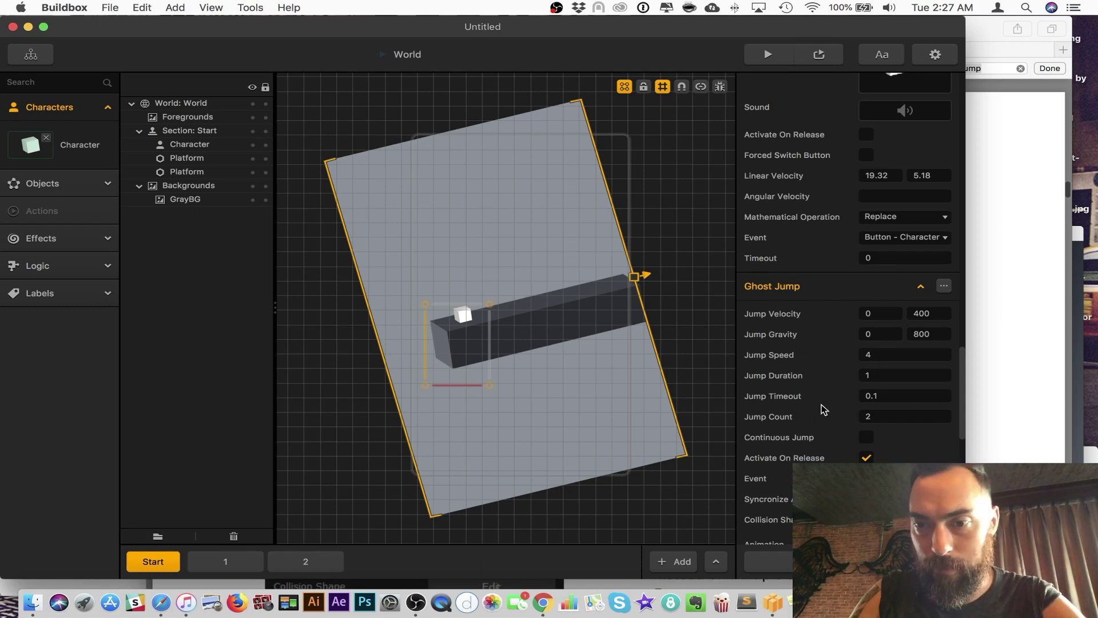
# Compare the character's Ghost Jump settings with its Advanced Move settings and the jump options in its gameplay settings.
pyautogui.scroll(-3, 915, 378)
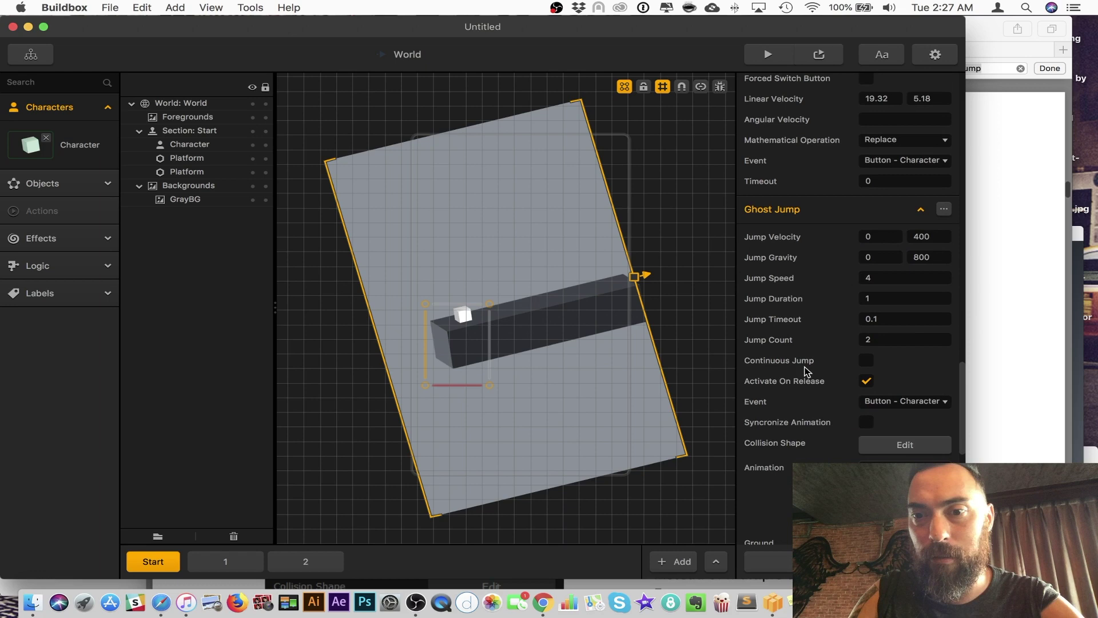
pyautogui.scroll(10, 872, 239)
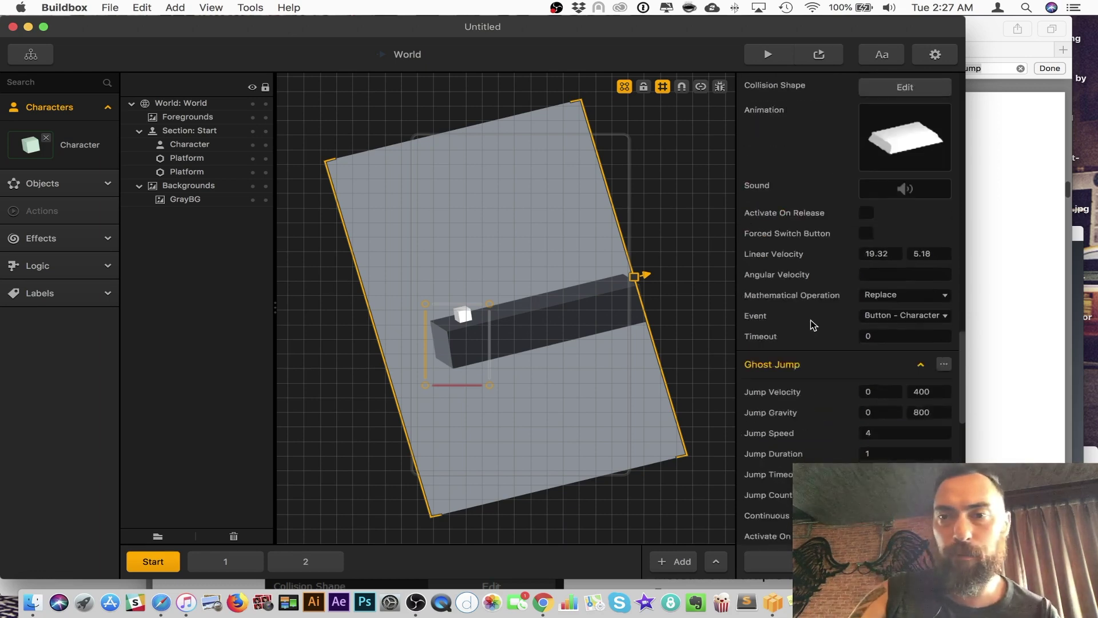
pyautogui.scroll(-10, 822, 165)
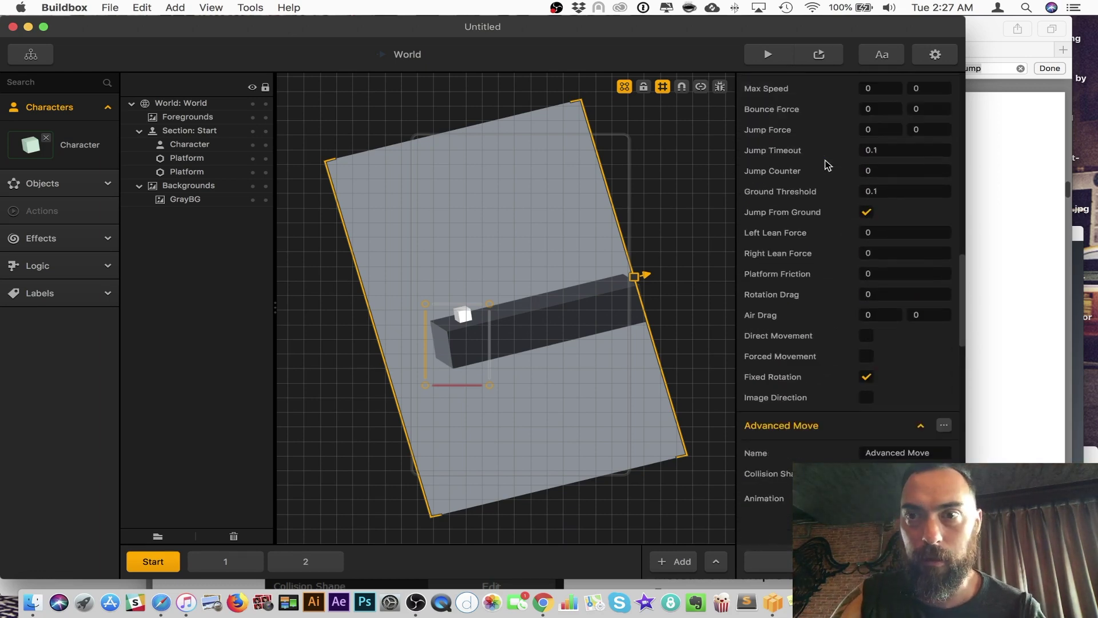
pyautogui.scroll(-5, 825, 165)
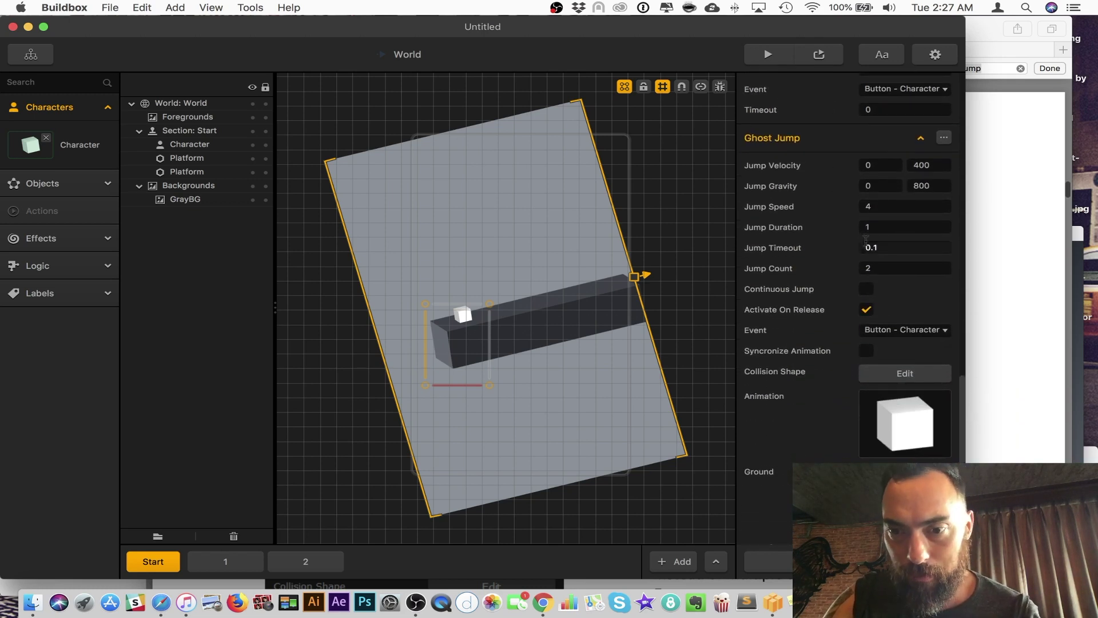
pyautogui.scroll(-5, 866, 240)
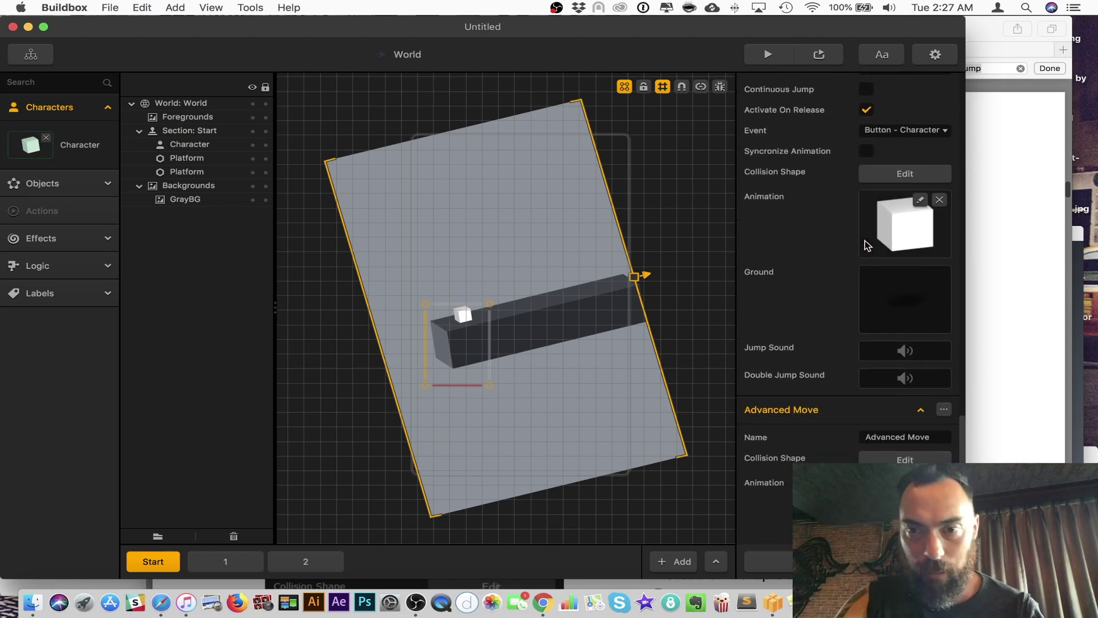
# View the Ghost Jump component's Ground shadow and its cube Animation in the Animation Editor, closing the editor after each.
pyautogui.scroll(-5, 867, 246)
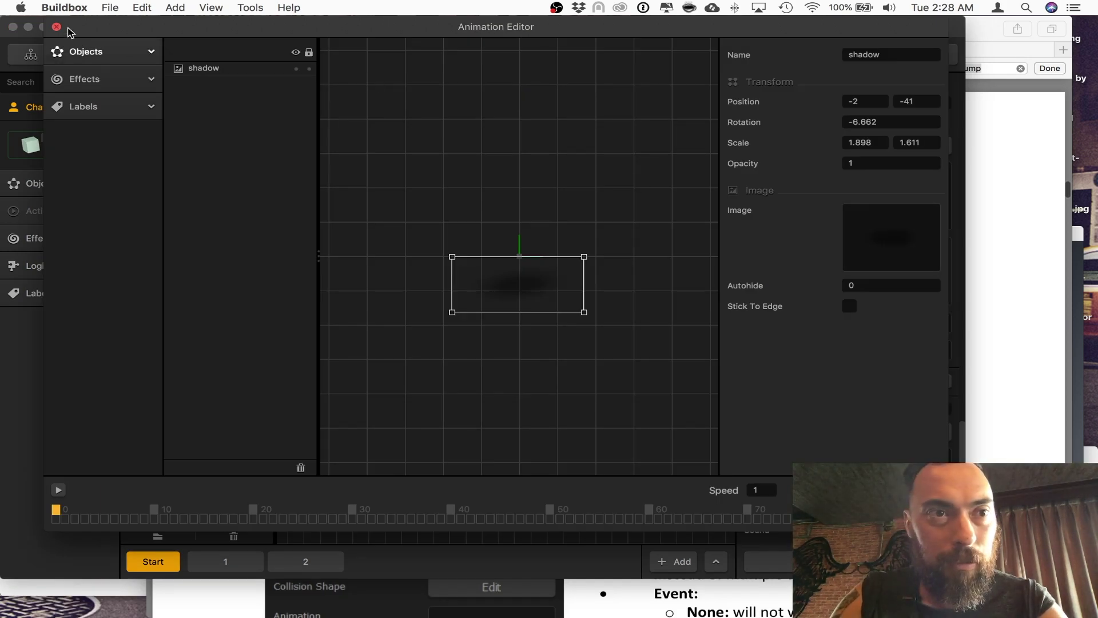
pyautogui.click(69, 31)
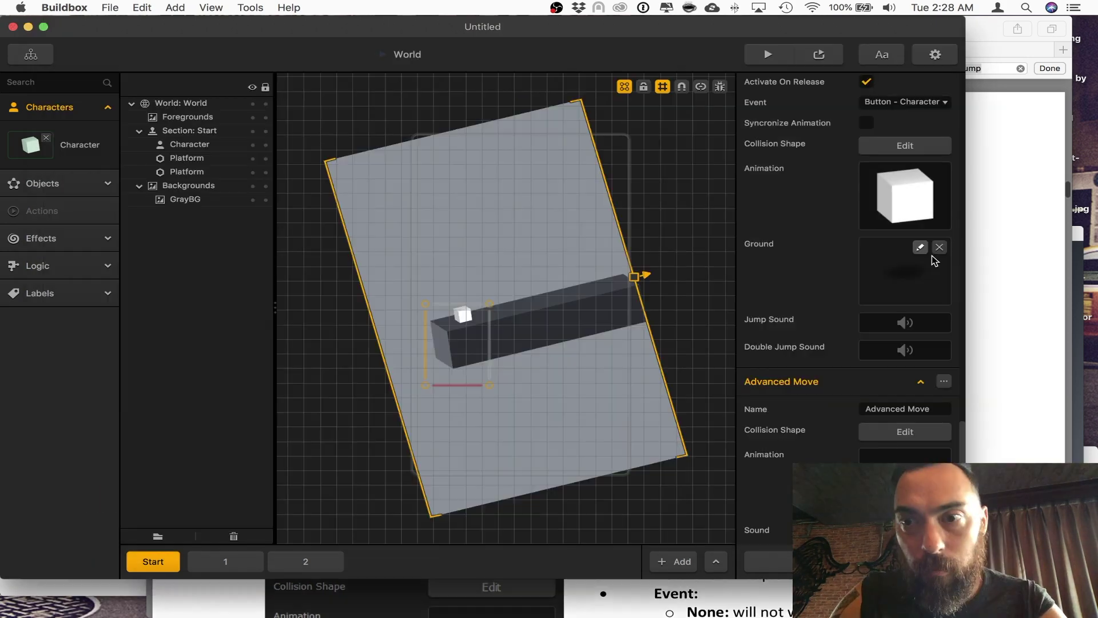
pyautogui.scroll(5, 917, 244)
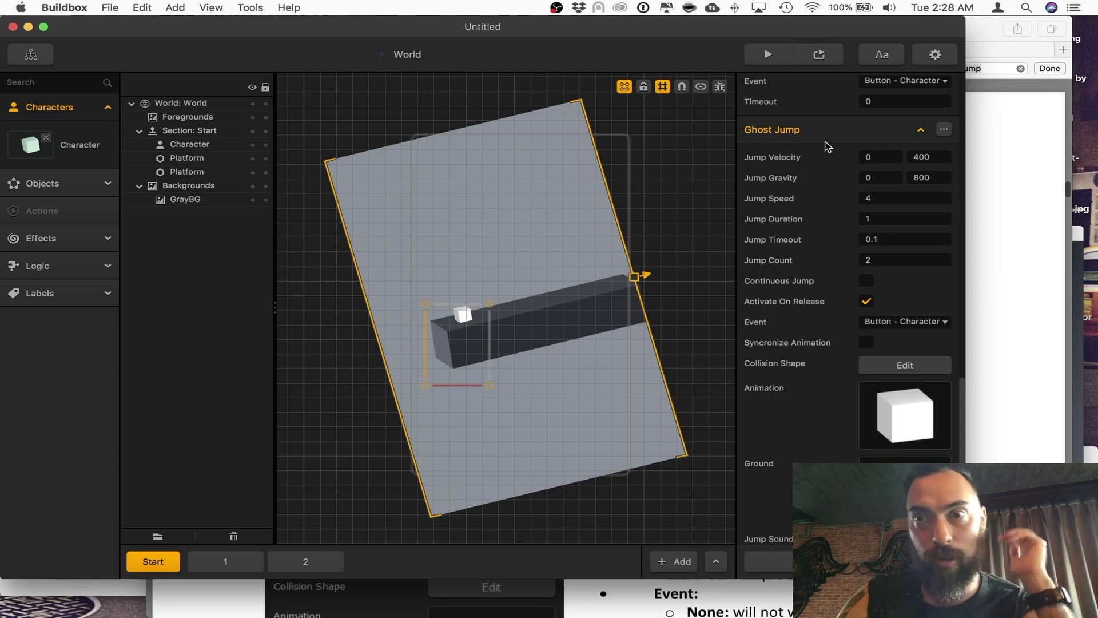
pyautogui.moveTo(906, 408)
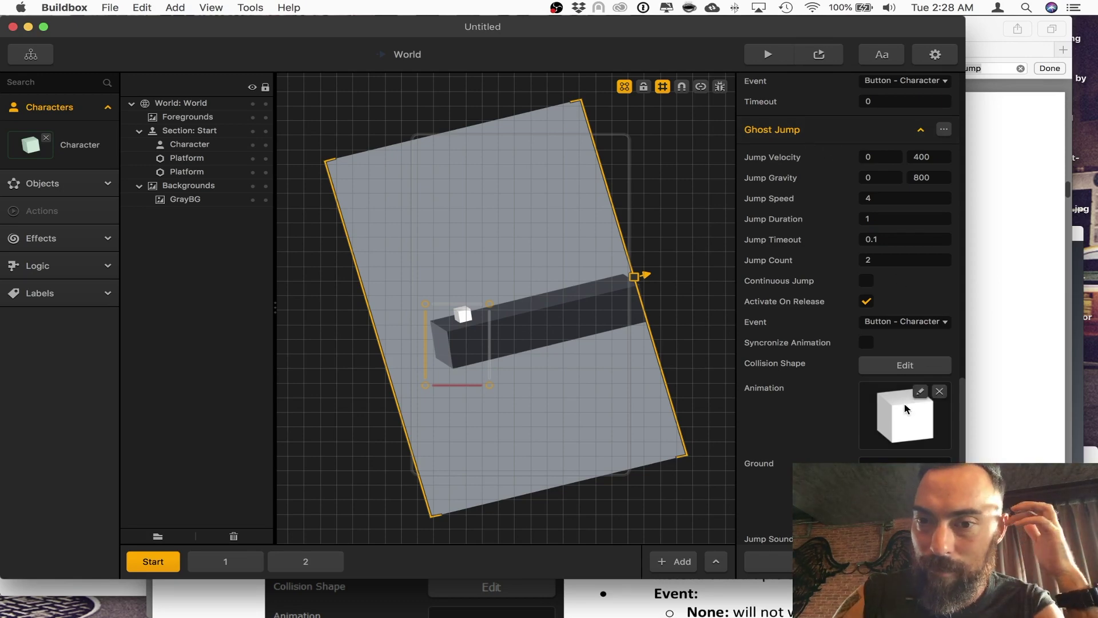
pyautogui.click(920, 391)
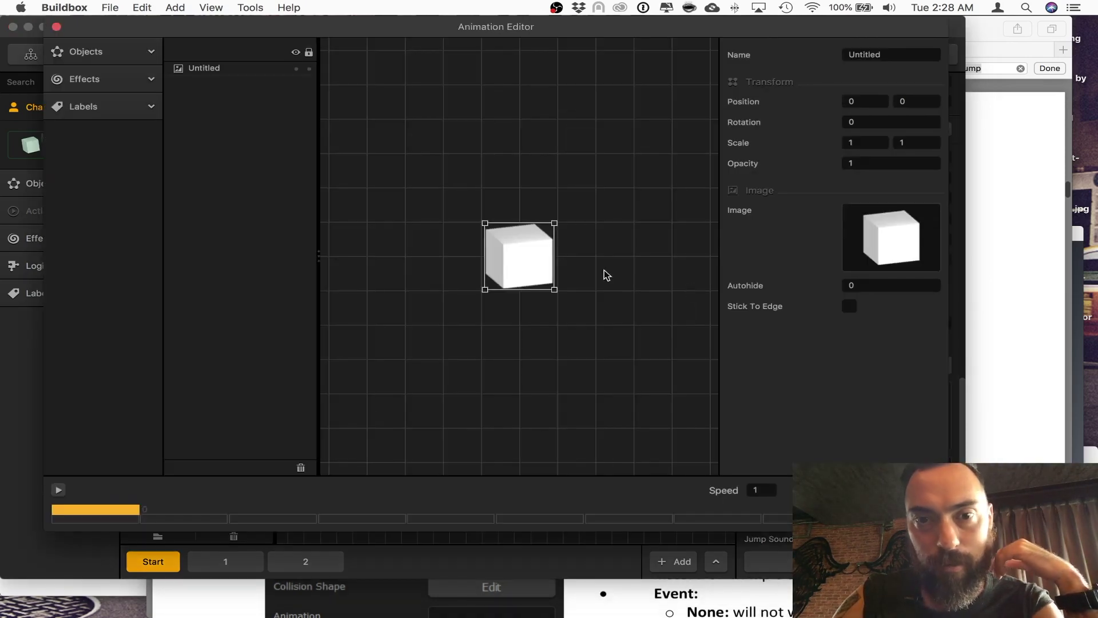
pyautogui.click(56, 27)
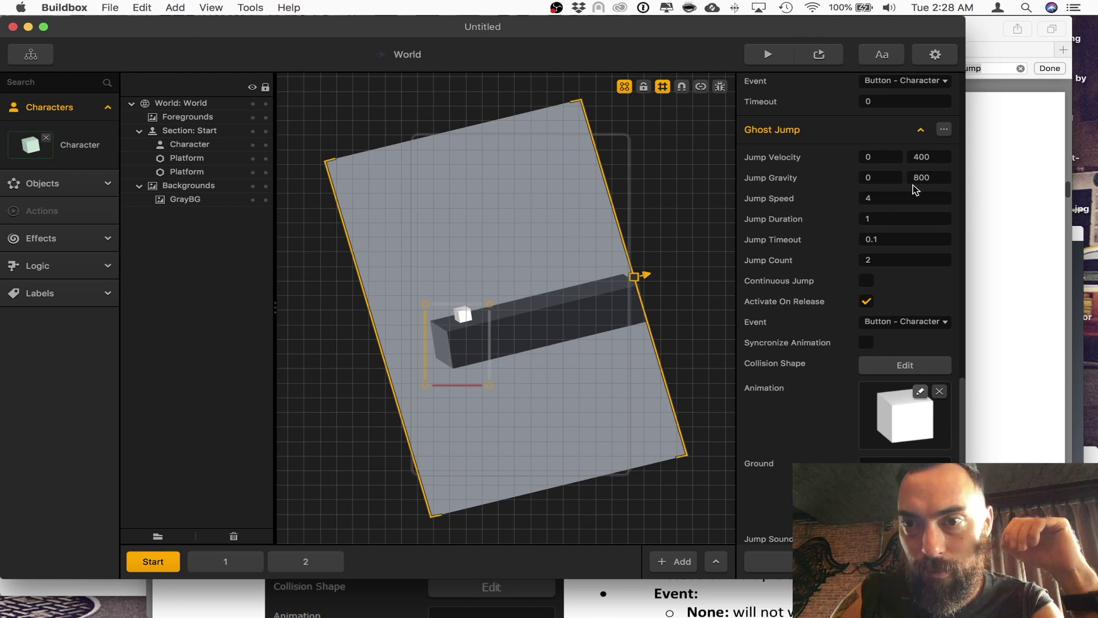
pyautogui.scroll(-4, 926, 453)
pyautogui.moveTo(915, 404)
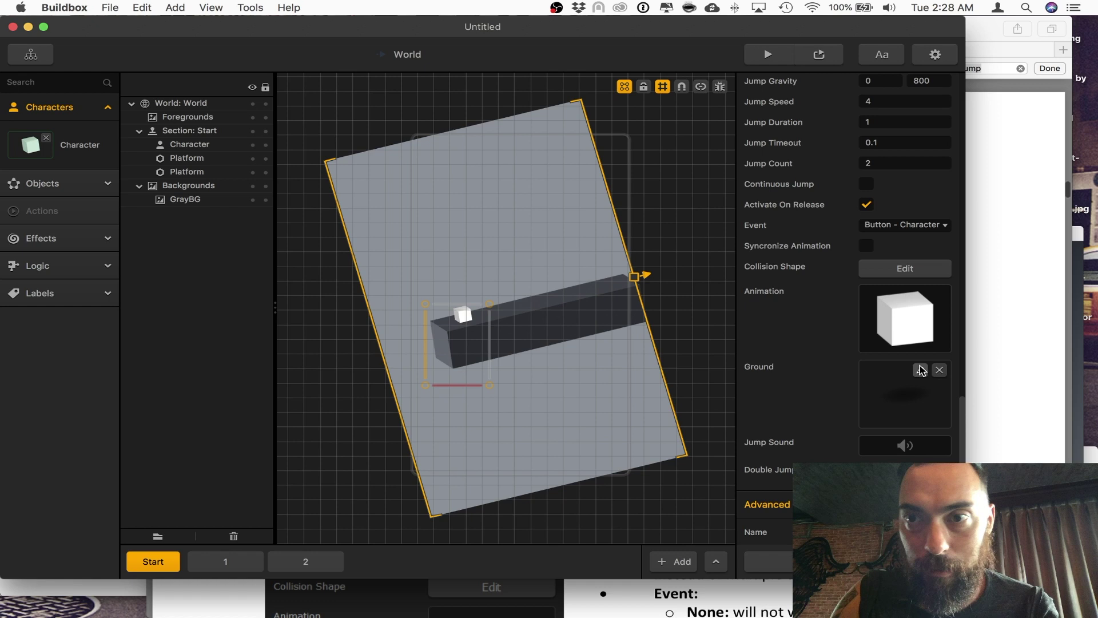
# Preview the game, make the cube jump over the gaps and spikes, and close the preview.
pyautogui.click(780, 53)
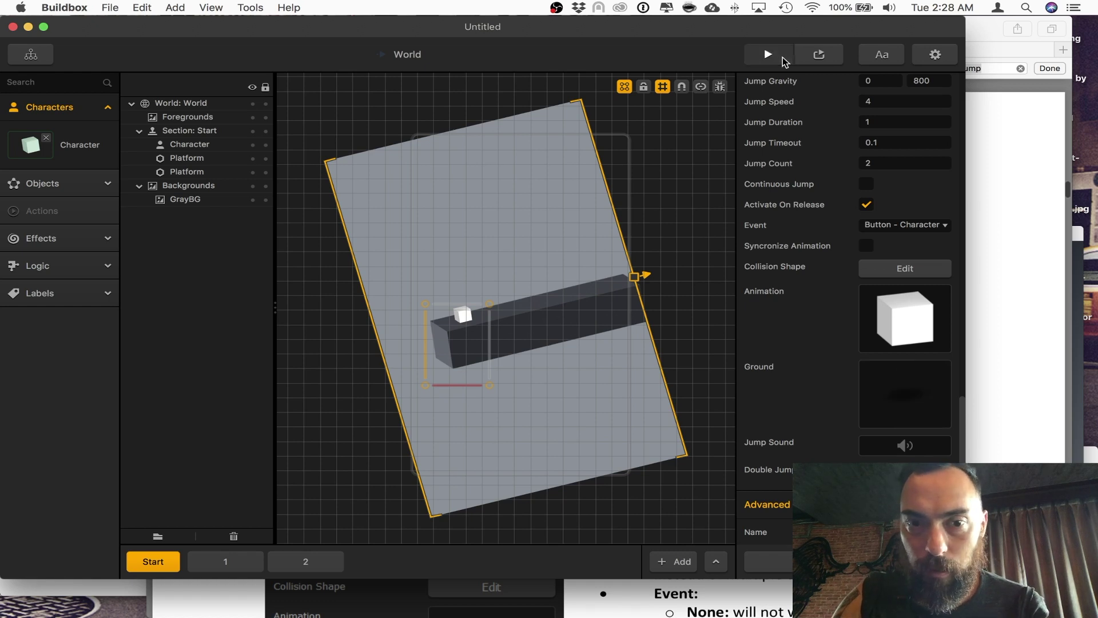
pyautogui.click(534, 447)
pyautogui.click(592, 444)
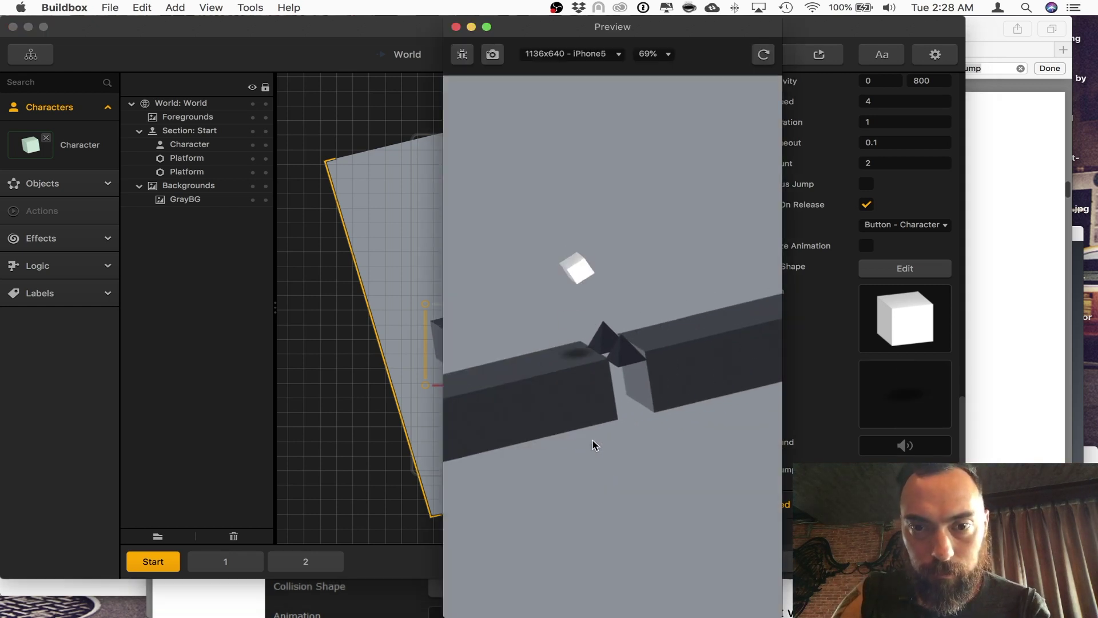
pyautogui.click(592, 444)
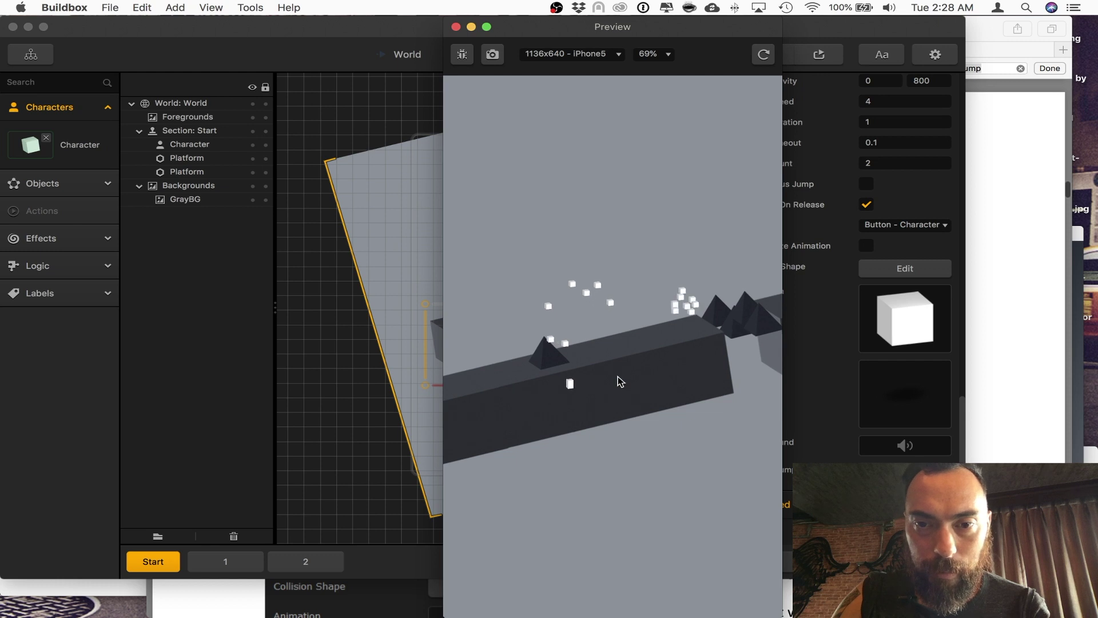
pyautogui.click(591, 456)
pyautogui.click(591, 455)
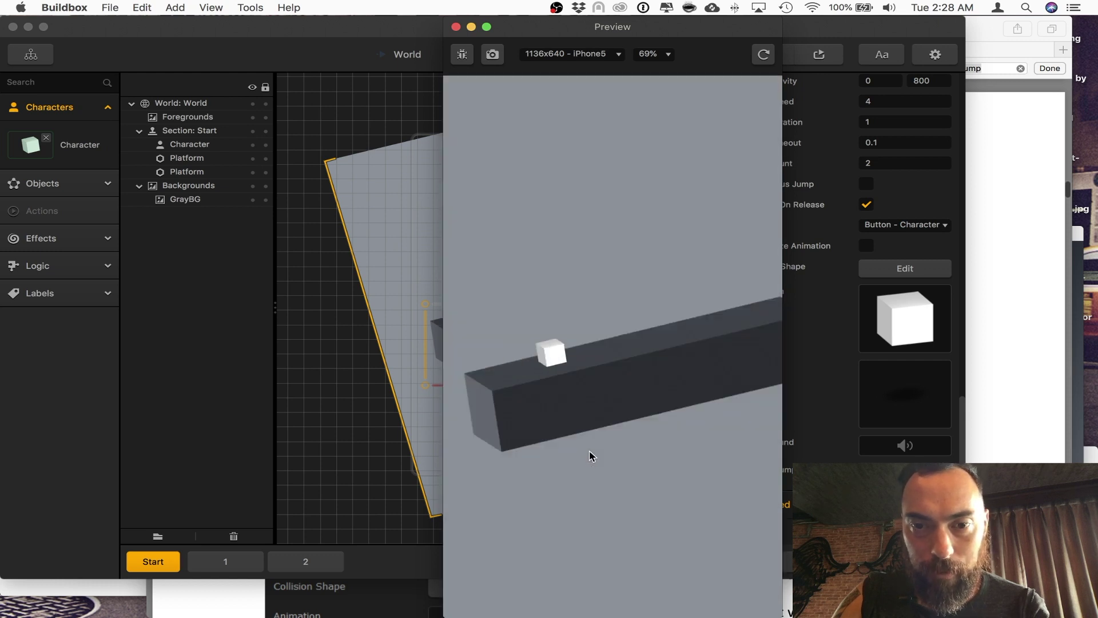
pyautogui.click(590, 455)
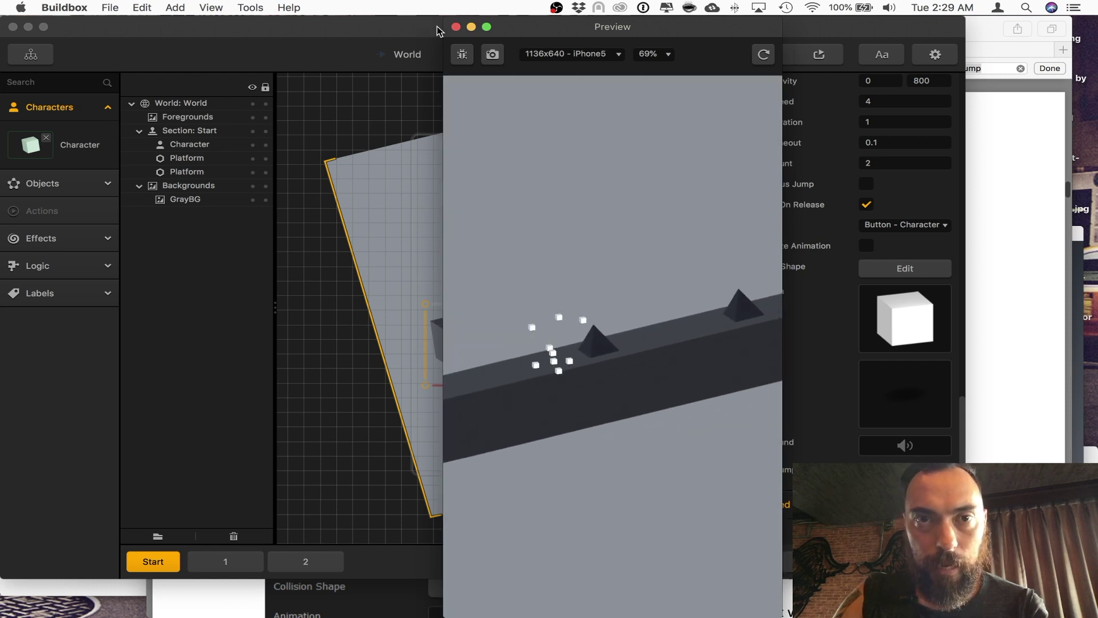
pyautogui.click(456, 27)
# Compare the animations assigned to the character's two Advanced Move components and check its Default Animation.
pyautogui.scroll(-10, 809, 375)
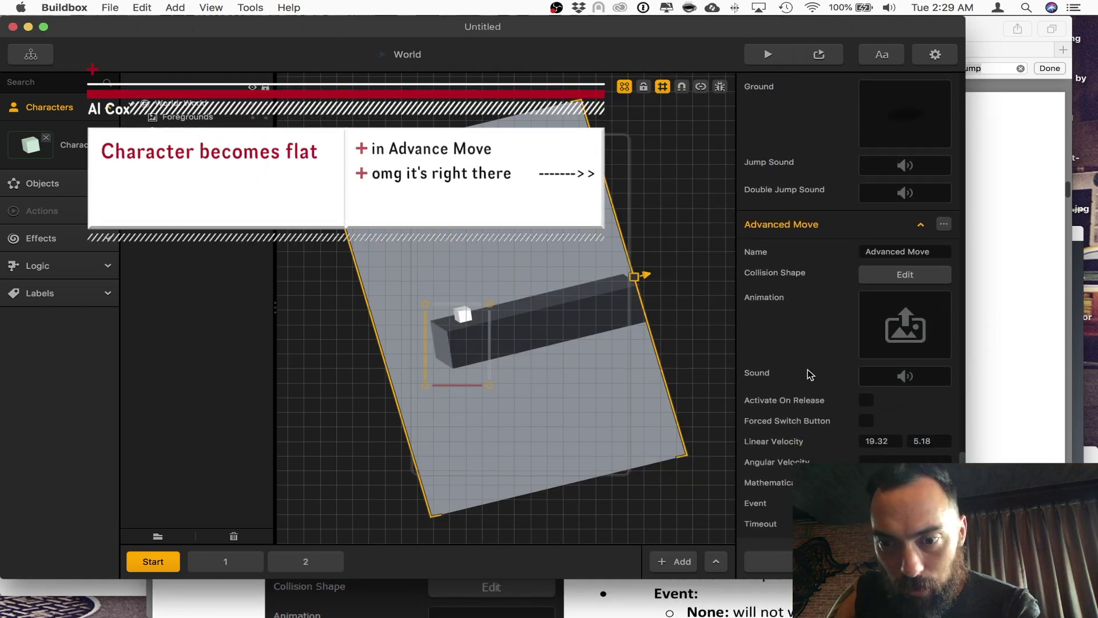
pyautogui.scroll(-10, 810, 375)
pyautogui.scroll(6, 809, 375)
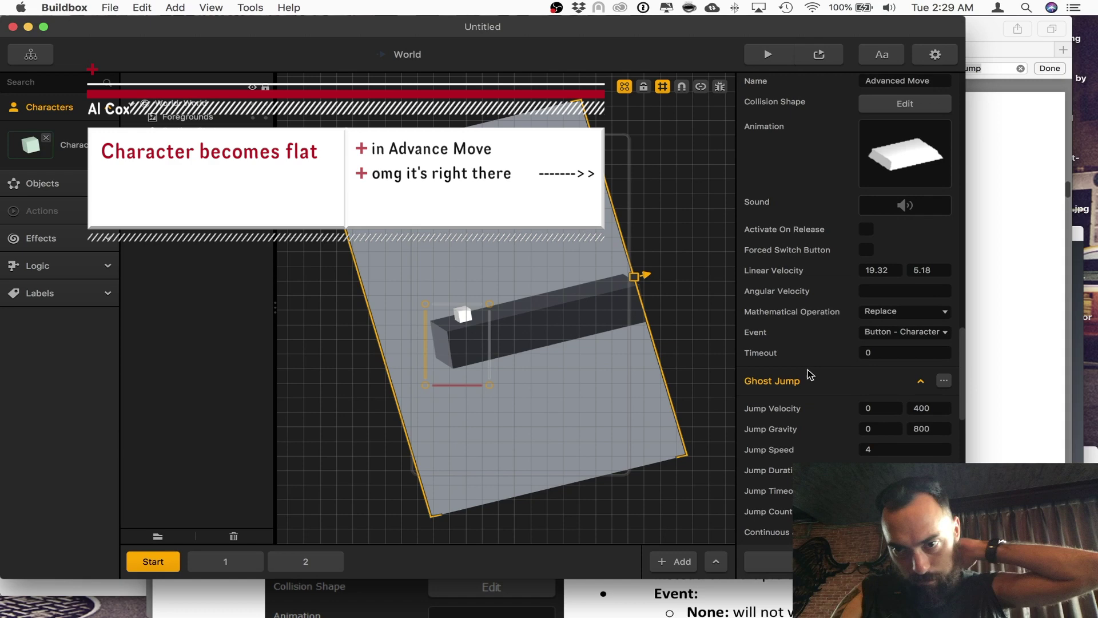
pyautogui.scroll(5, 809, 374)
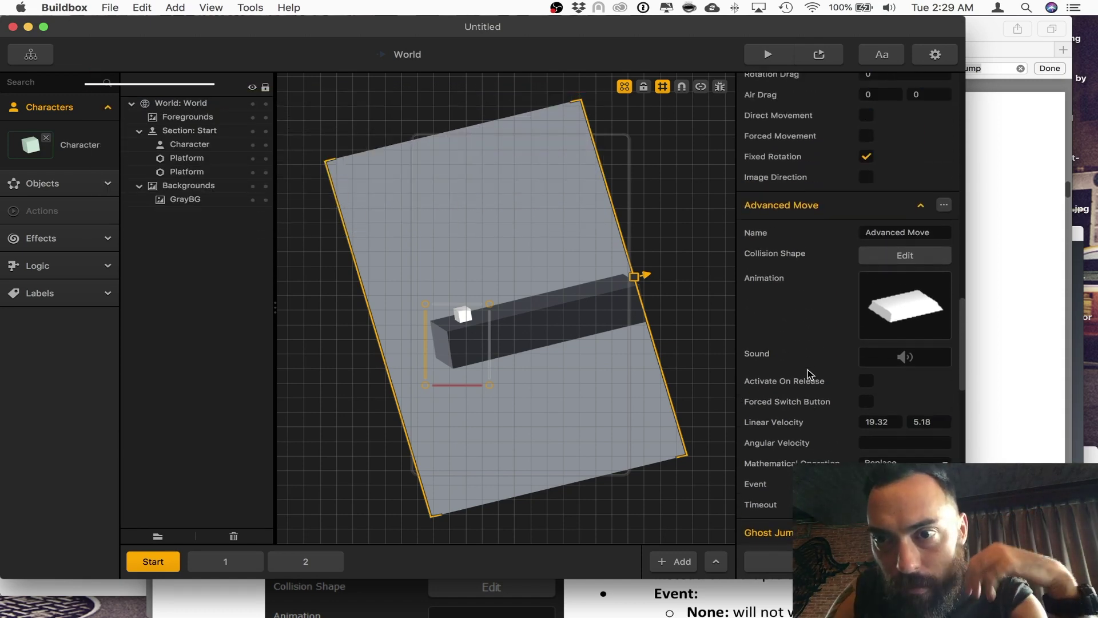
pyautogui.scroll(10, 809, 375)
pyautogui.moveTo(909, 153)
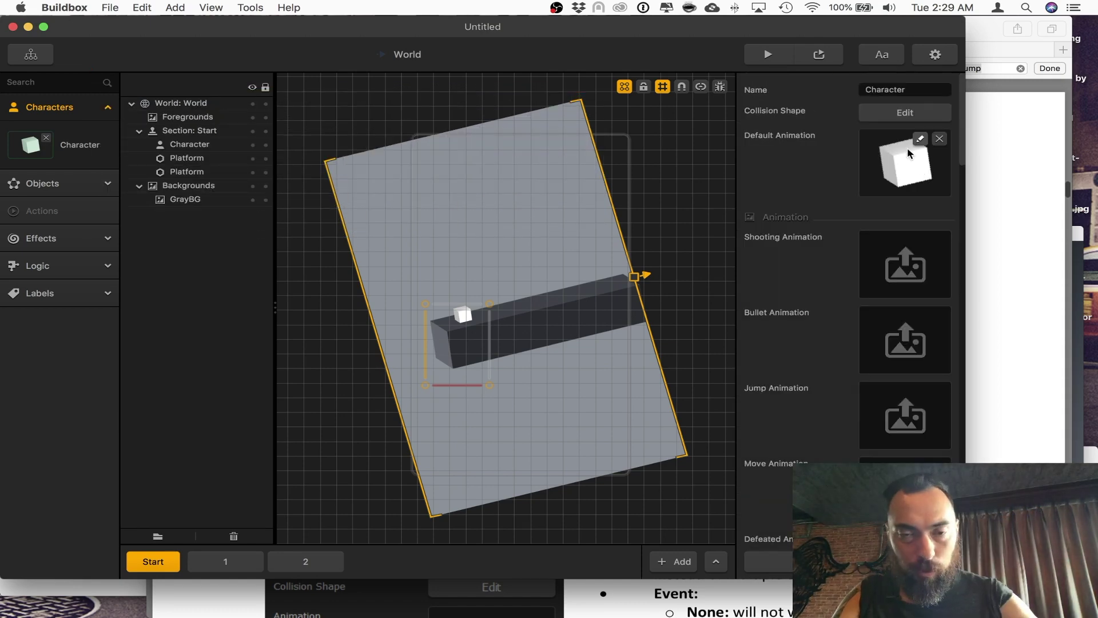
# Expand the Objects, Effects and Logic asset groups and view the Enemy object's properties.
pyautogui.click(63, 183)
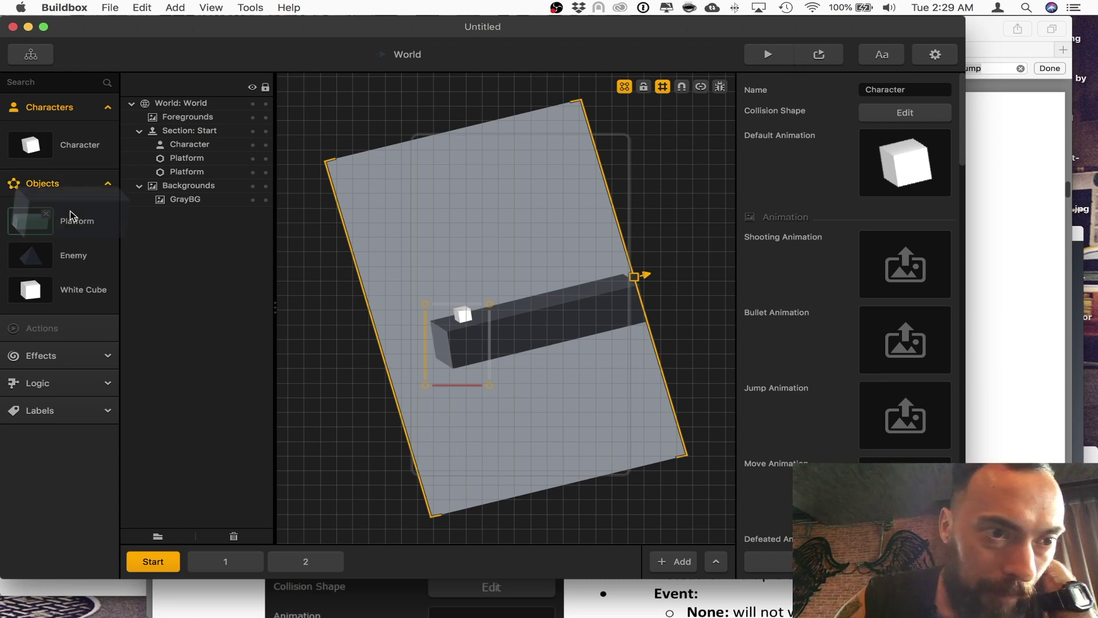
pyautogui.click(69, 220)
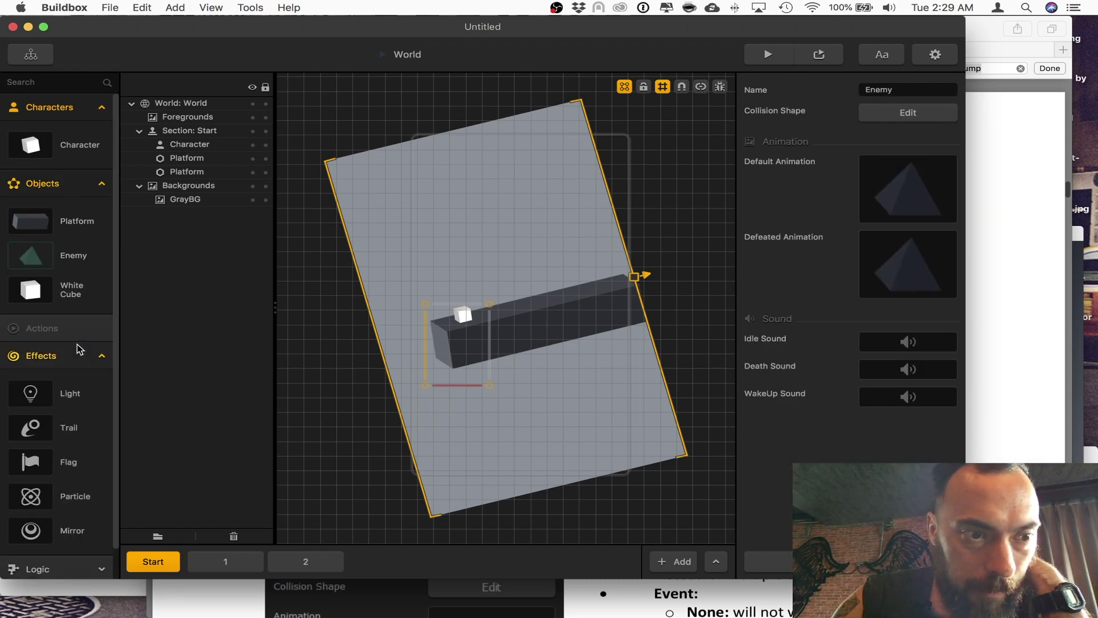
pyautogui.scroll(-2, 79, 349)
pyautogui.click(80, 569)
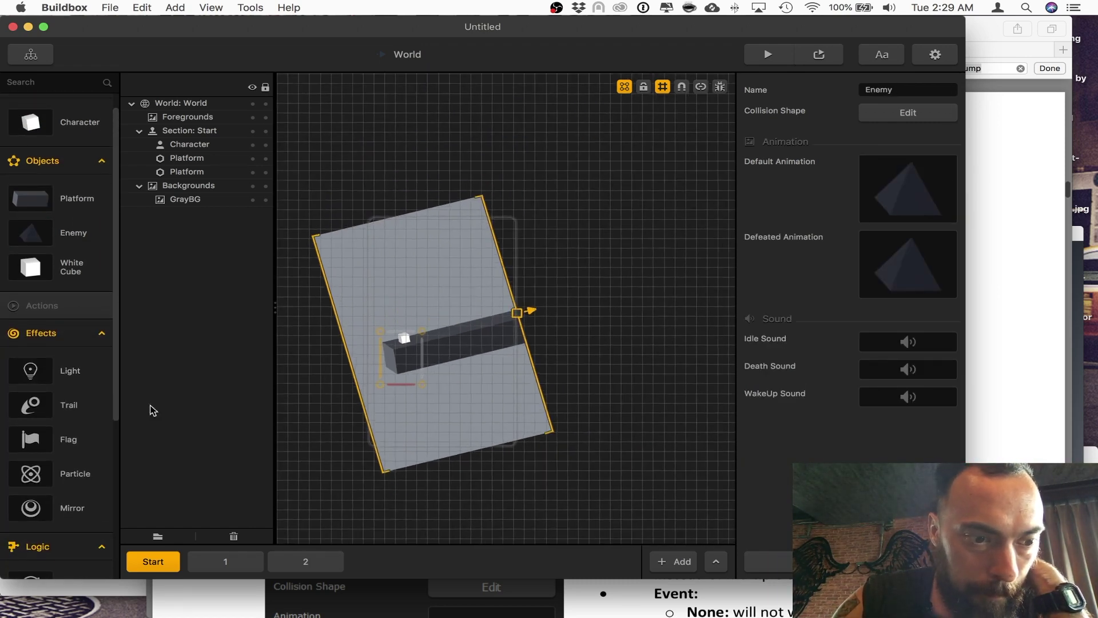
# Add scene 3 as a copy of scene 2 and delete the two enemies at the start of its platform.
pyautogui.click(314, 567)
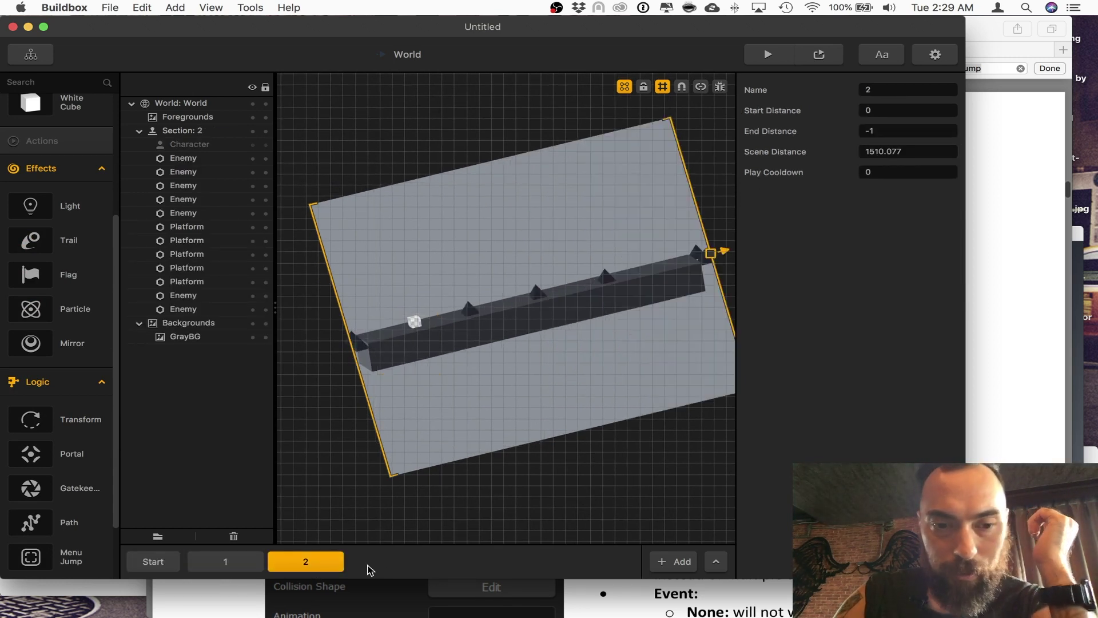
pyautogui.click(683, 559)
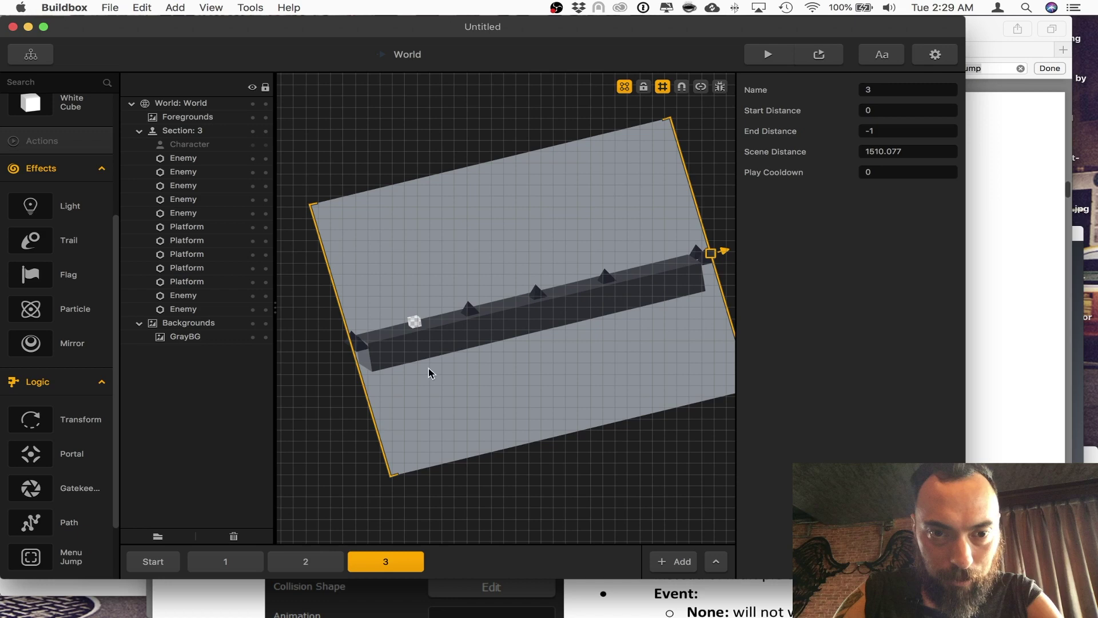
pyautogui.click(319, 307)
pyautogui.moveTo(331, 319); pyautogui.dragTo(380, 356)
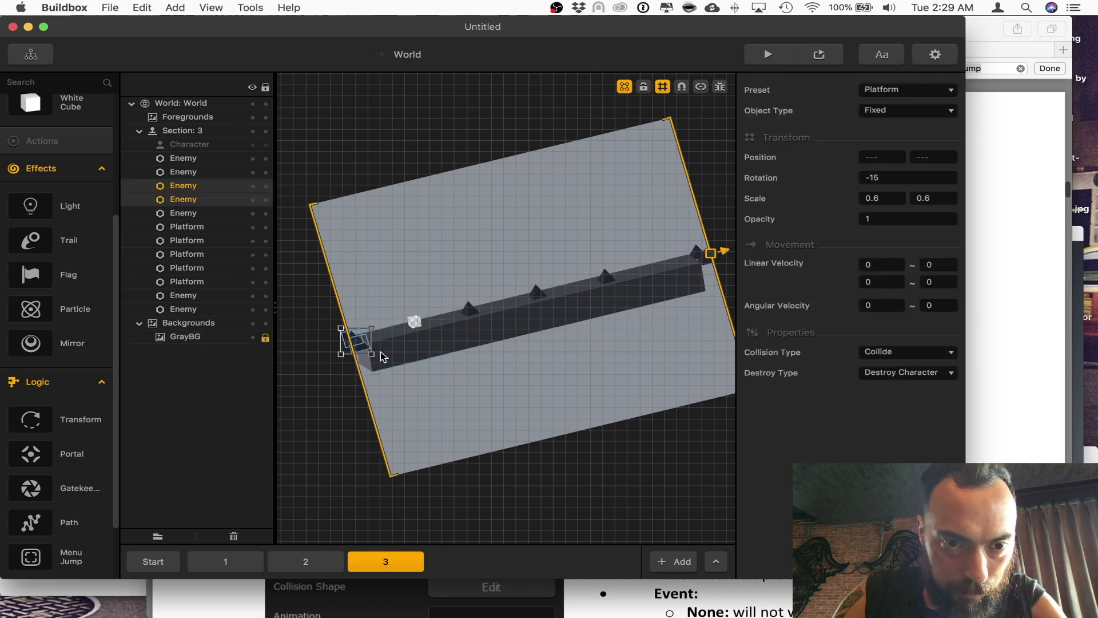
# Try to place the first spike enemy upside down above the platform with rotation -195, and undo the attempt.
pyautogui.click(469, 309)
pyautogui.scroll(5, 465, 332)
pyautogui.moveTo(478, 254); pyautogui.dragTo(478, 174)
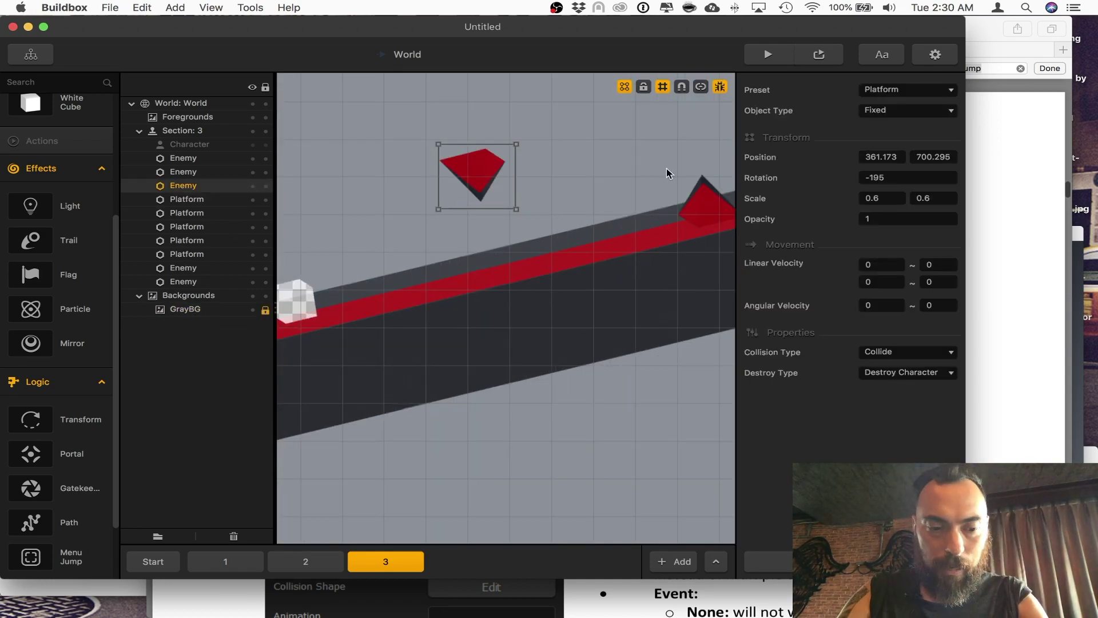
pyautogui.scroll(-5, 667, 172)
pyautogui.press('super+z')
# Duplicate the platform row with its three spikes above the original, rotate the copy to 165, and lower it towards the original.
pyautogui.moveTo(398, 259); pyautogui.dragTo(689, 379)
pyautogui.press('super+d')
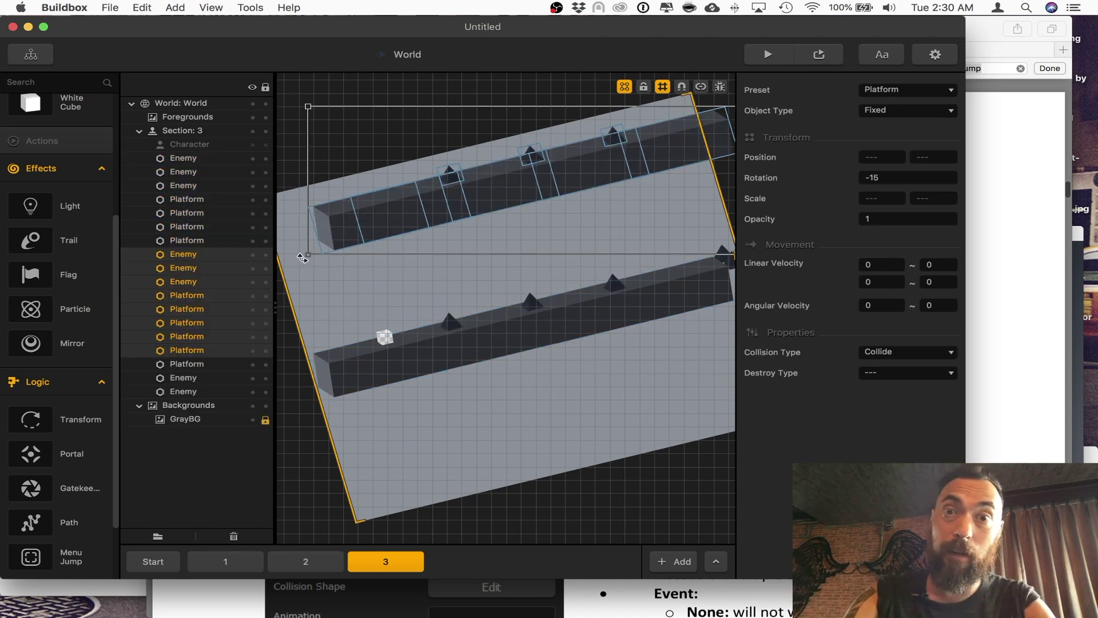
pyautogui.moveTo(302, 257); pyautogui.dragTo(671, 132)
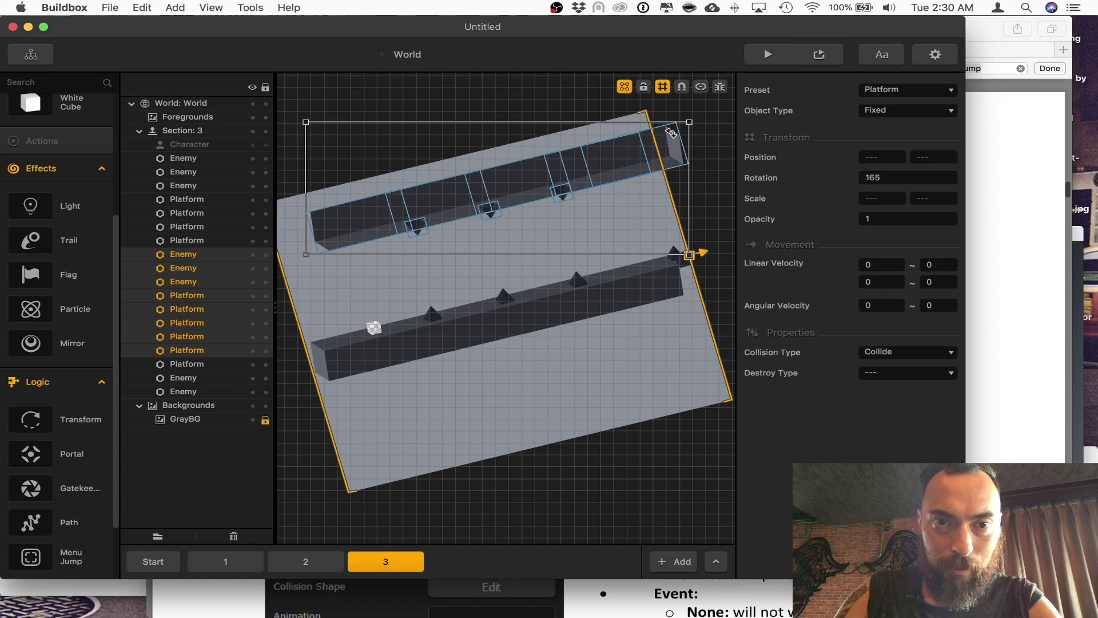
pyautogui.moveTo(624, 168); pyautogui.dragTo(569, 226)
# Delete two middle platform pieces from the upside-down upper row, keeping its spikes.
pyautogui.click(569, 222)
pyautogui.press('BackSpace')
pyautogui.click(535, 229)
pyautogui.press('BackSpace')
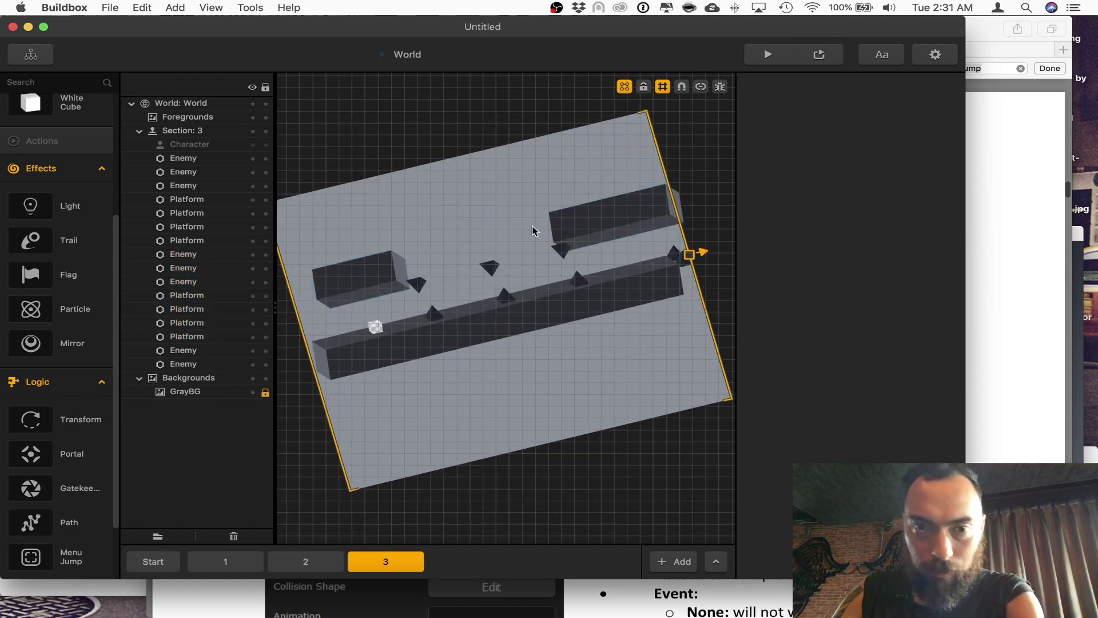
# Delete the remaining upper platform pieces and the upright middle spikes, and lower the three upside-down spikes close to the lower platform.
pyautogui.press('BackSpace')
pyautogui.click(577, 279)
pyautogui.moveTo(382, 227); pyautogui.dragTo(630, 279)
pyautogui.scroll(3, 503, 183)
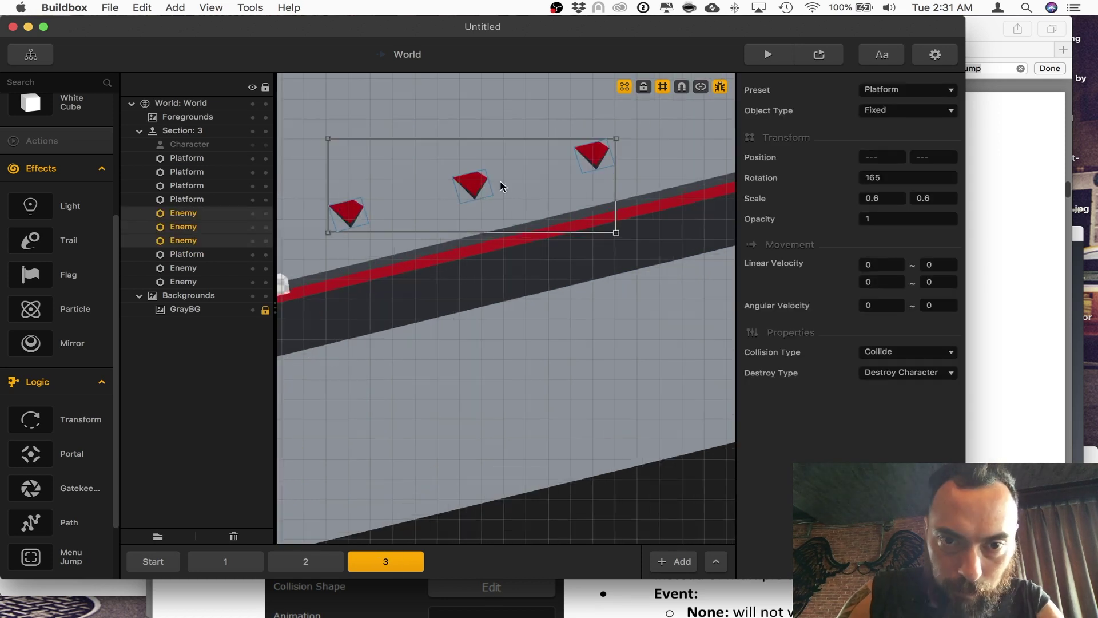
pyautogui.scroll(1, 472, 211)
pyautogui.press('Up')
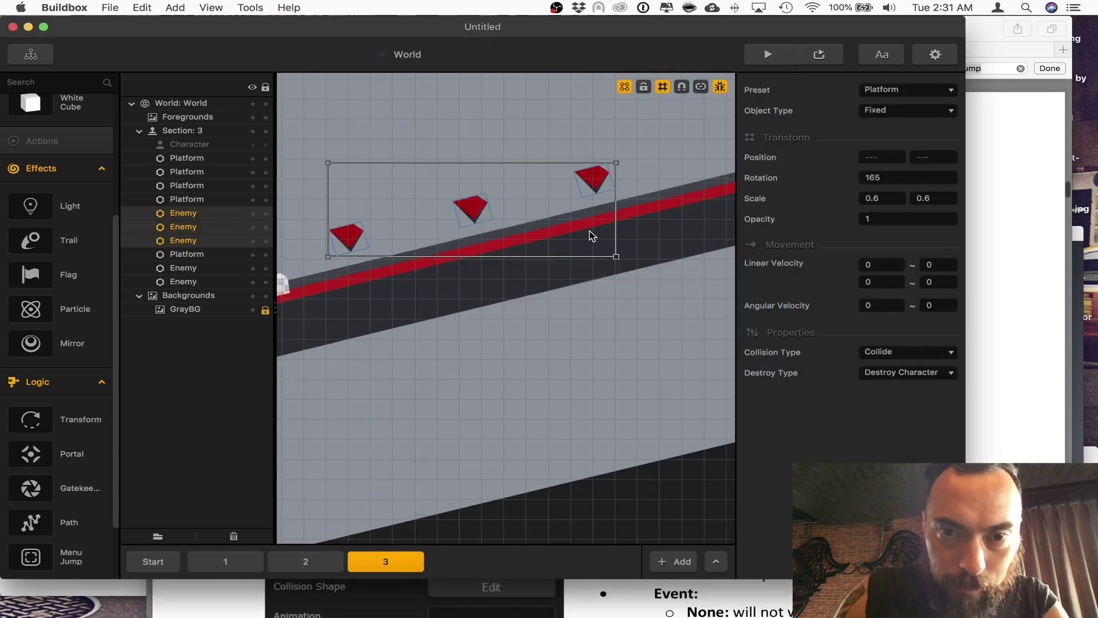
pyautogui.moveTo(471, 209); pyautogui.dragTo(481, 226)
pyautogui.scroll(8, 490, 242)
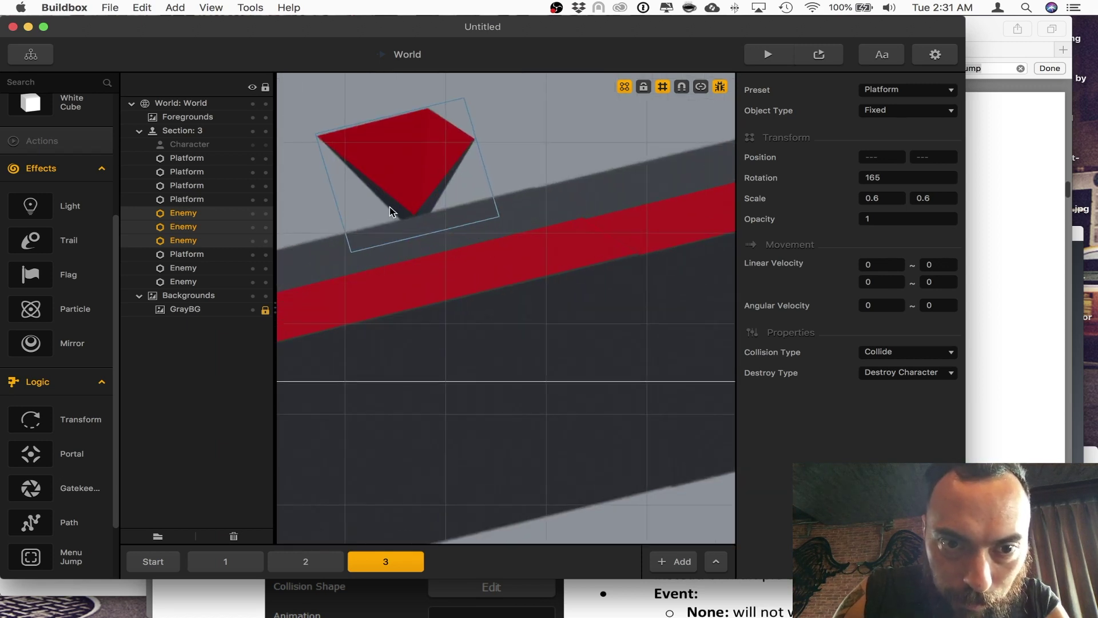
# Play-test the cube passing the upside-down spikes in the preview, with collision shapes displayed, and close the preview.
pyautogui.click(785, 54)
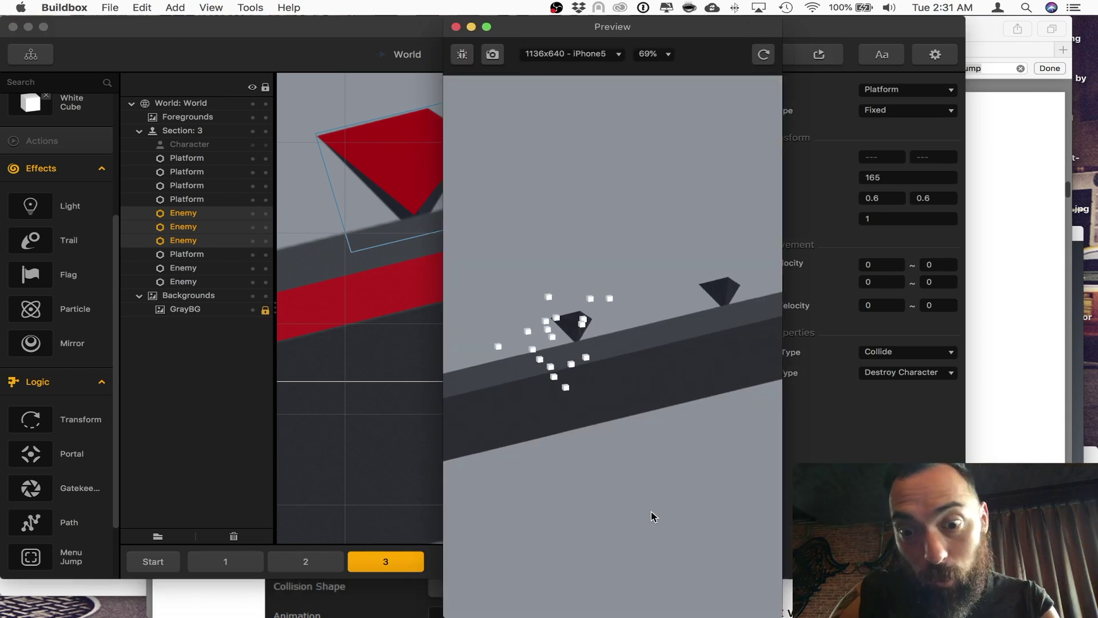
pyautogui.click(632, 528)
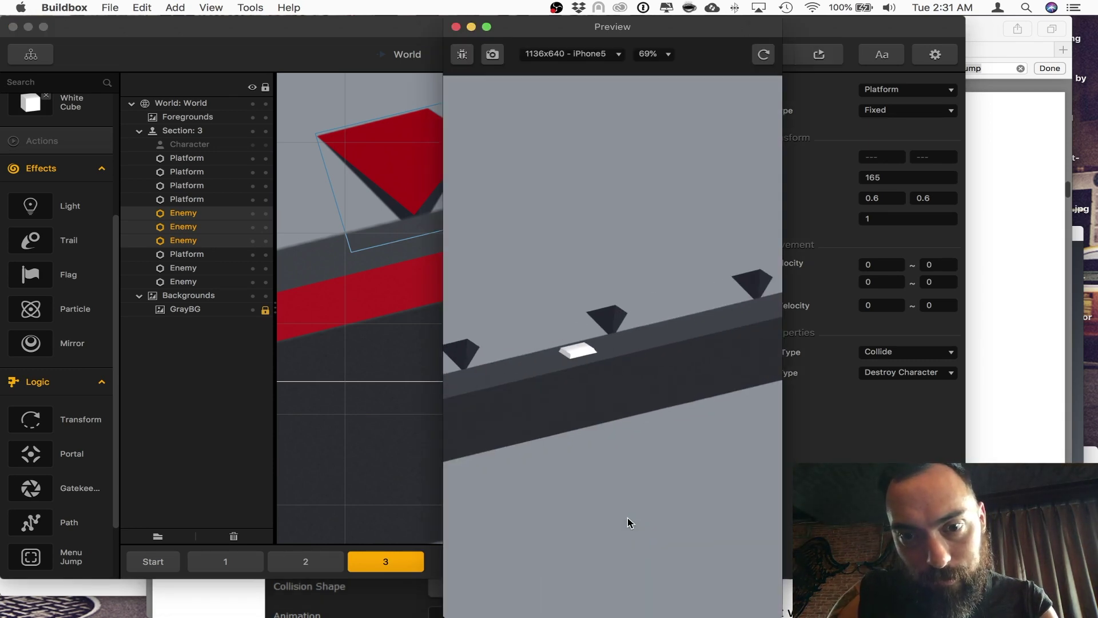
pyautogui.click(628, 517)
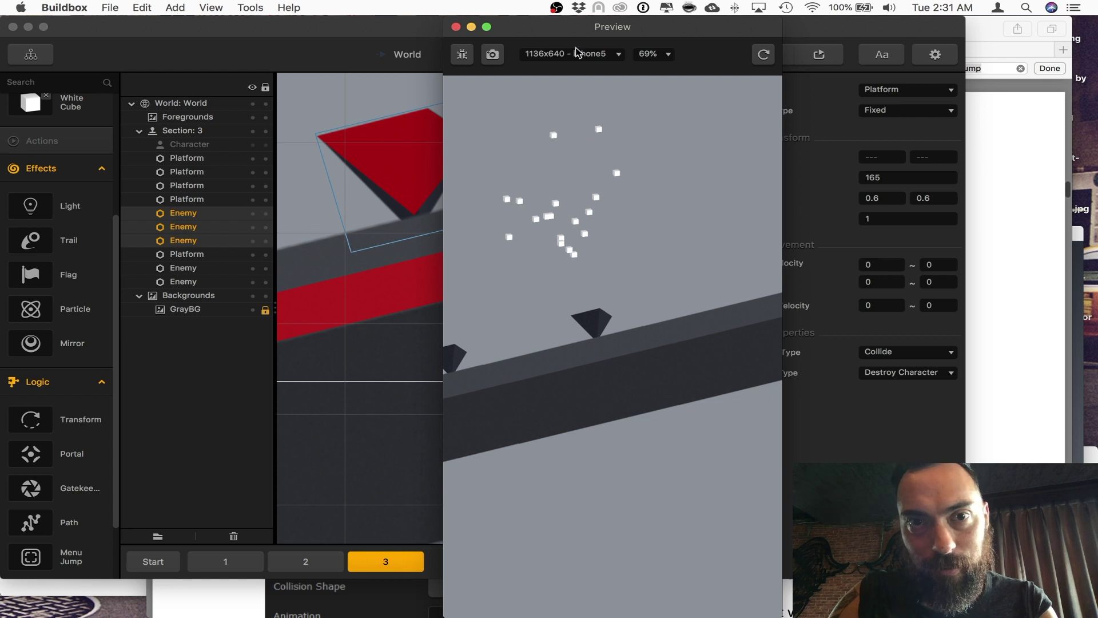
pyautogui.click(631, 527)
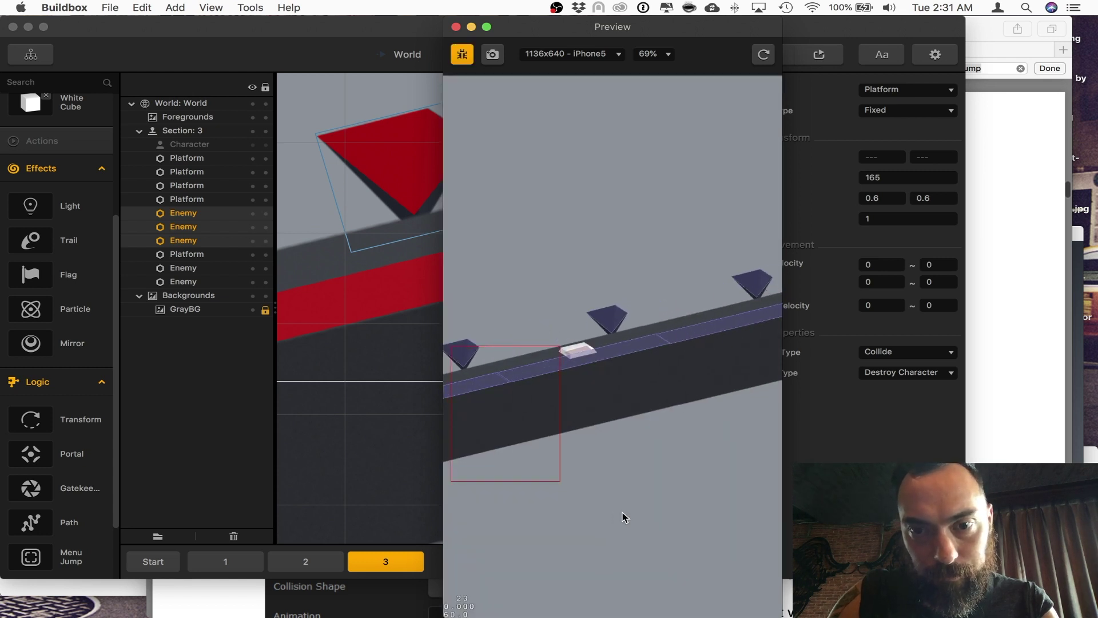
pyautogui.click(621, 512)
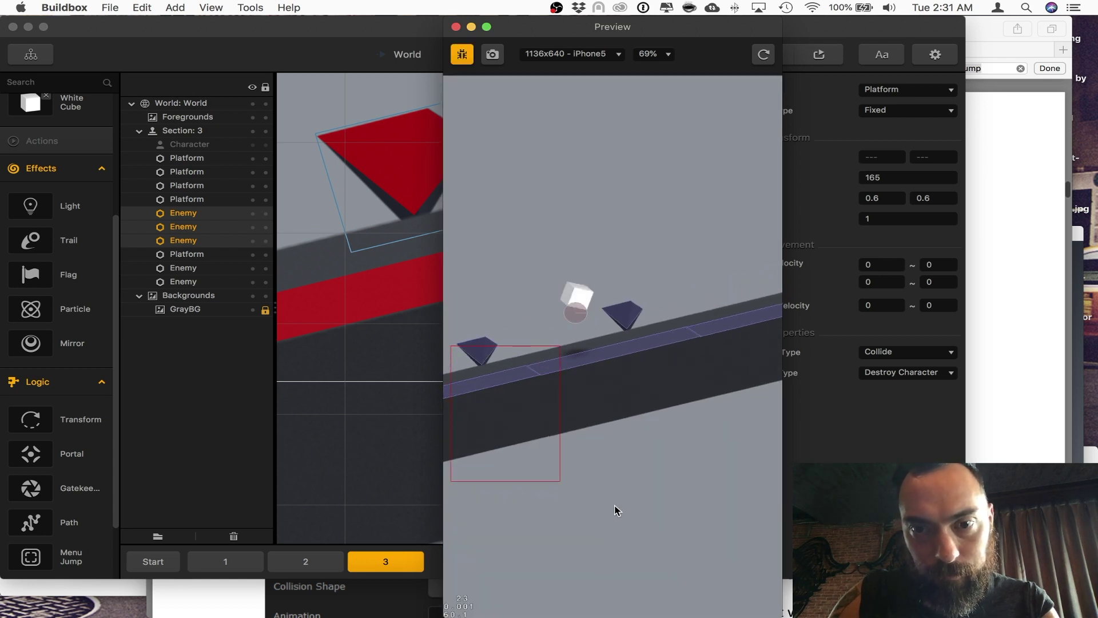
pyautogui.click(613, 545)
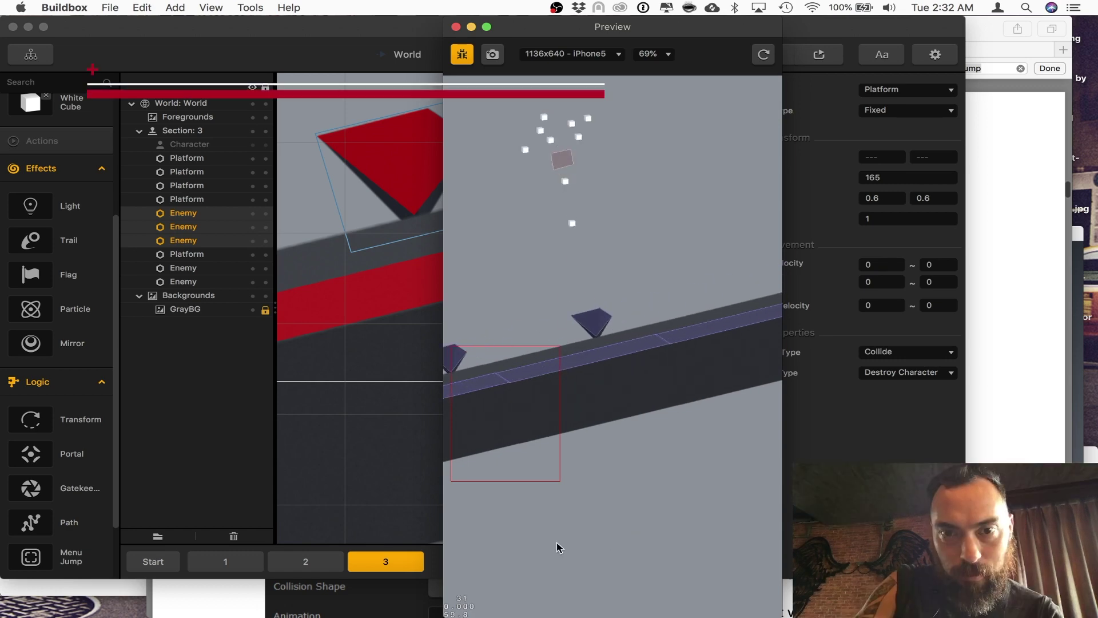
pyautogui.click(456, 27)
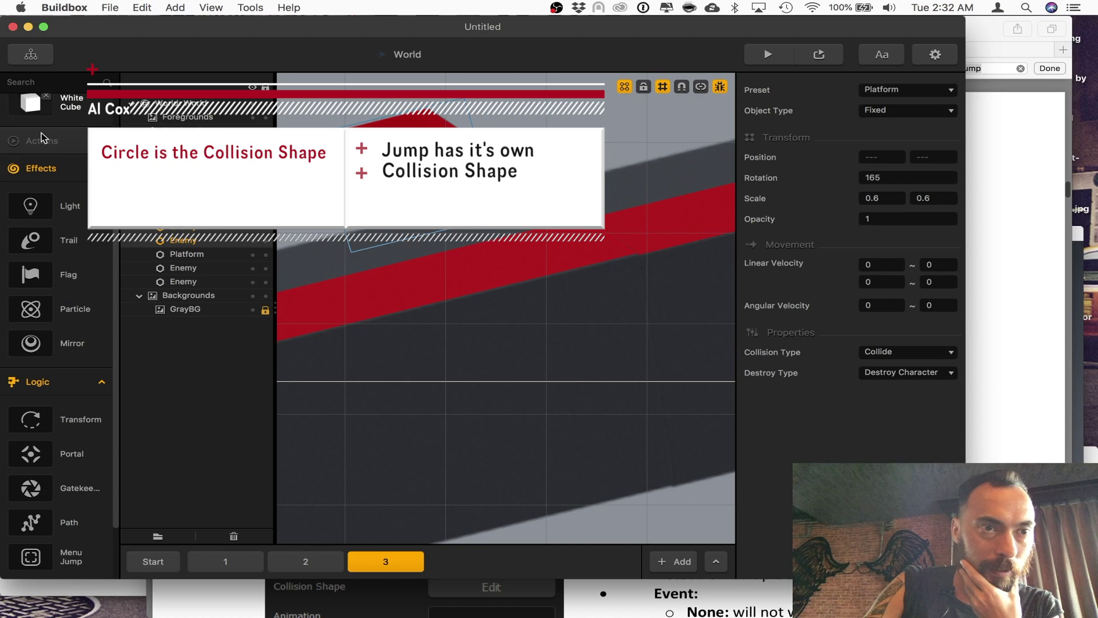
# Examine the character's Advanced Move and Ghost Jump settings, including the animation each one uses.
pyautogui.scroll(5, 63, 143)
pyautogui.click(76, 154)
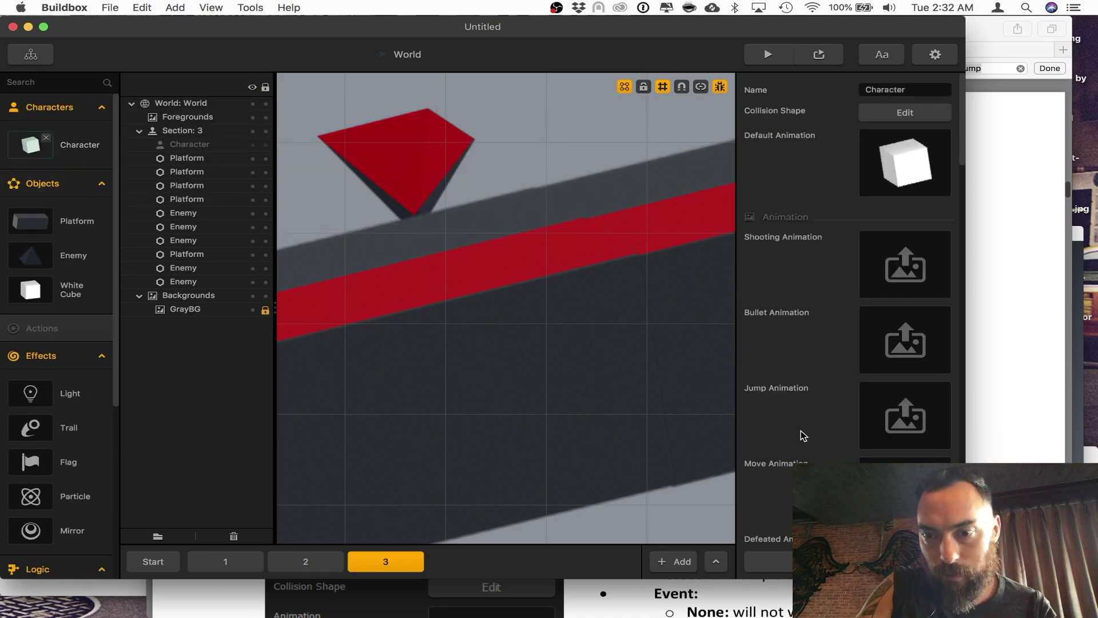
pyautogui.scroll(-15, 797, 434)
pyautogui.scroll(-8, 797, 433)
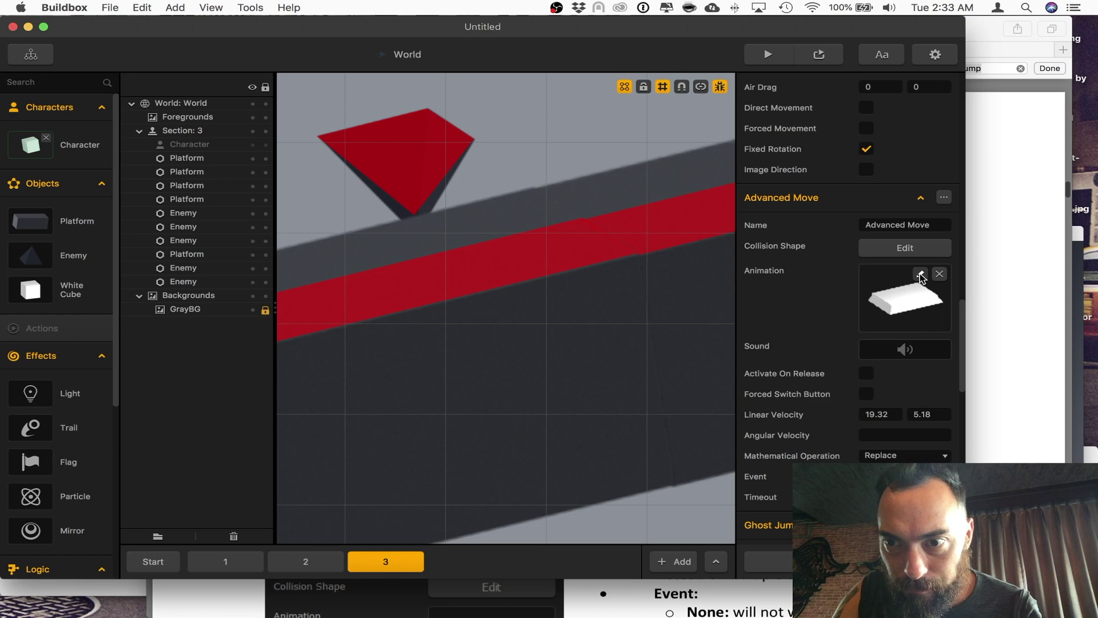
pyautogui.click(921, 275)
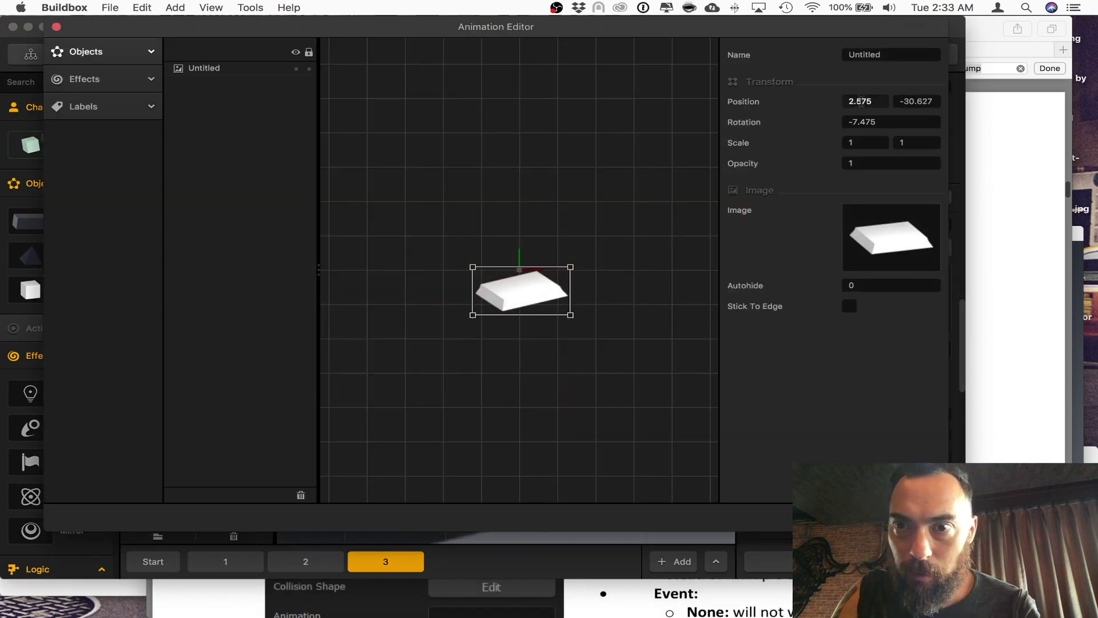
pyautogui.press('Escape')
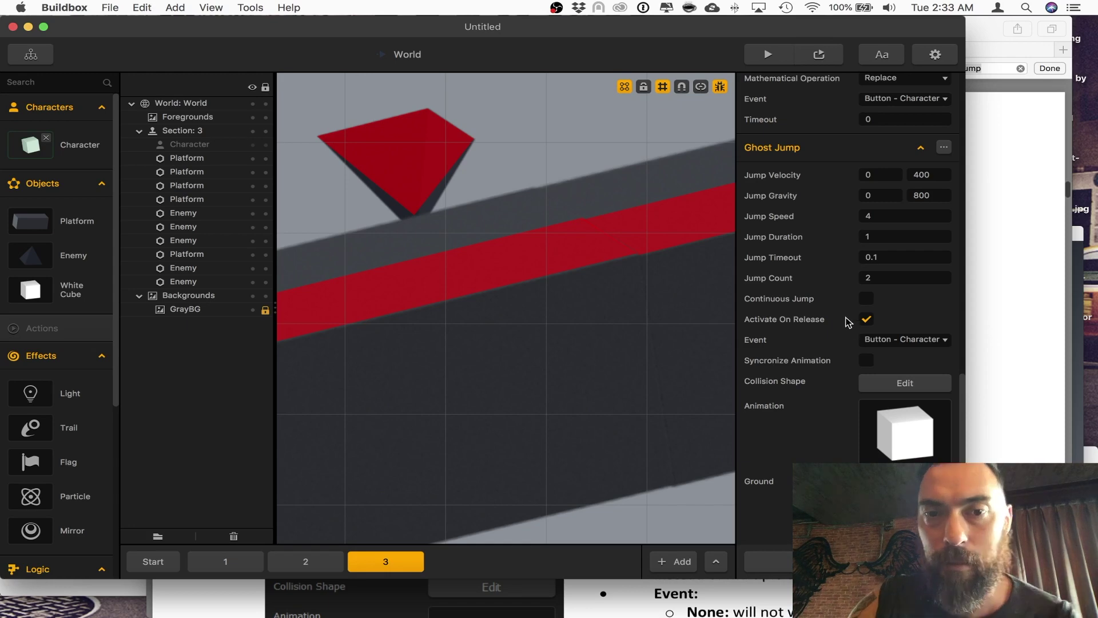
pyautogui.scroll(-4, 892, 270)
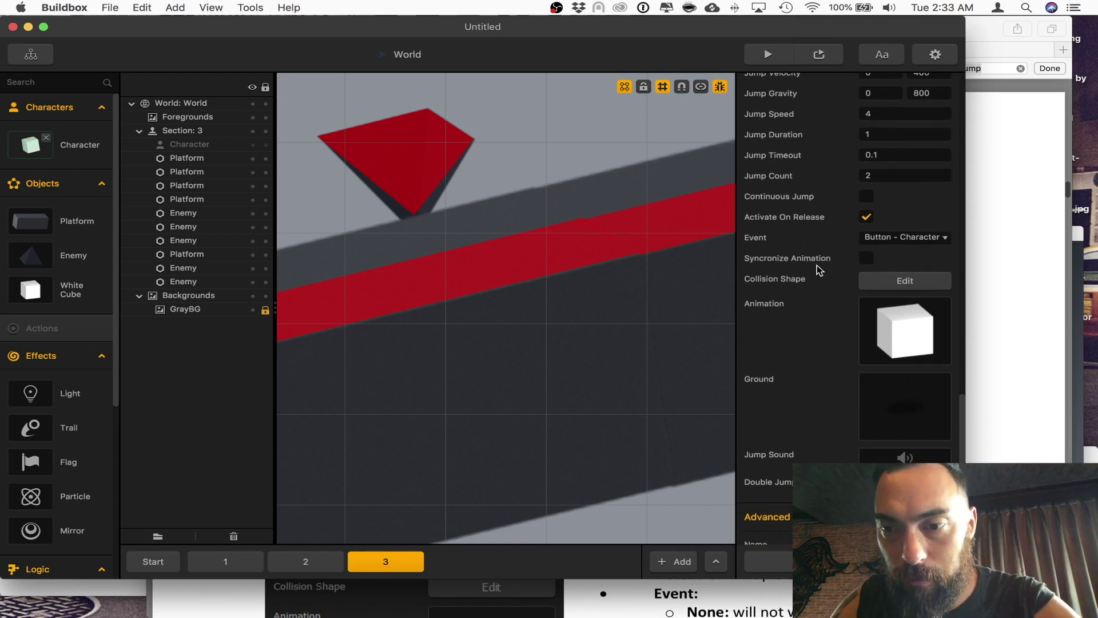
pyautogui.click(920, 298)
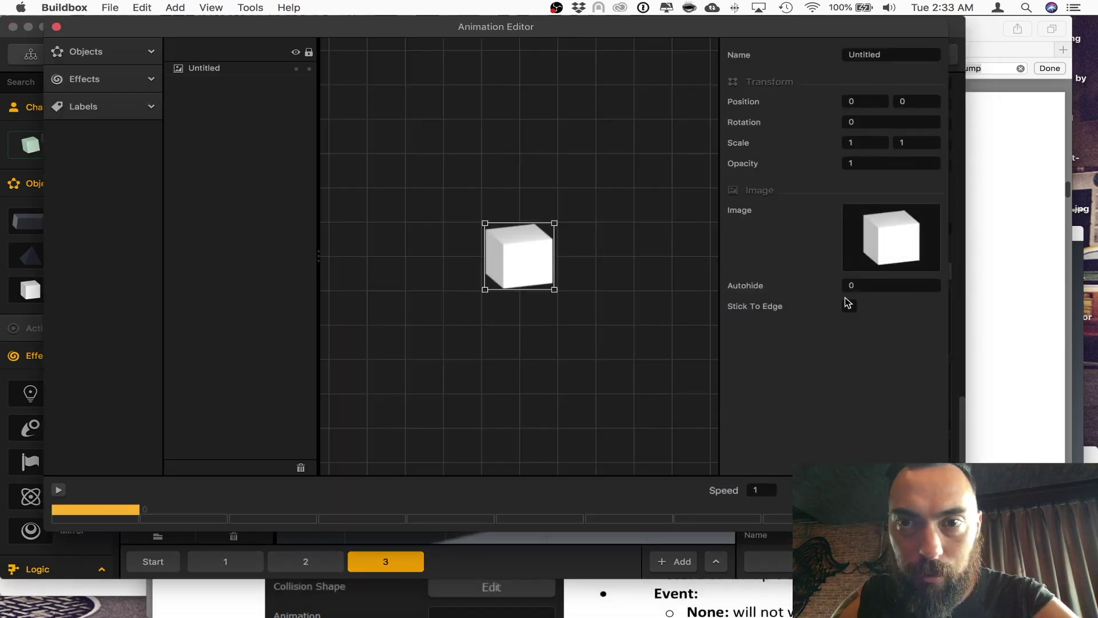
pyautogui.click(56, 26)
pyautogui.scroll(-3, 657, 247)
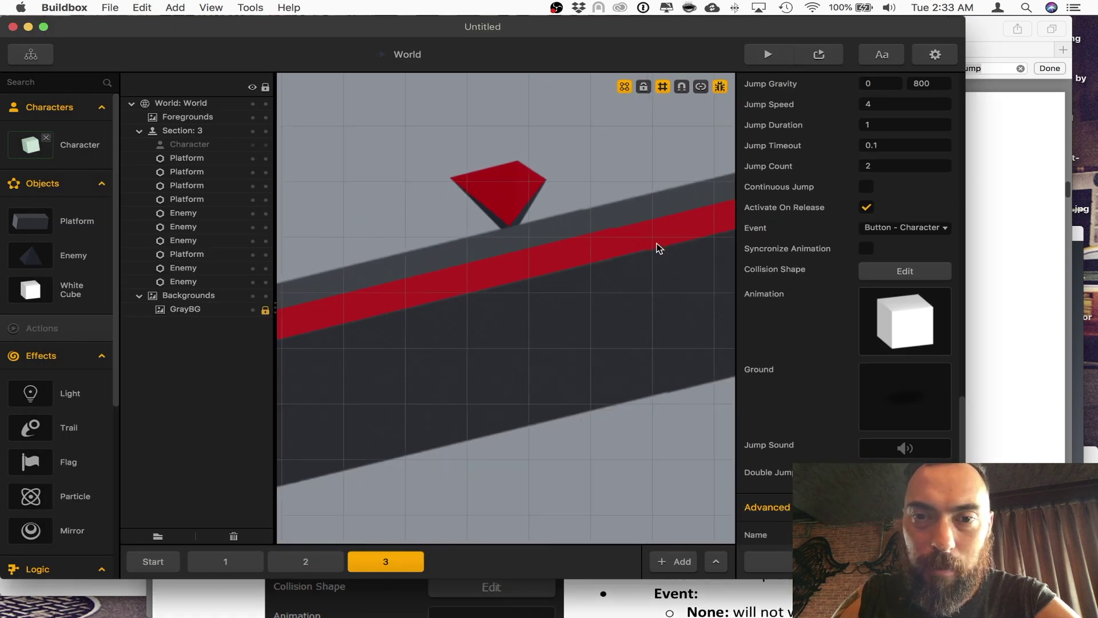
# Inspect the character's default animation and its polygon collision shape without changing them.
pyautogui.click(657, 245)
pyautogui.scroll(2, 662, 247)
pyautogui.click(80, 144)
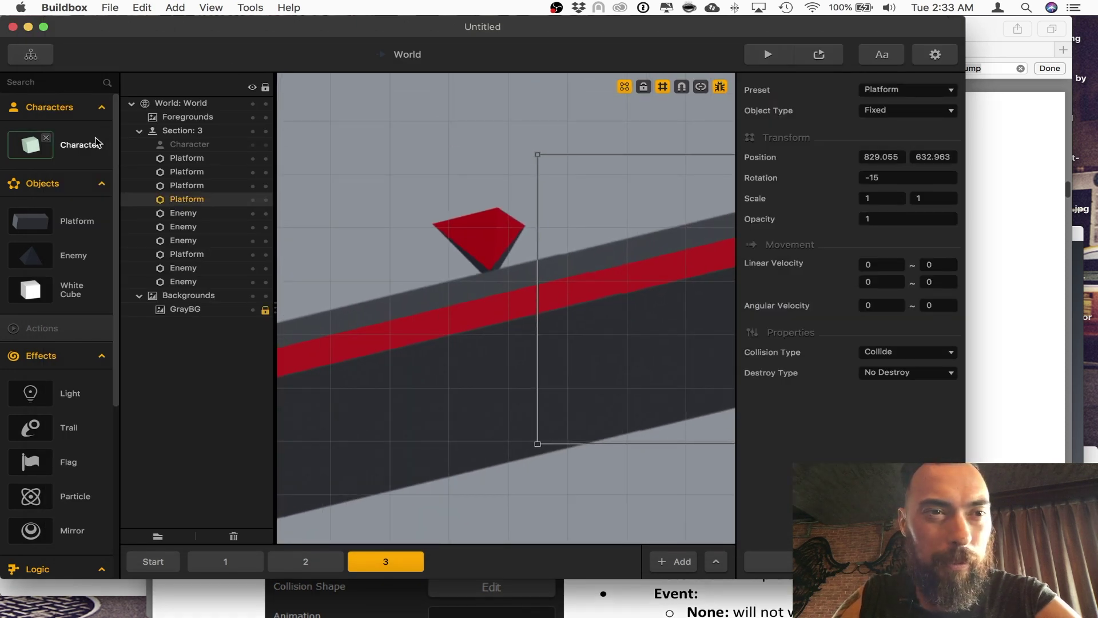
pyautogui.click(905, 163)
pyautogui.press('Escape')
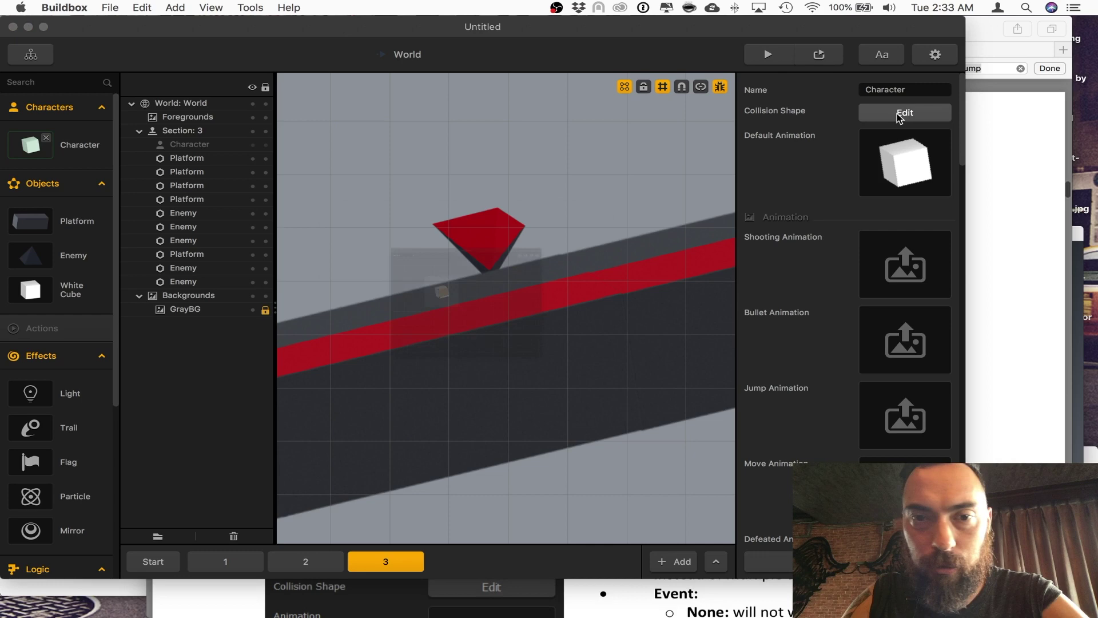
pyautogui.click(904, 114)
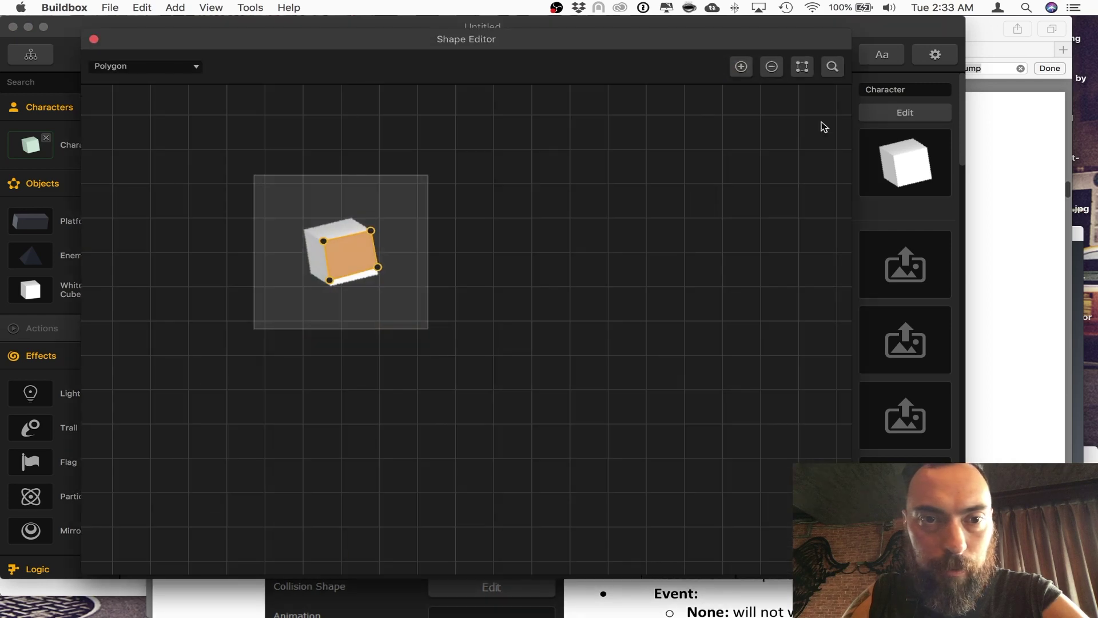
pyautogui.click(94, 39)
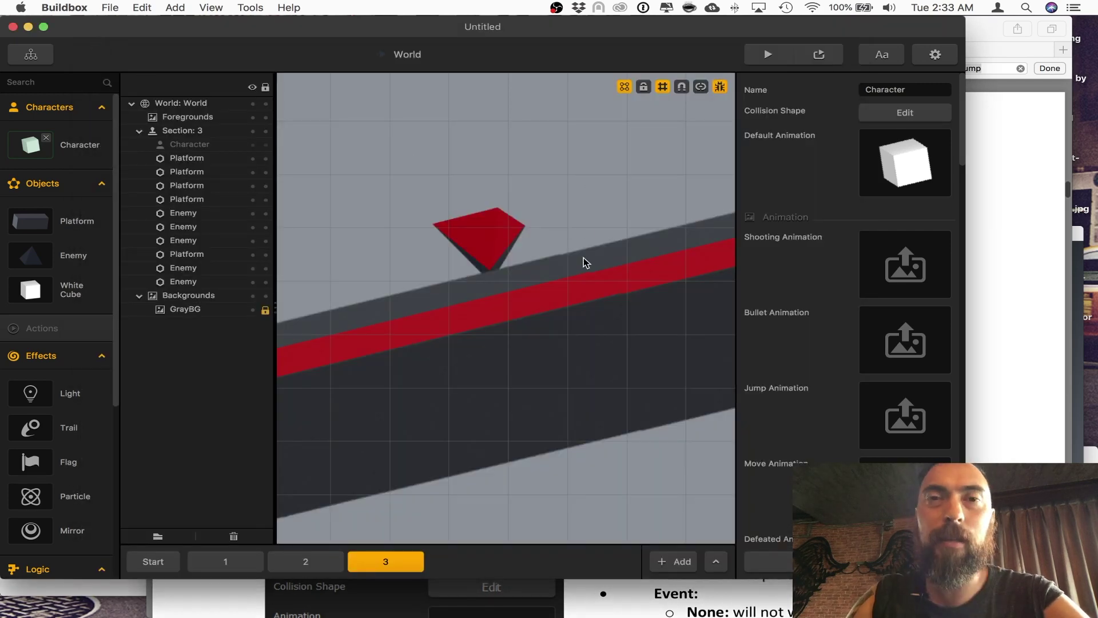
# Play-test the game from its start screen through several rounds, comparing the cube's collision shapes while sliding and jumping, and close the preview.
pyautogui.click(768, 55)
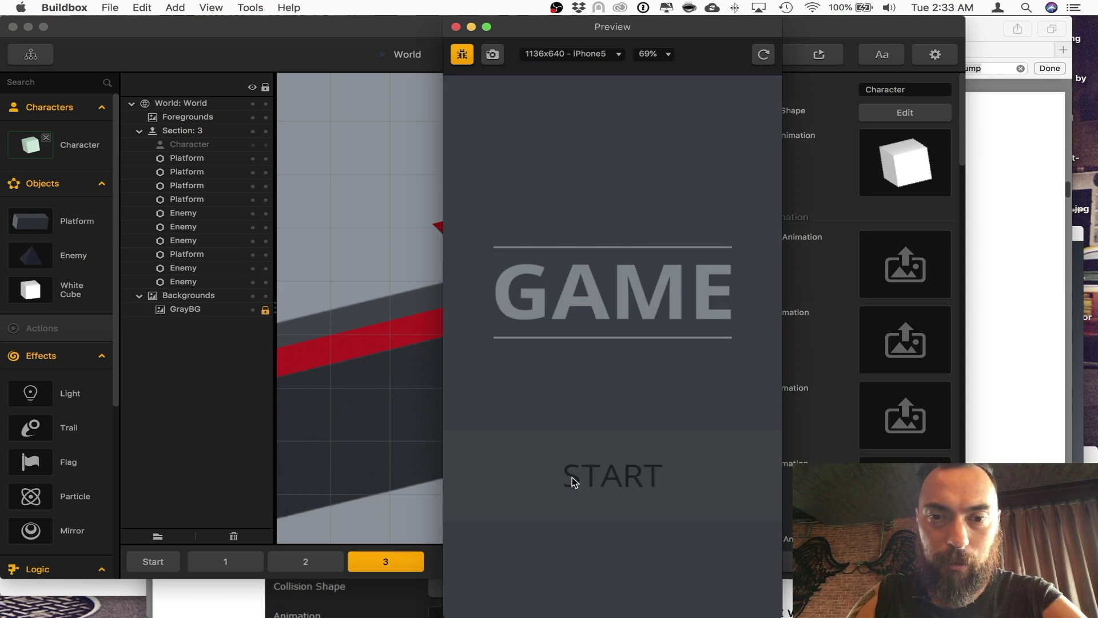
pyautogui.click(574, 479)
pyautogui.click(569, 476)
pyautogui.click(567, 477)
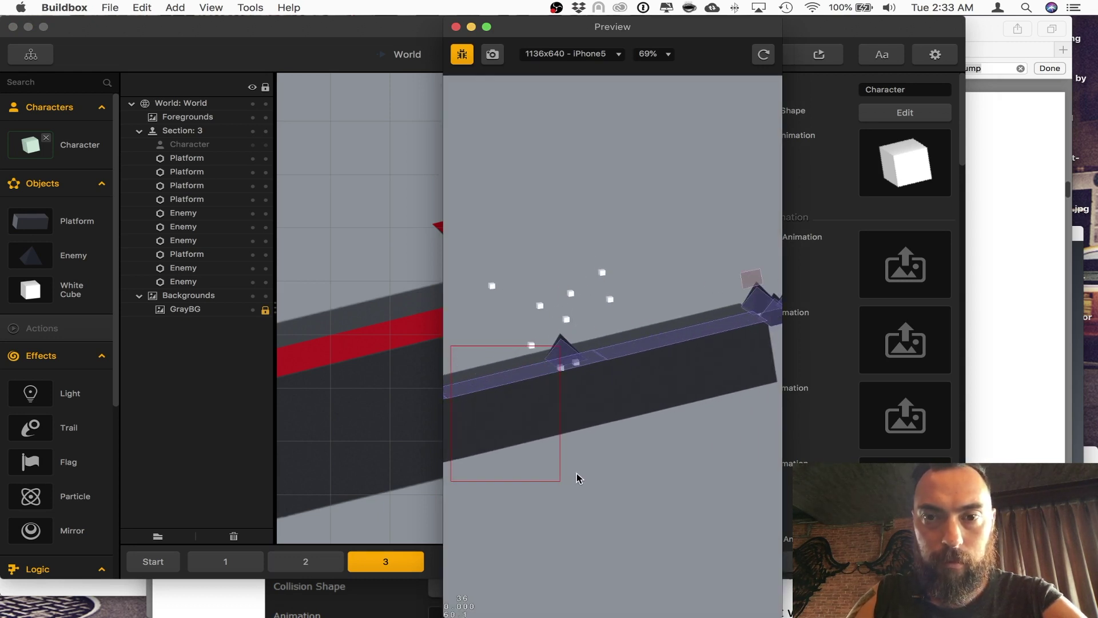
pyautogui.click(622, 550)
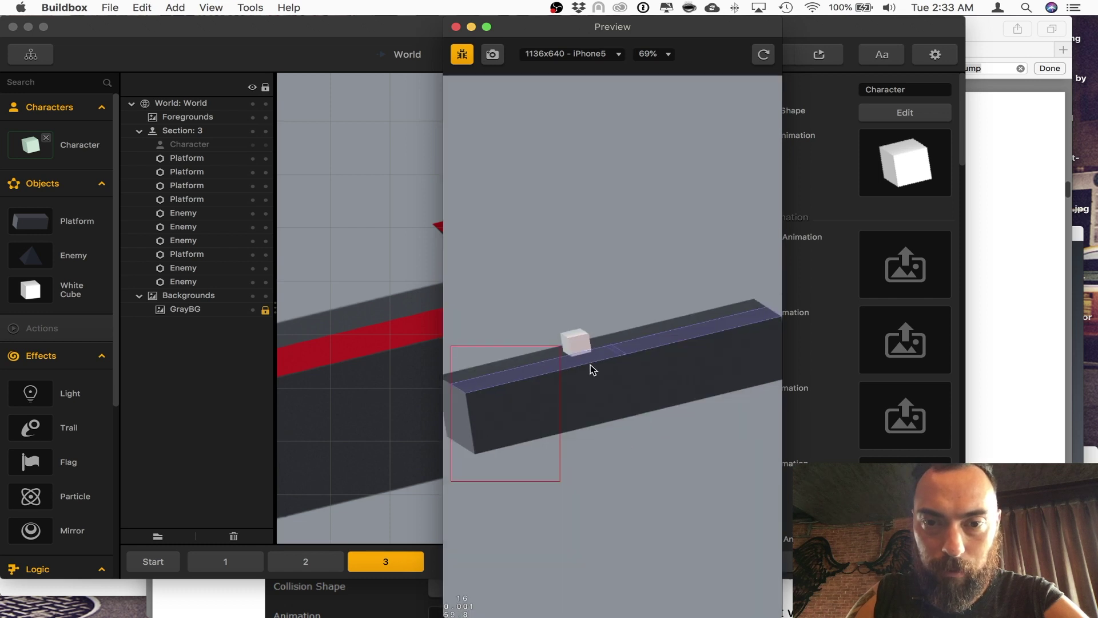
pyautogui.click(595, 407)
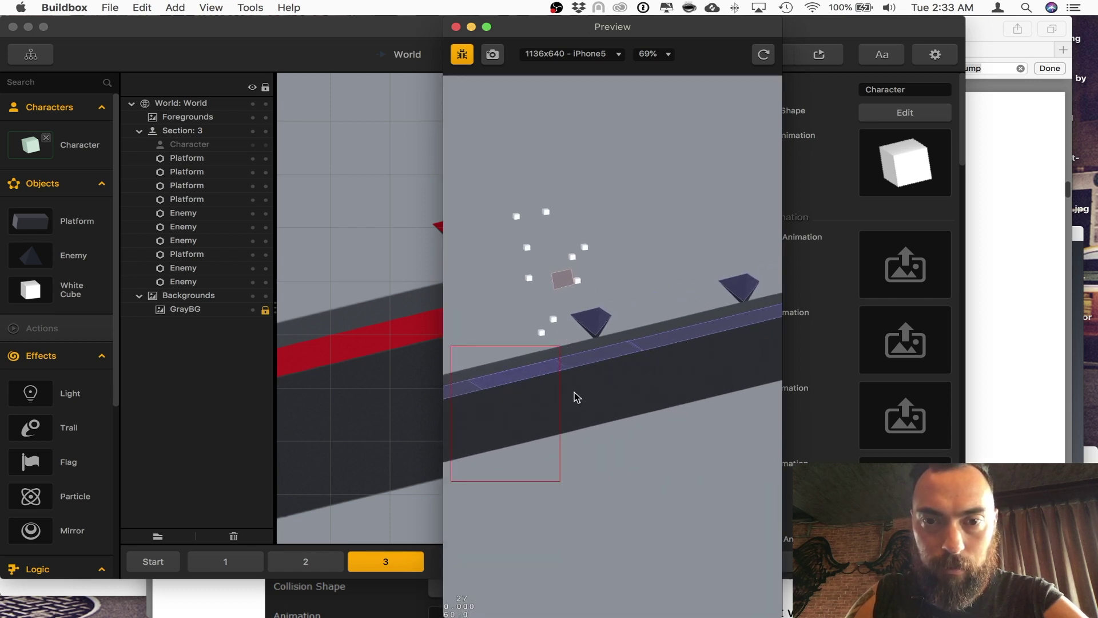
pyautogui.click(632, 544)
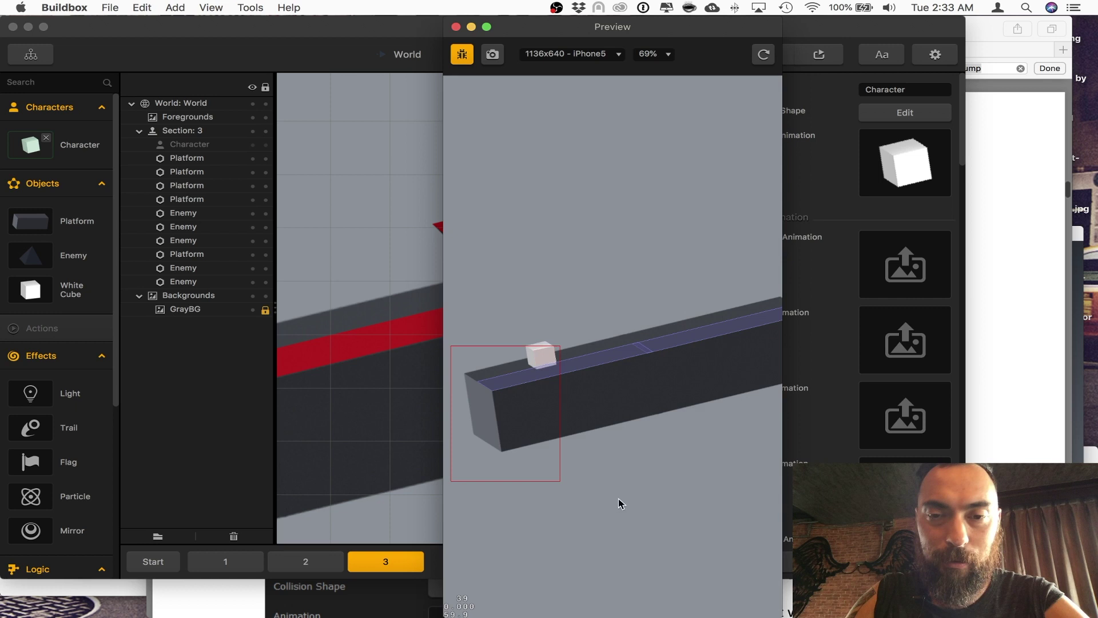
pyautogui.click(612, 466)
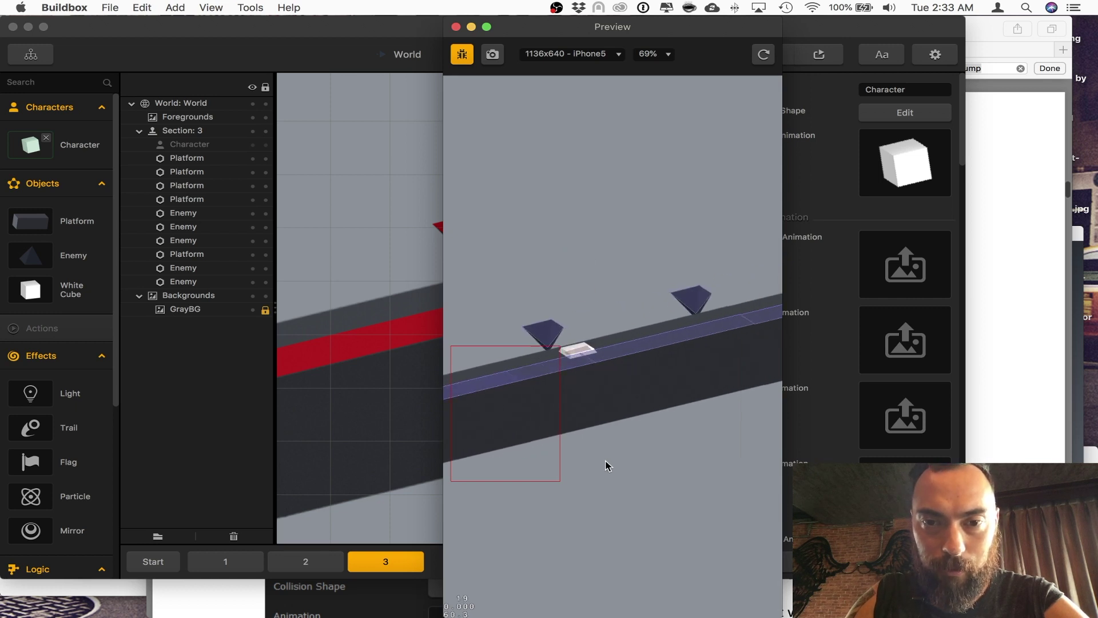
pyautogui.click(607, 466)
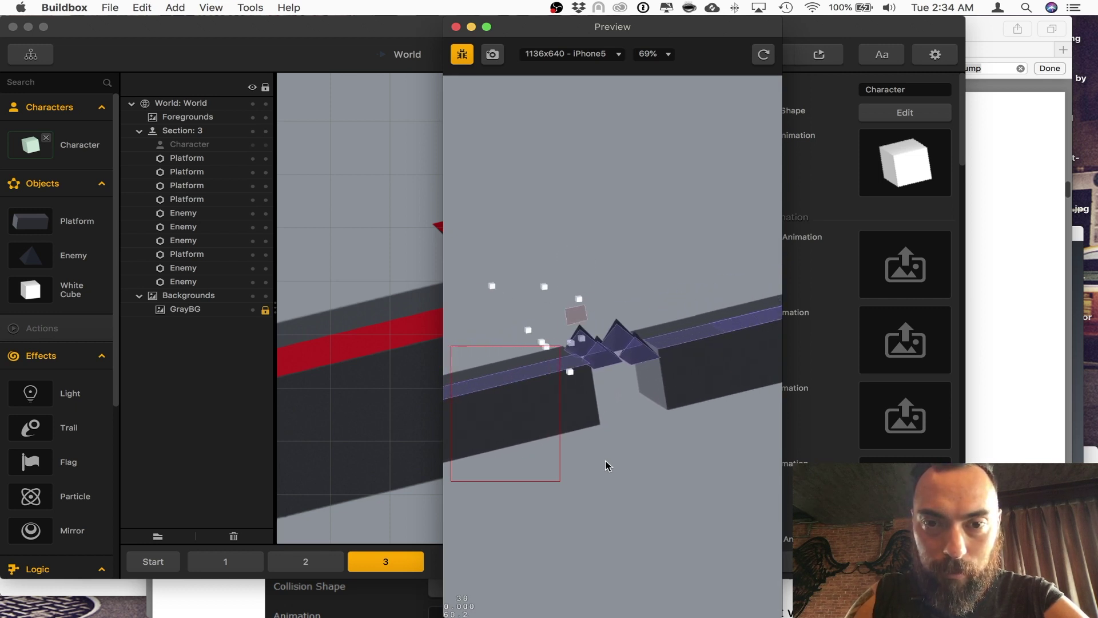
pyautogui.click(580, 530)
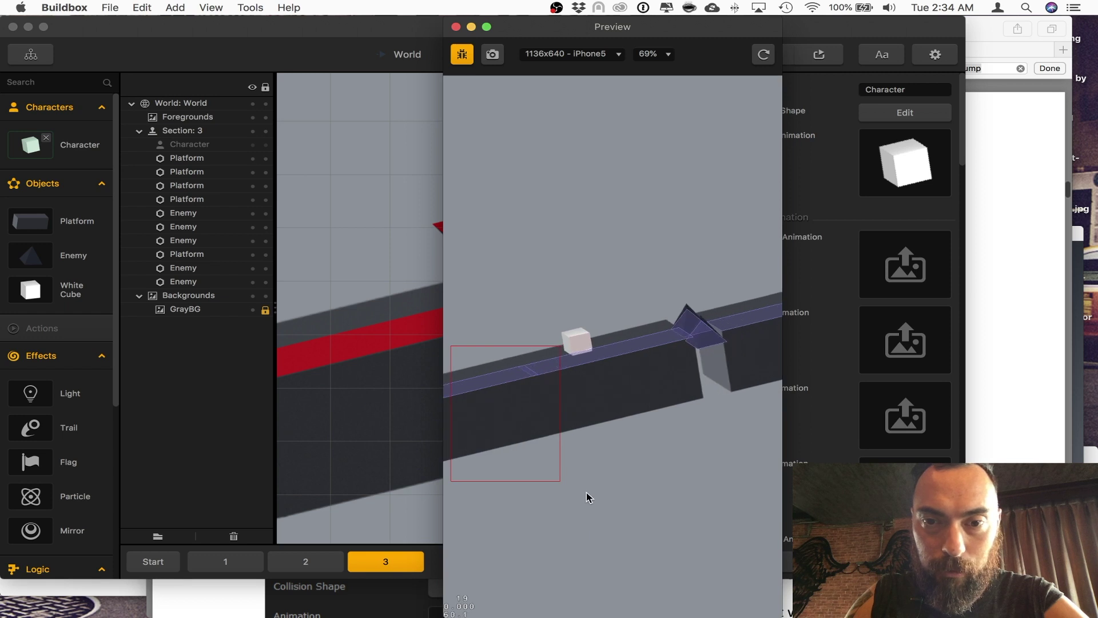
pyautogui.click(586, 504)
pyautogui.click(597, 491)
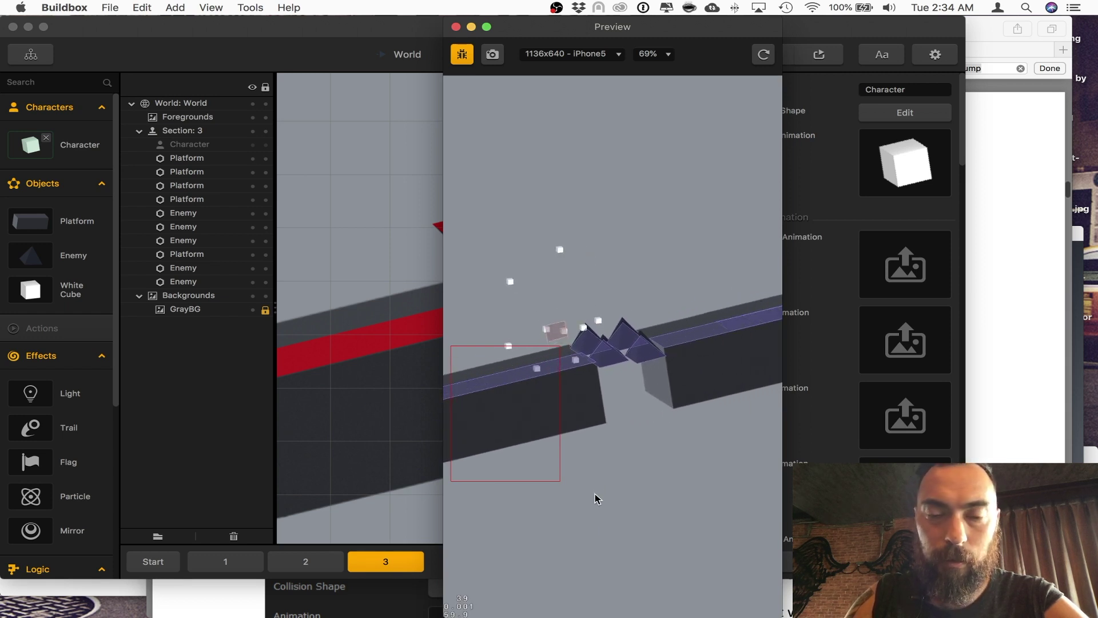
pyautogui.click(620, 537)
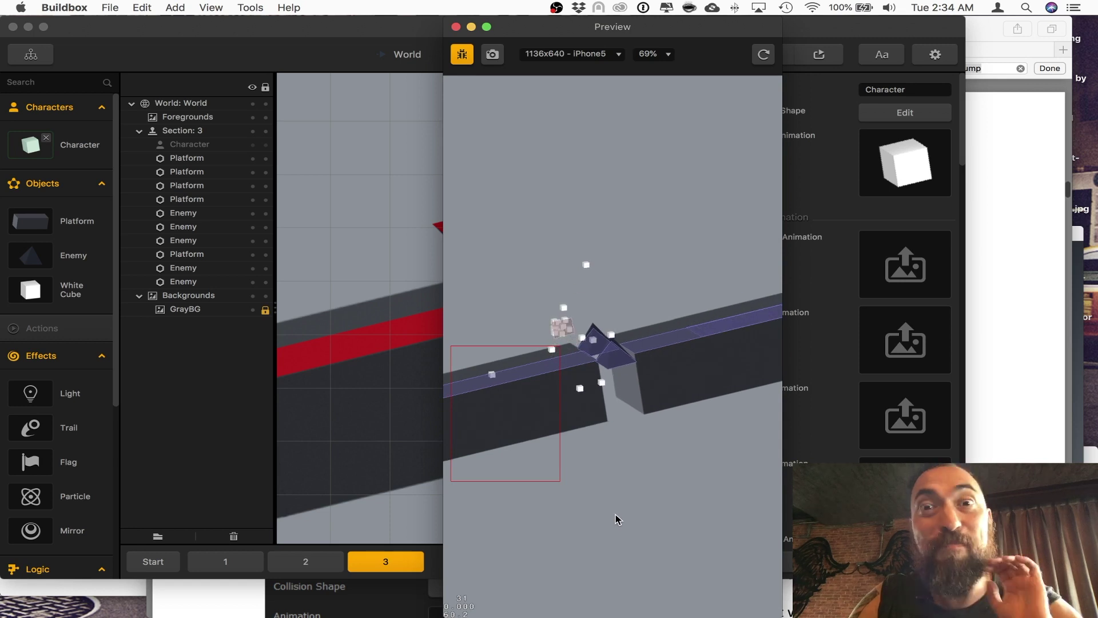
pyautogui.click(600, 535)
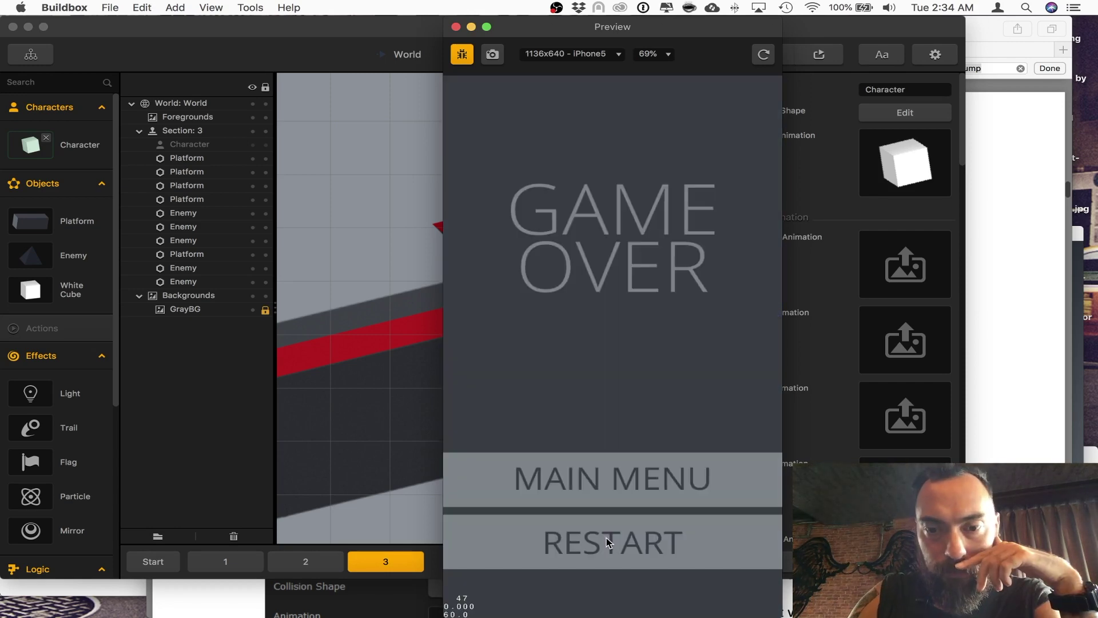
pyautogui.press('super+w')
# Open the collision shape of the character's Ghost Jump in the Shape Editor, keeping Activate On Release enabled.
pyautogui.scroll(-10, 849, 294)
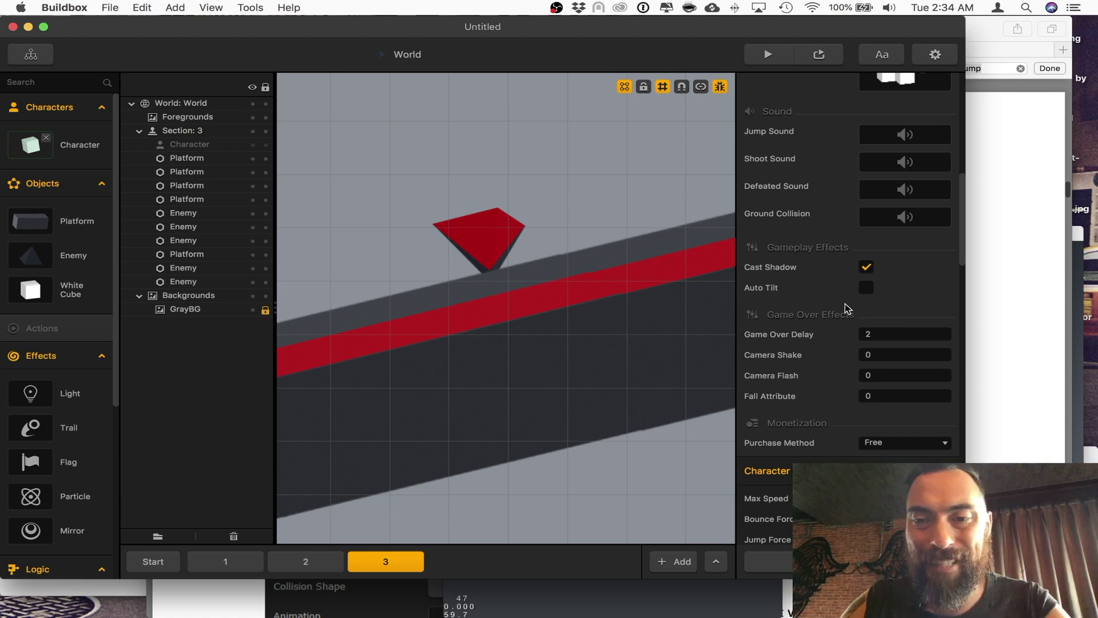
pyautogui.scroll(-10, 874, 350)
pyautogui.scroll(-5, 874, 350)
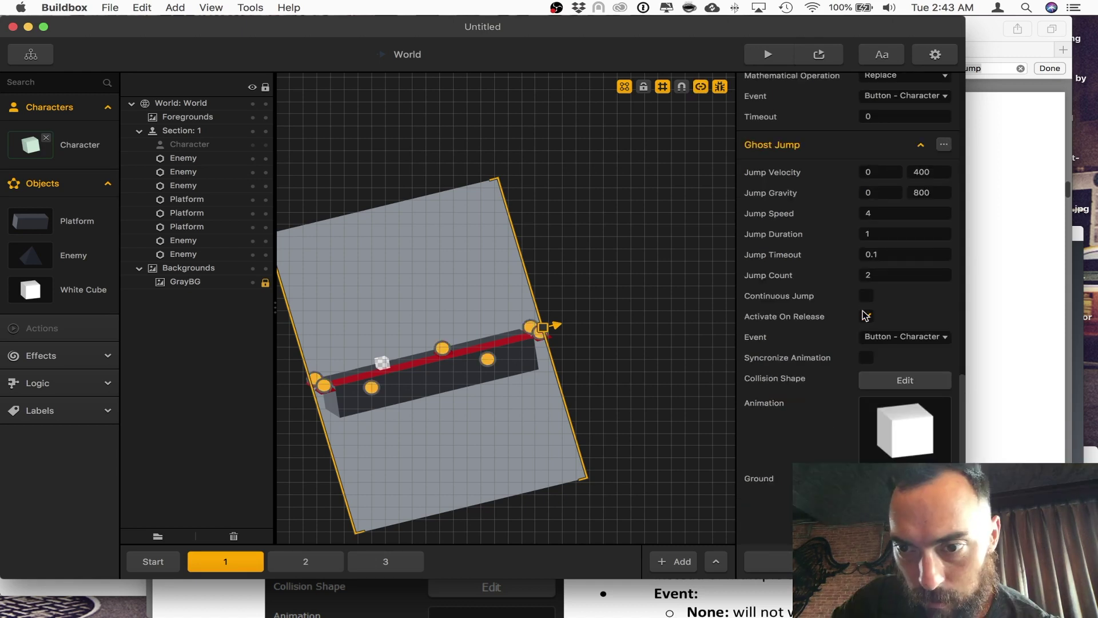
pyautogui.click(866, 318)
pyautogui.click(905, 382)
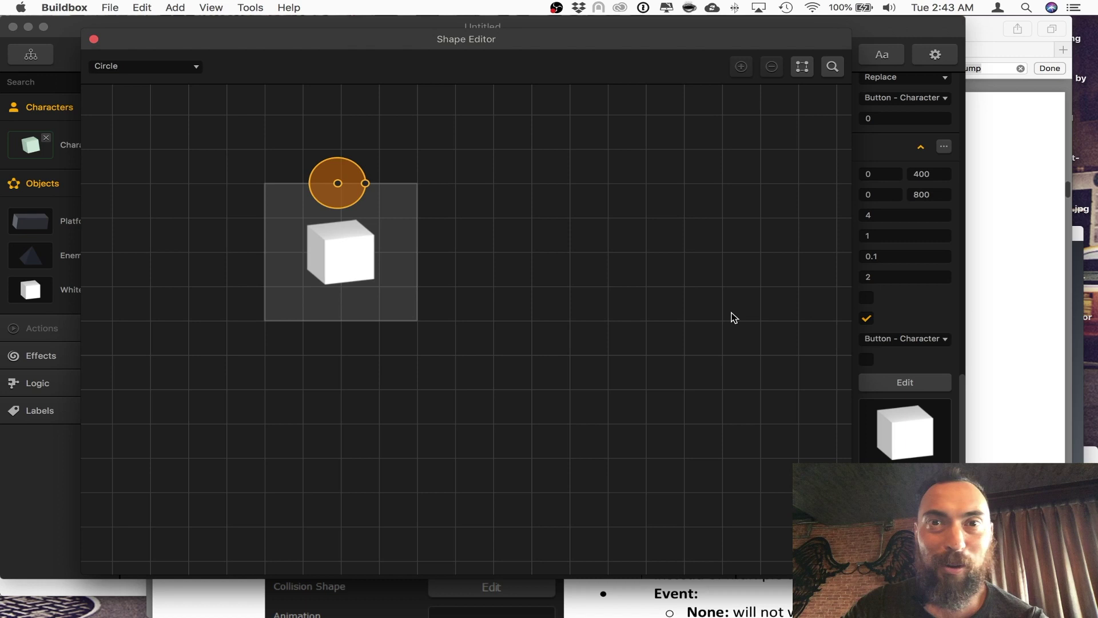
# Try a Polygon collision shape on the Ghost Jump in place of its circle and close the Shape Editor.
pyautogui.scroll(-5, 412, 194)
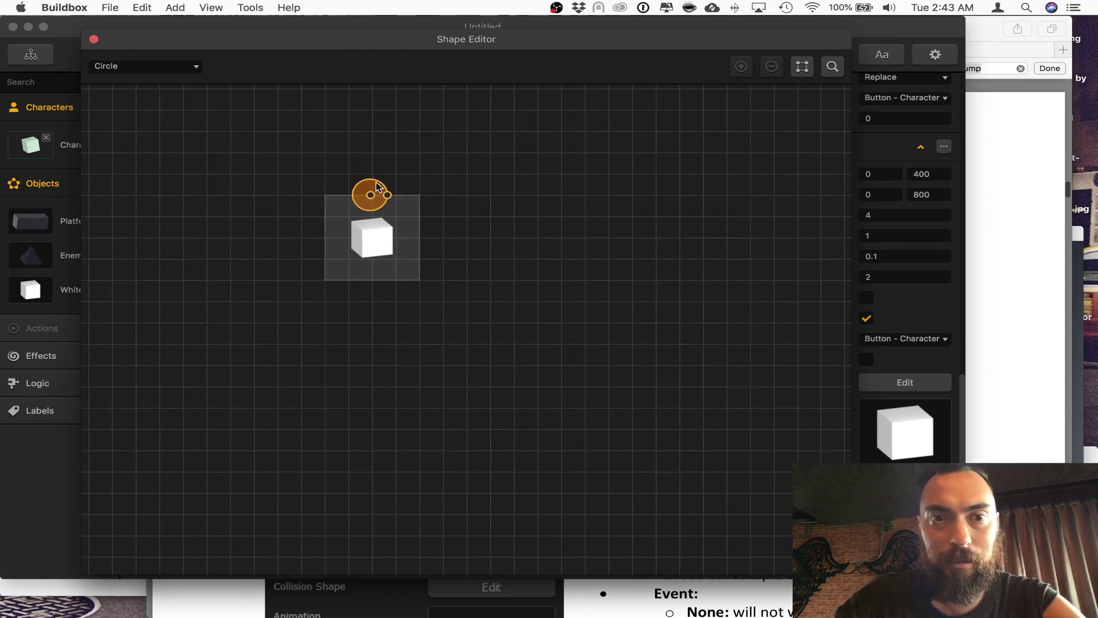
pyautogui.moveTo(375, 199); pyautogui.dragTo(376, 197)
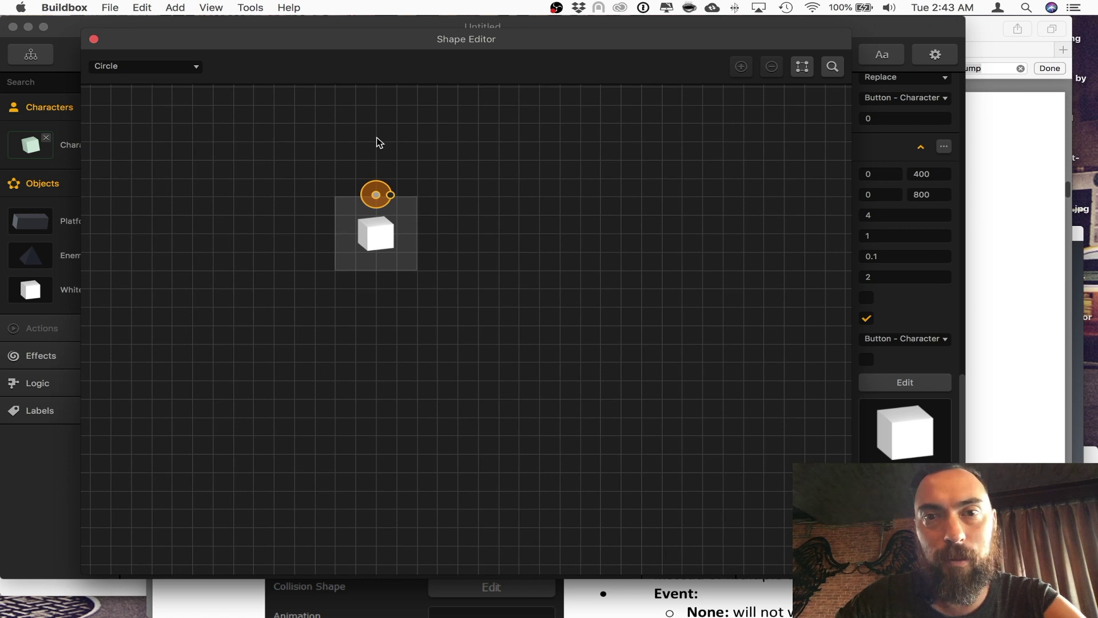
pyautogui.click(196, 67)
pyautogui.click(143, 79)
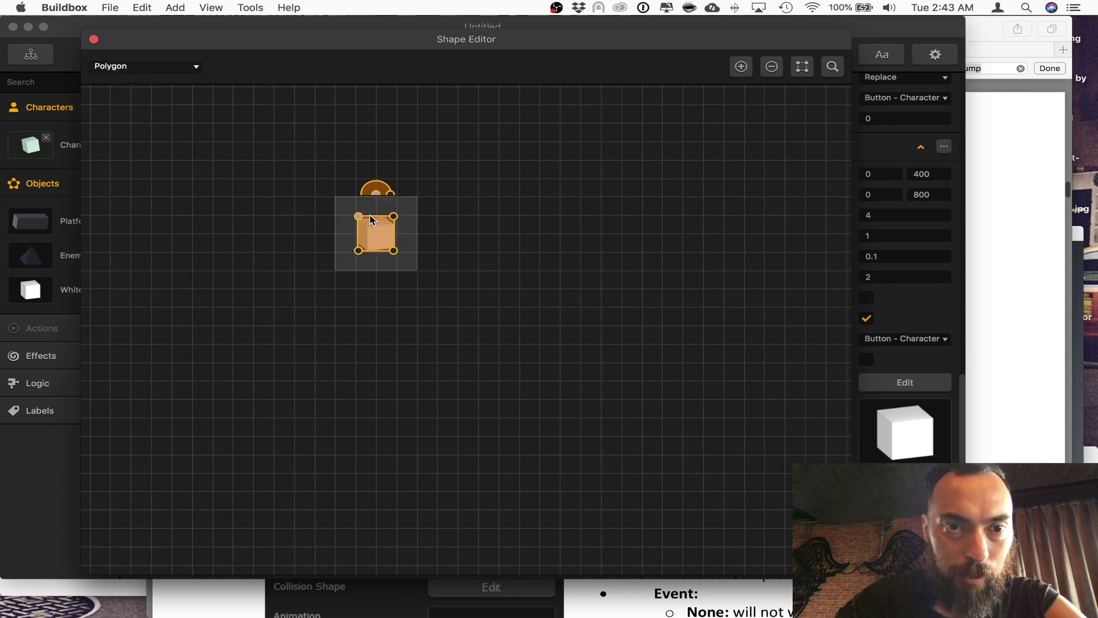
pyautogui.click(94, 39)
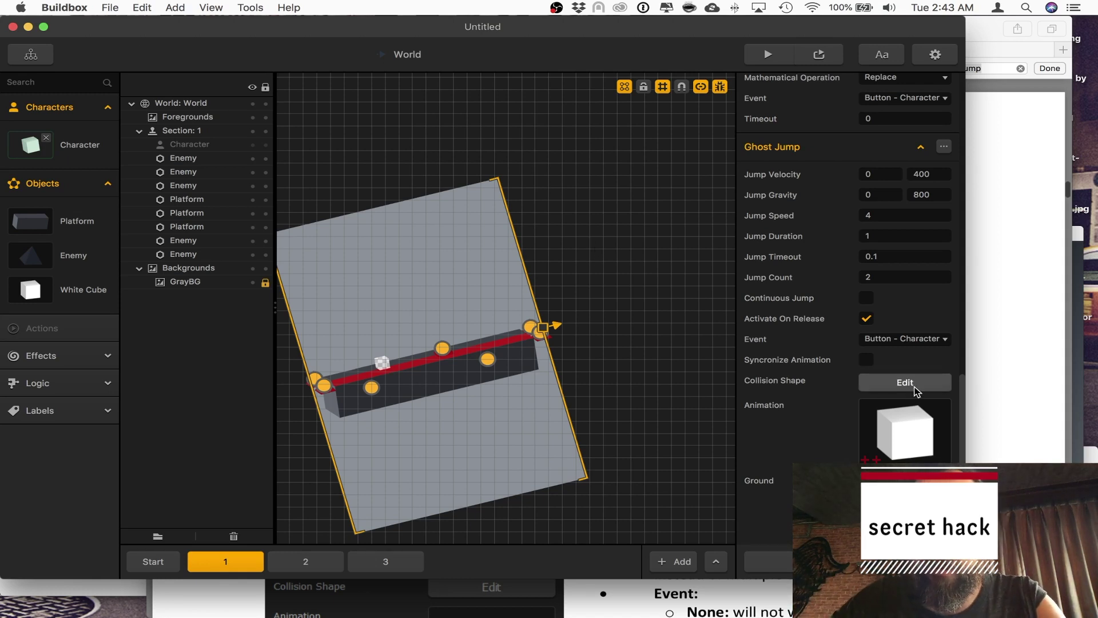
# Inspect the cube image and its transform values in the Ghost Jump's animation without changing them.
pyautogui.moveTo(911, 409)
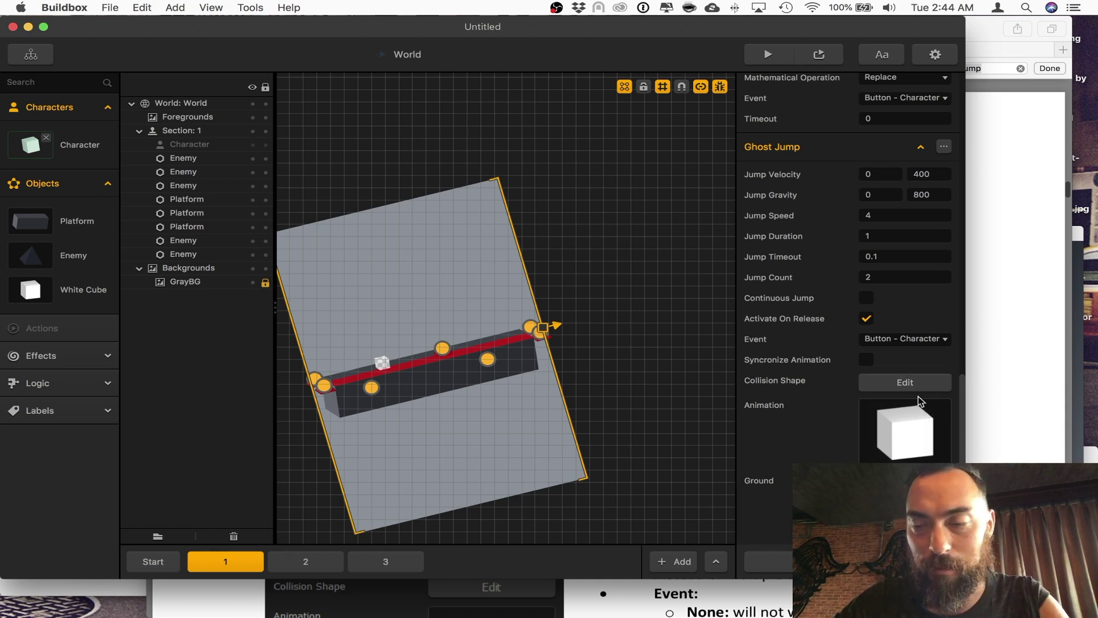
pyautogui.click(923, 411)
pyautogui.moveTo(455, 147); pyautogui.dragTo(599, 329)
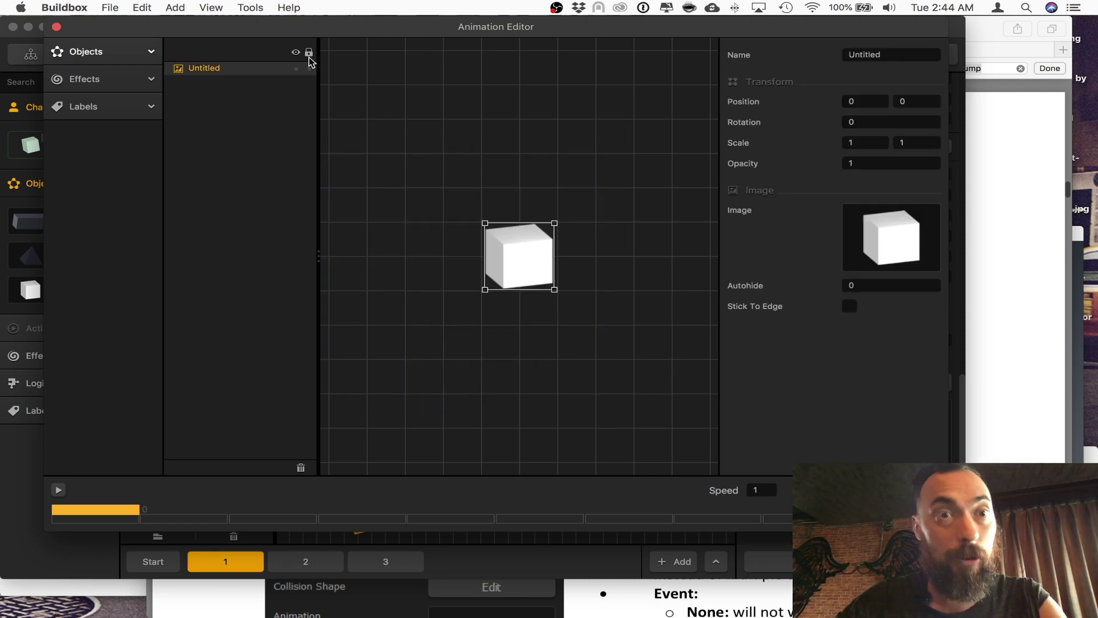
pyautogui.click(57, 27)
# Move the Ghost Jump's circle collision shape from the cube's centre to just above the cube.
pyautogui.click(905, 382)
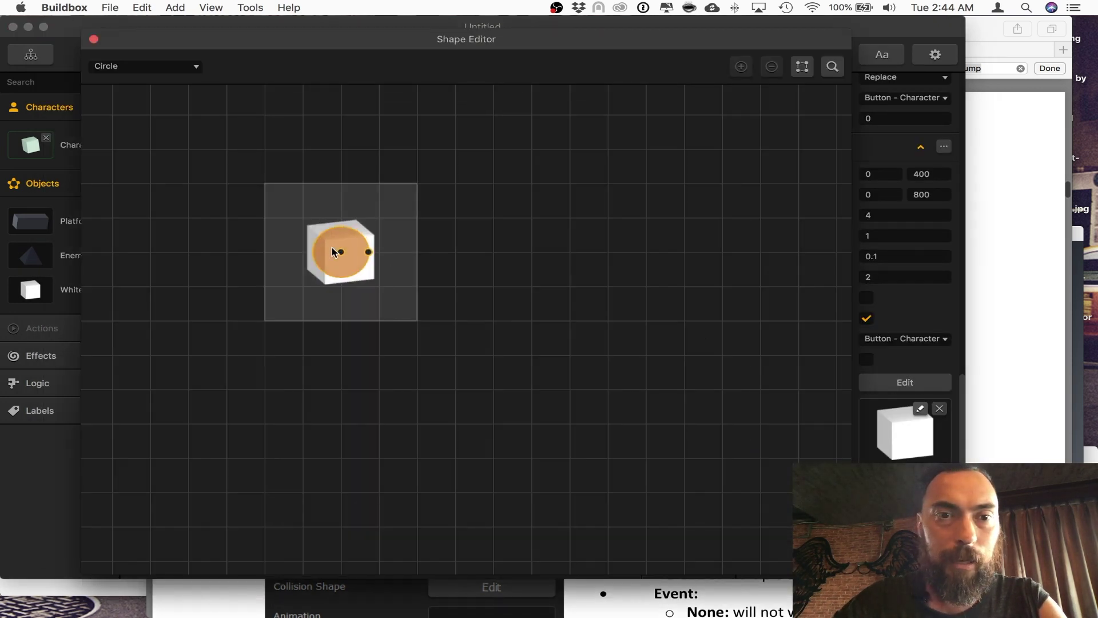
pyautogui.moveTo(343, 251); pyautogui.dragTo(344, 166)
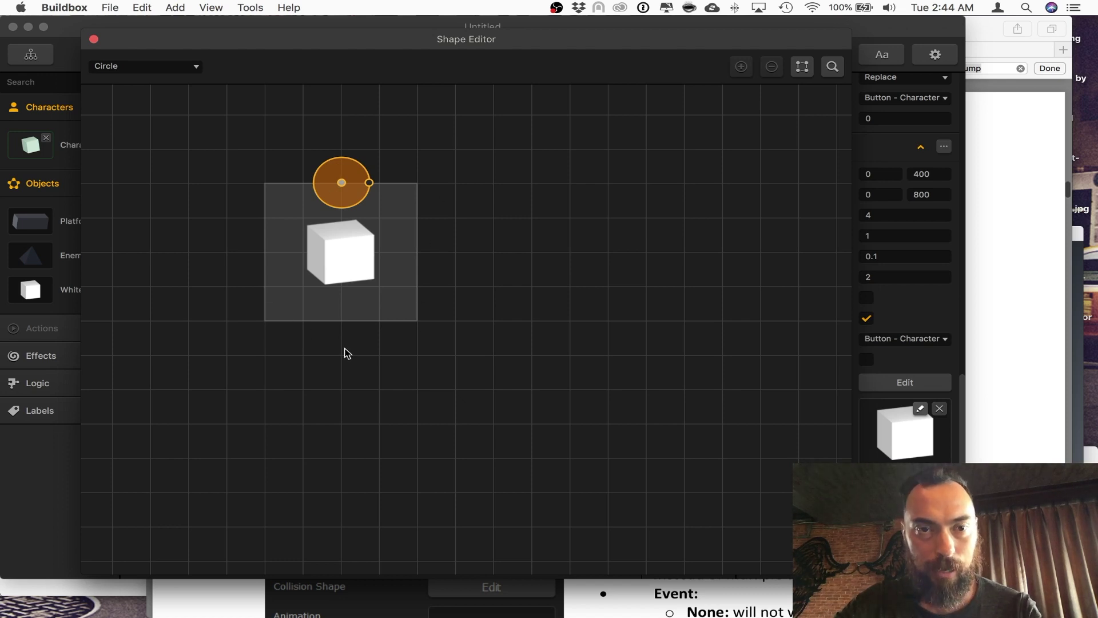
pyautogui.click(94, 39)
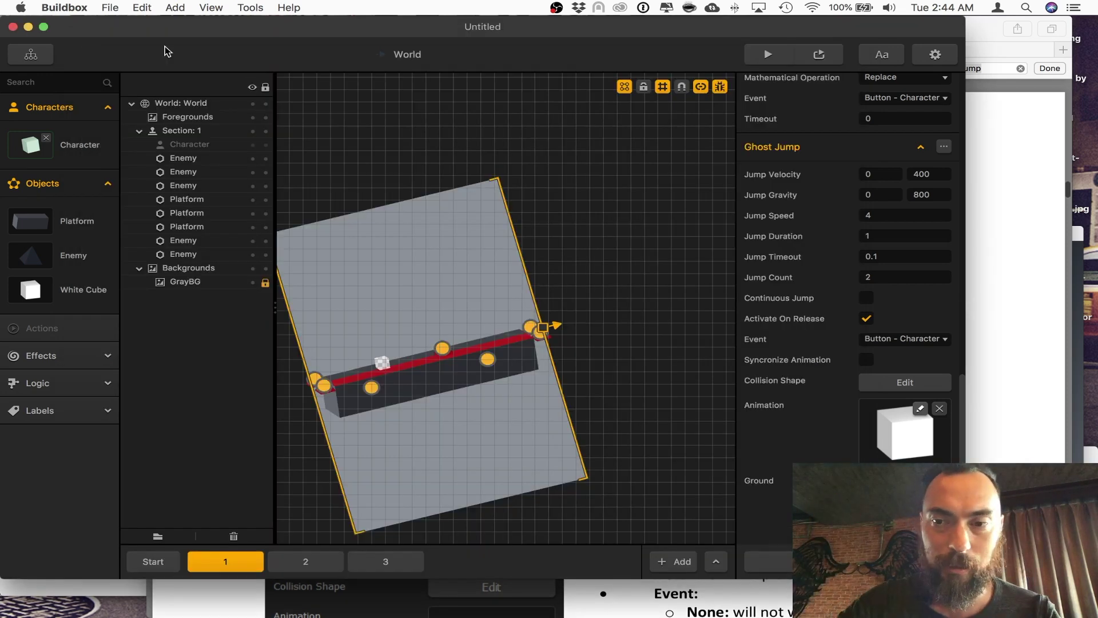
# Raise the cube in the Ghost Jump's animation to a Y position of 150, keeping X at 0.
pyautogui.click(920, 409)
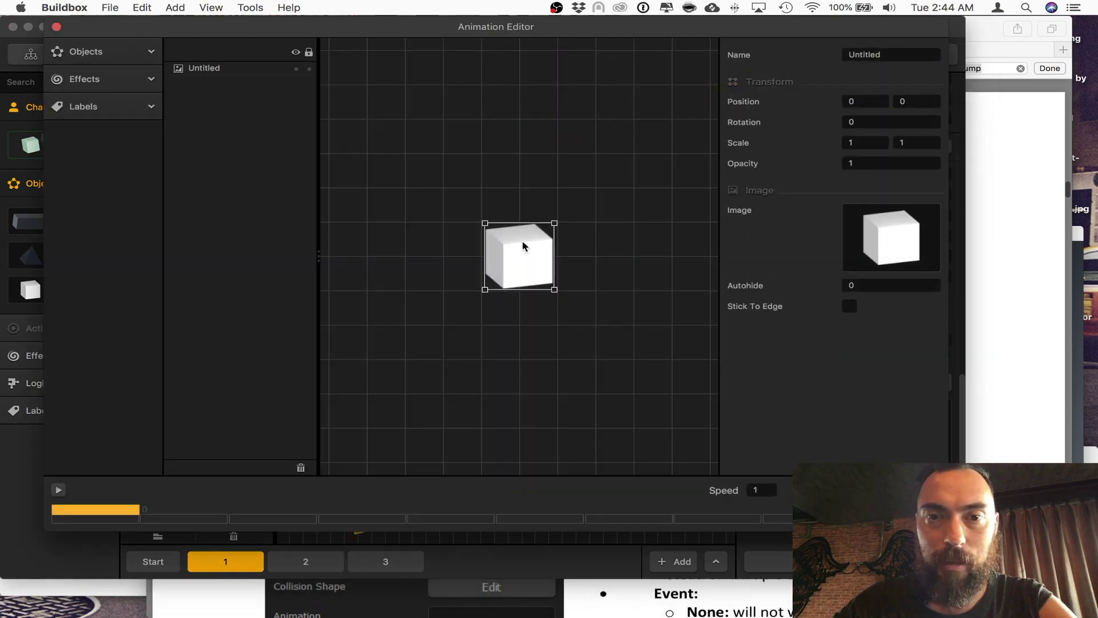
pyautogui.moveTo(522, 245)
pyautogui.mouseDown()
pyautogui.moveTo(527, 105)
pyautogui.moveTo(531, 156)
pyautogui.mouseUp()
pyautogui.click(473, 202)
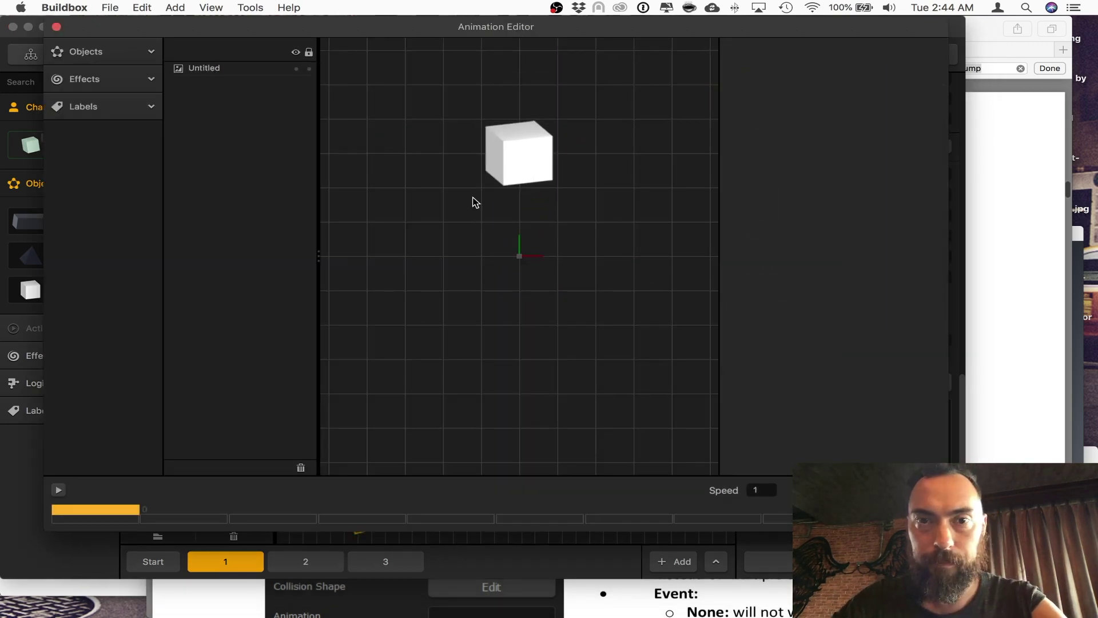
pyautogui.click(57, 28)
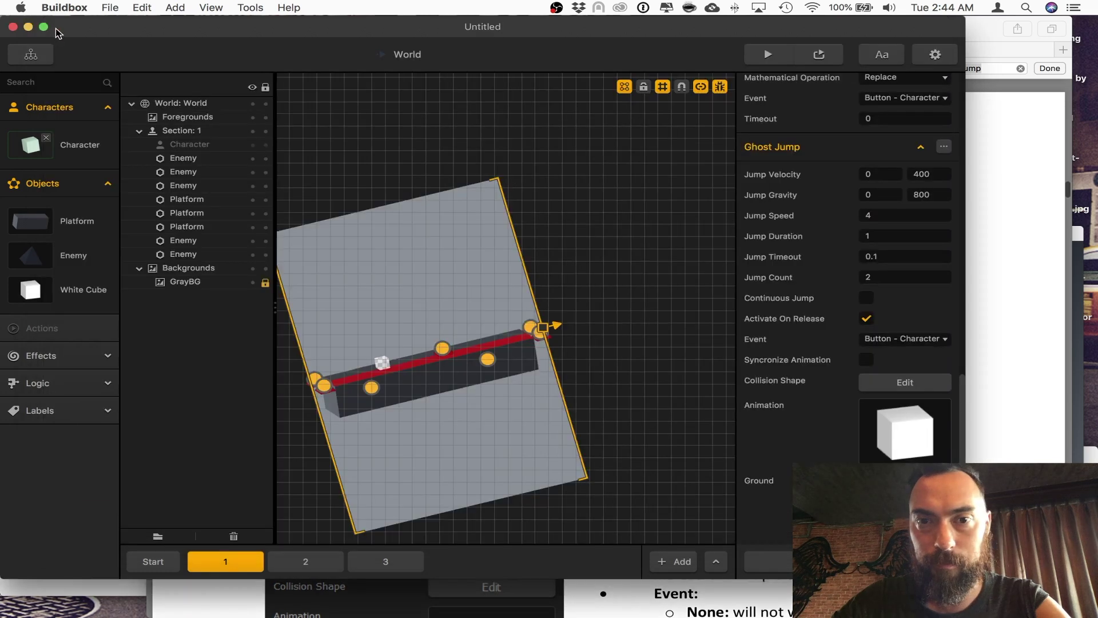
# Move the Ghost Jump's circle collision shape from the cube's base to above it, and reopen the shape to check its placement.
pyautogui.click(923, 385)
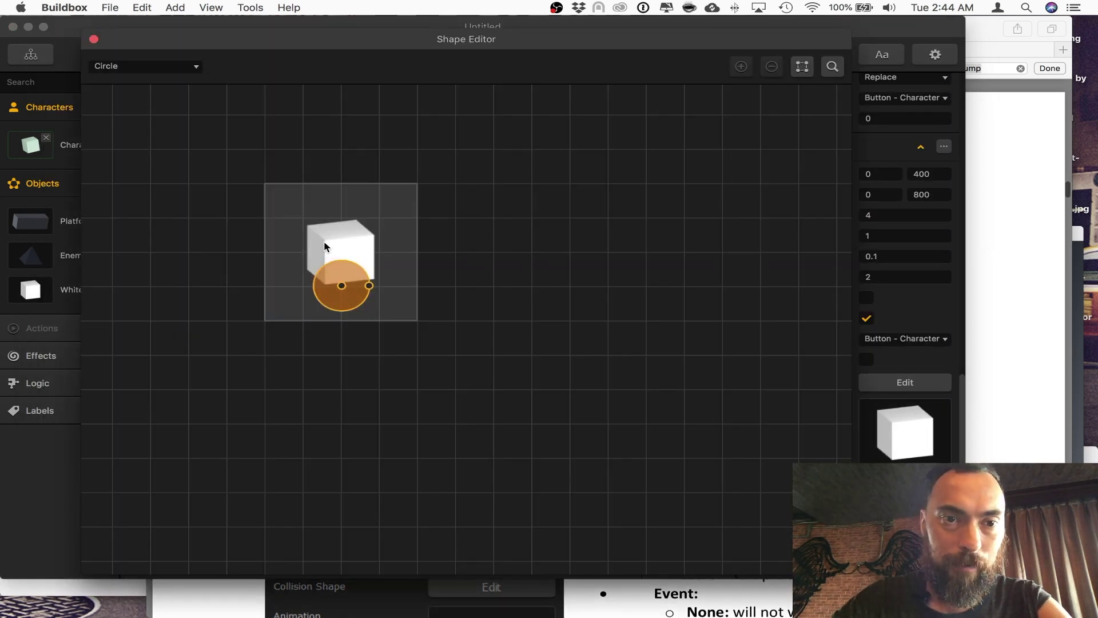
pyautogui.moveTo(341, 286); pyautogui.dragTo(345, 175)
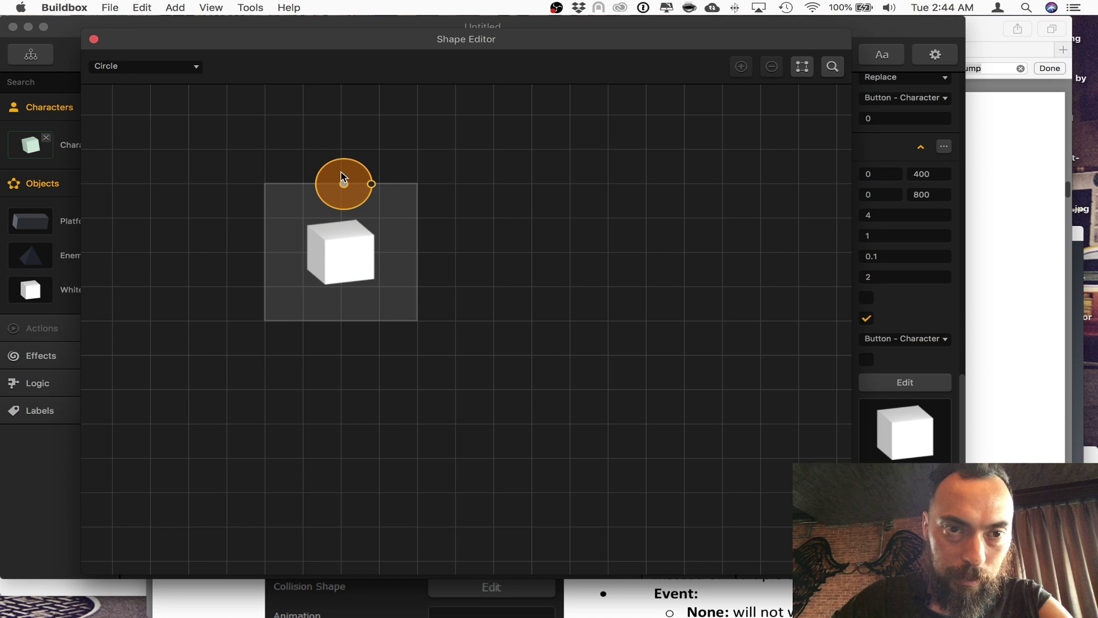
pyautogui.click(94, 38)
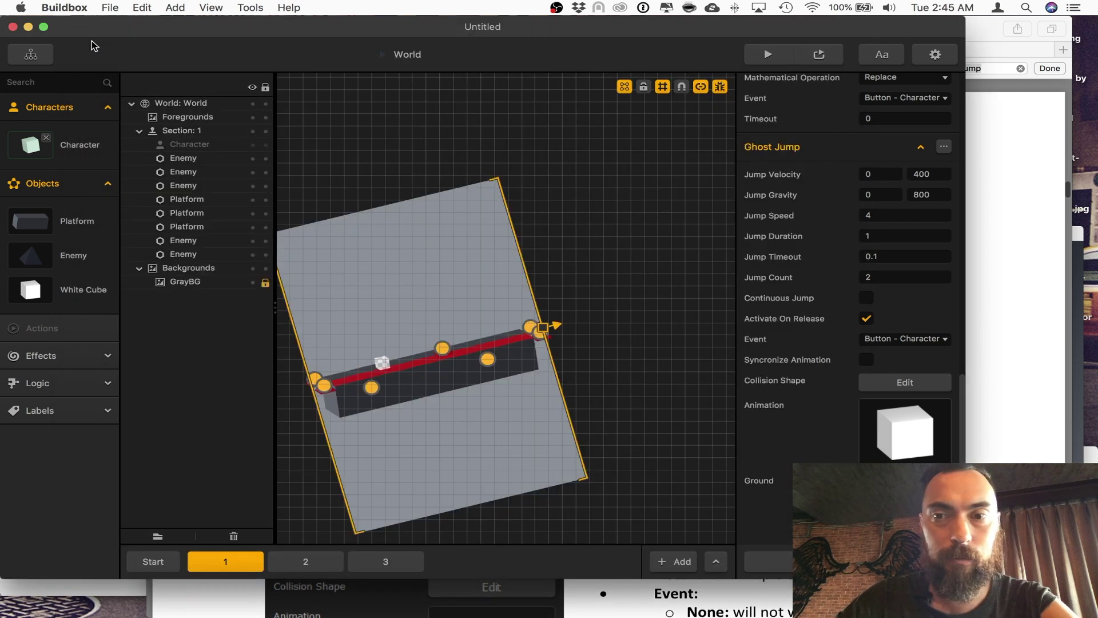
pyautogui.click(907, 384)
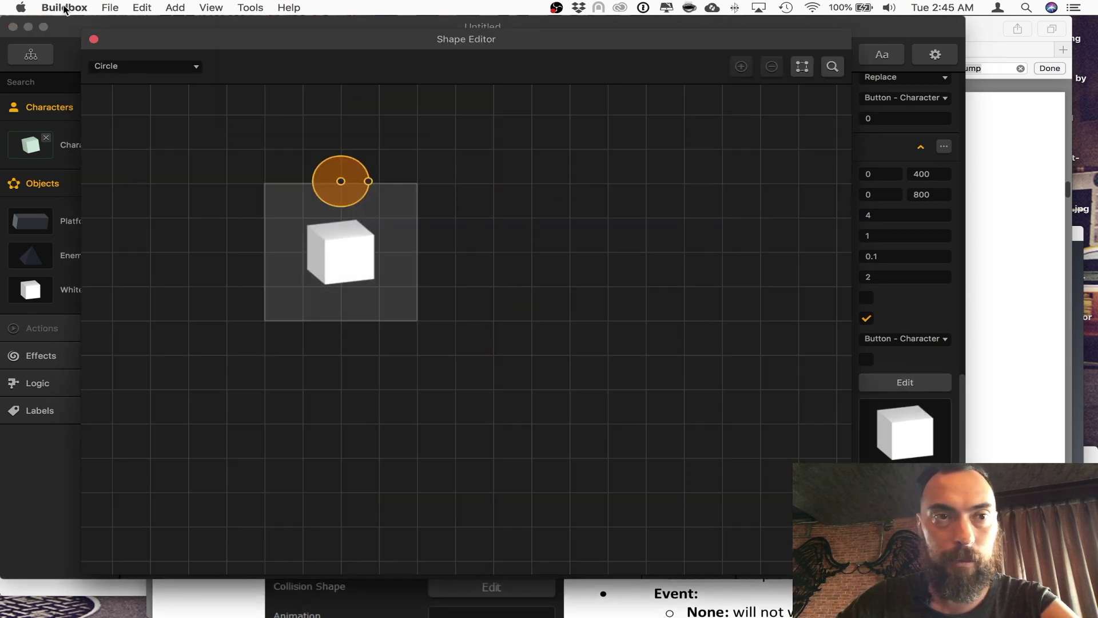
pyautogui.click(93, 39)
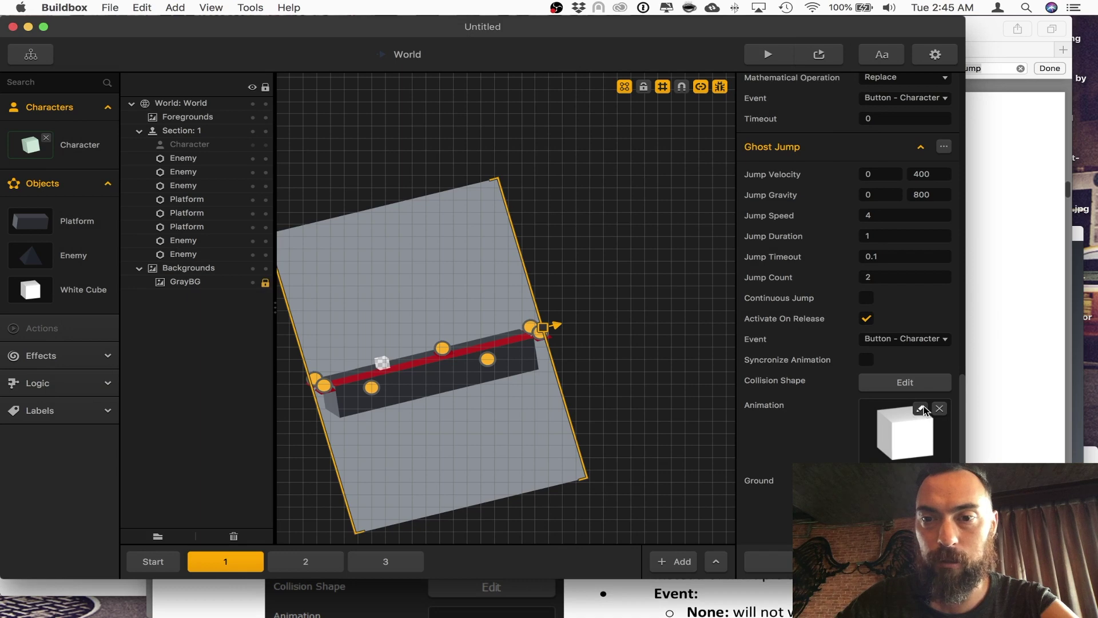
# Set the Y position of the Ghost Jump animation's cube to 0 and check the circle's offset in the Shape Editor.
pyautogui.click(922, 409)
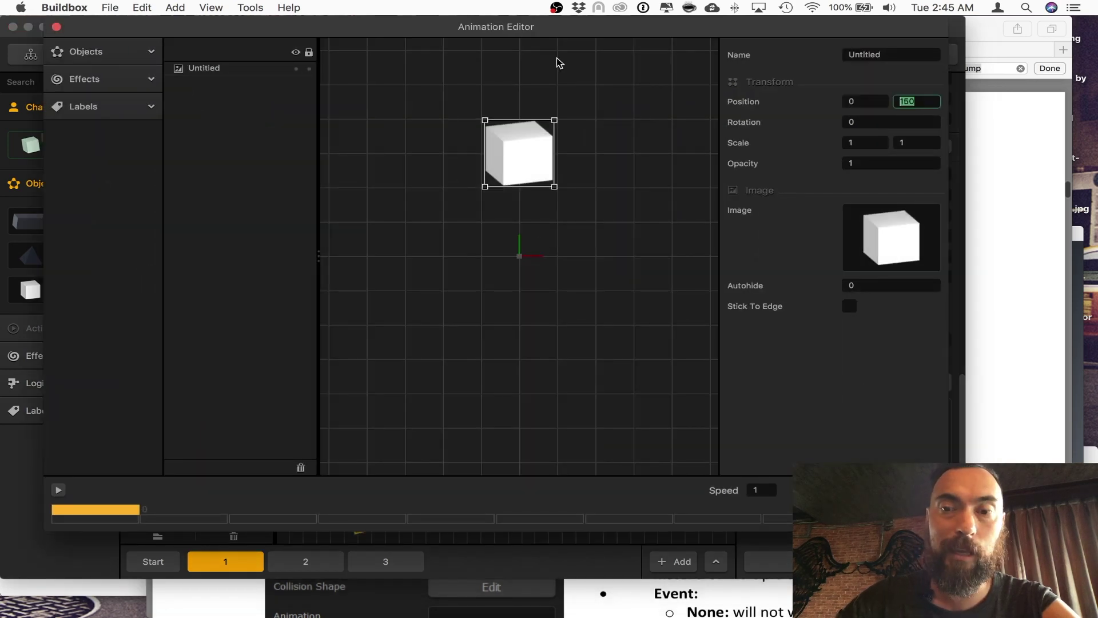
pyautogui.write('0')
pyautogui.press('Tab')
pyautogui.click(56, 27)
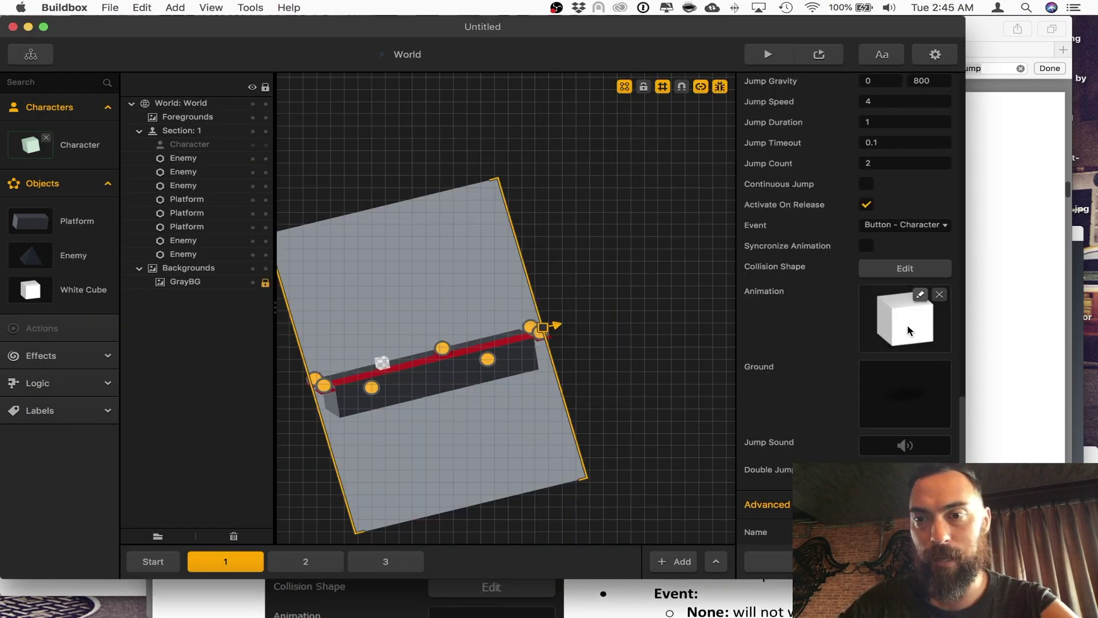
pyautogui.click(888, 269)
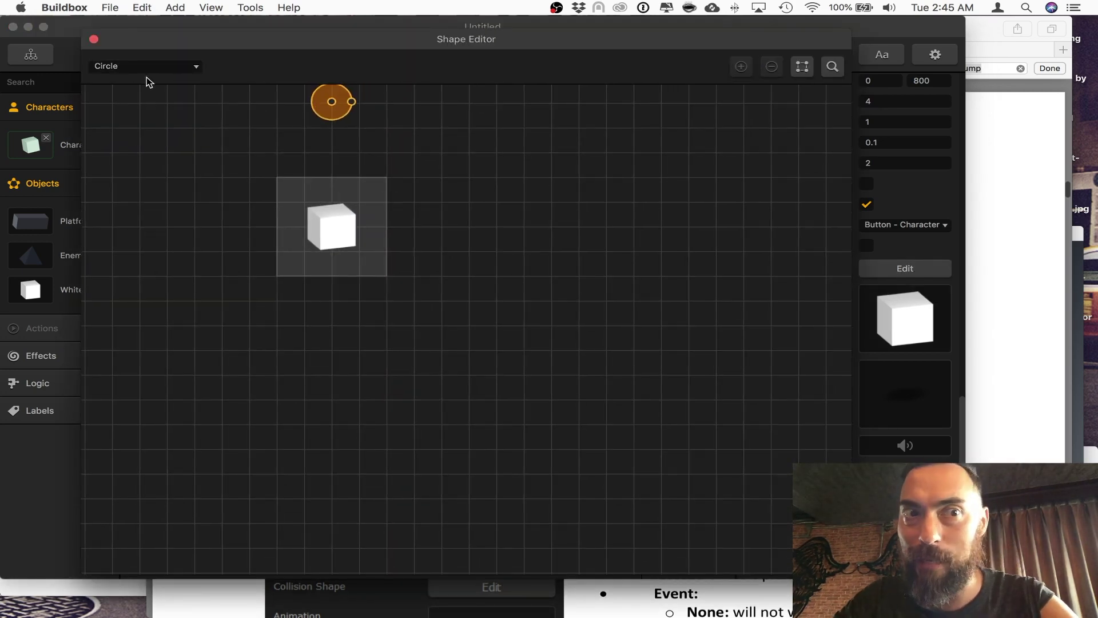
pyautogui.click(93, 39)
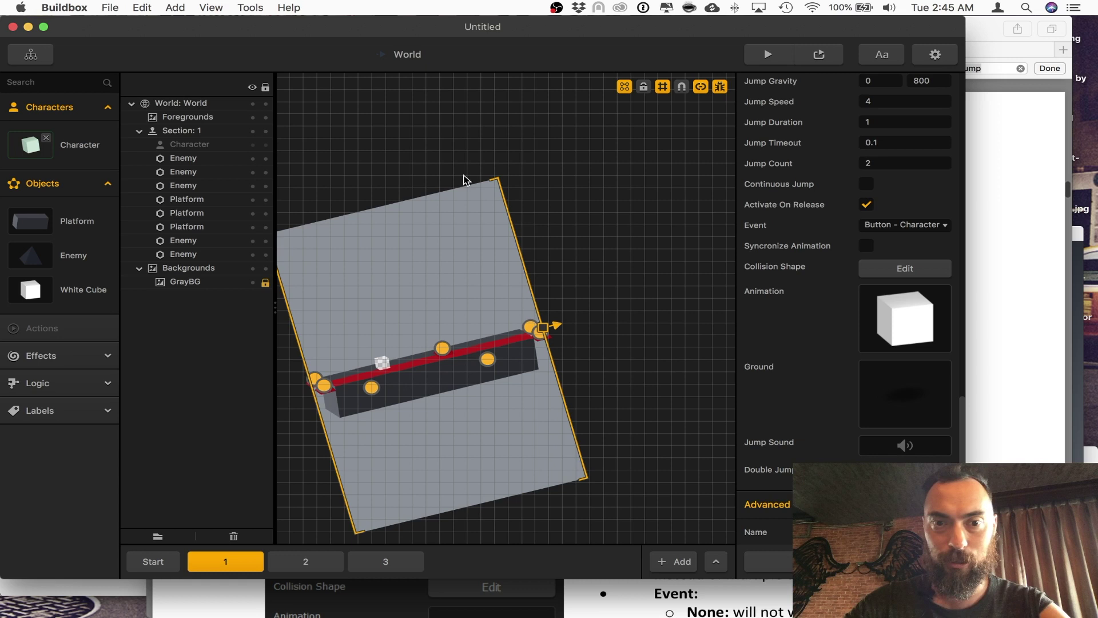
# Play-test the game over a few rounds, watching the circle collision shape while the cube jumps, and close the preview.
pyautogui.press('super+r')
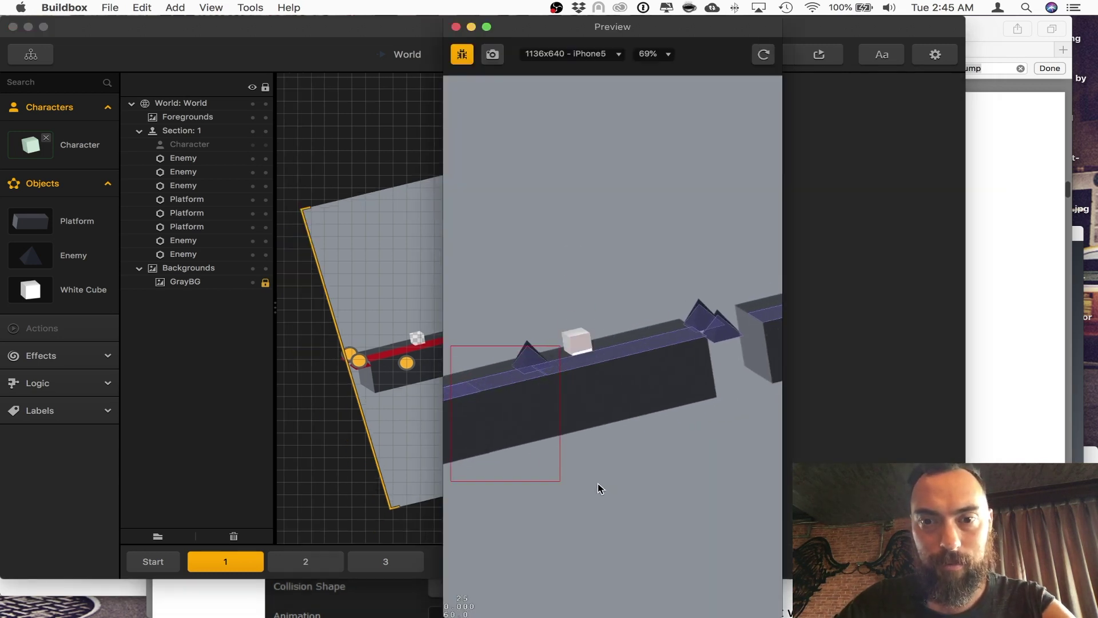
pyautogui.click(595, 482)
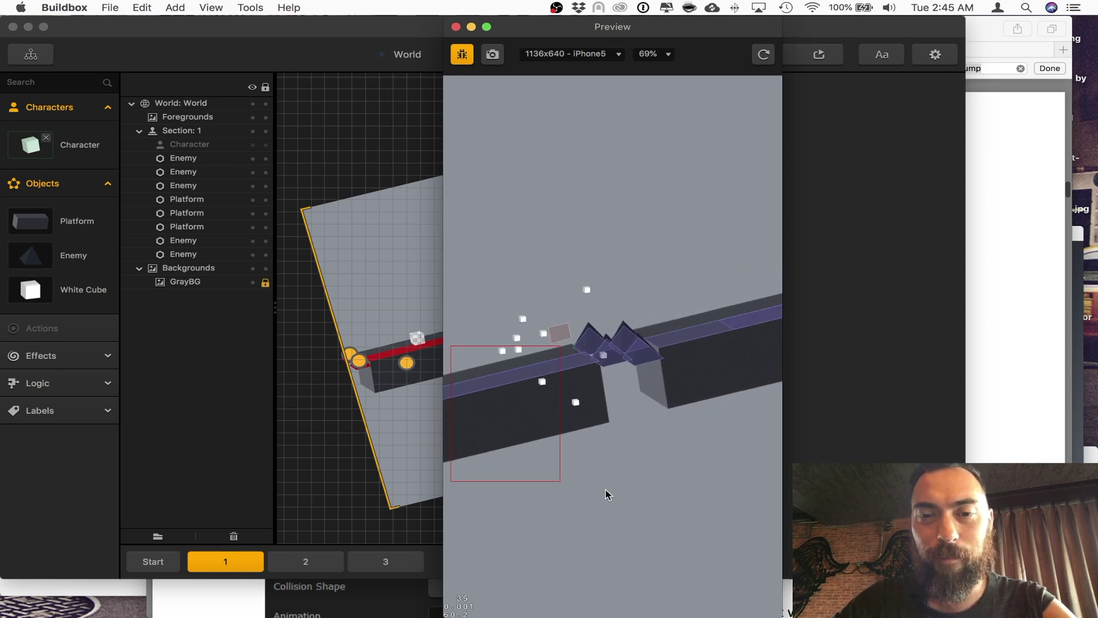
pyautogui.click(621, 535)
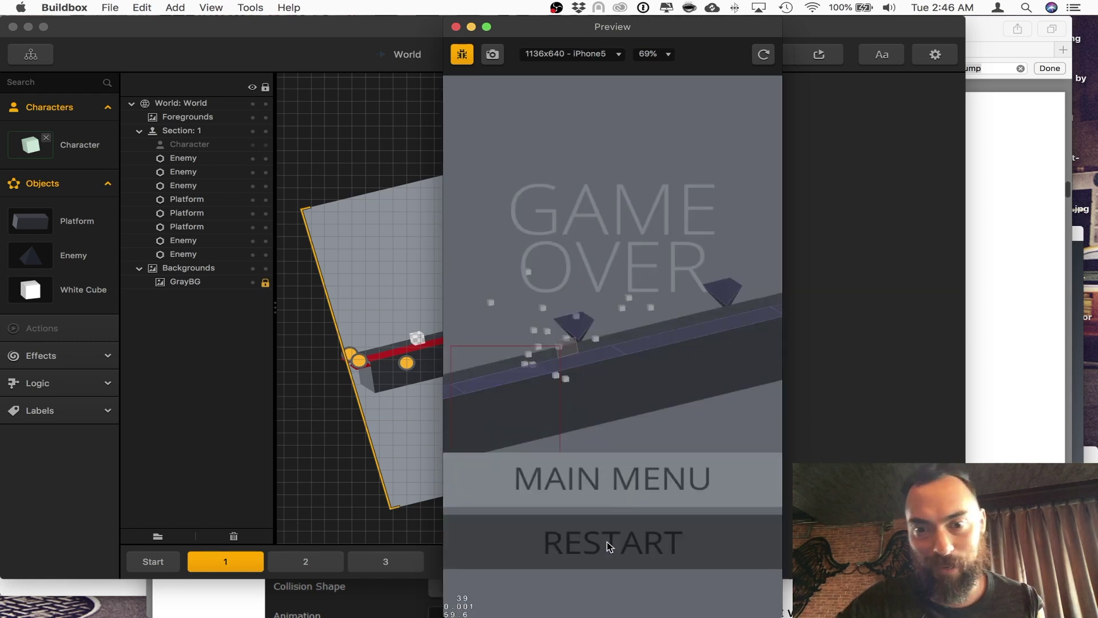
pyautogui.click(607, 541)
pyautogui.click(605, 537)
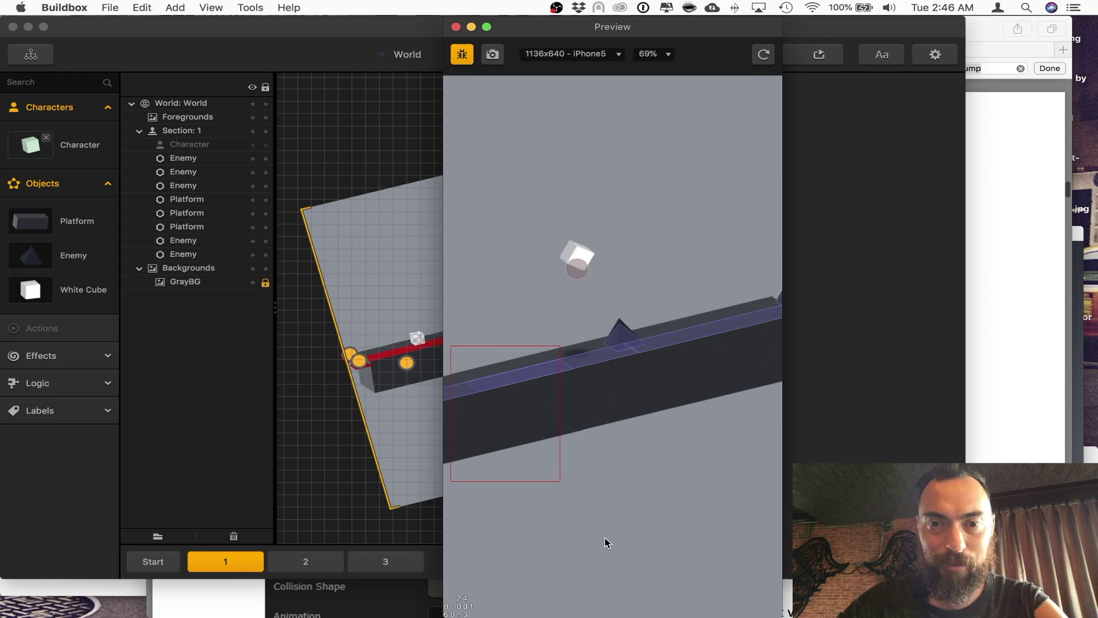
pyautogui.click(456, 26)
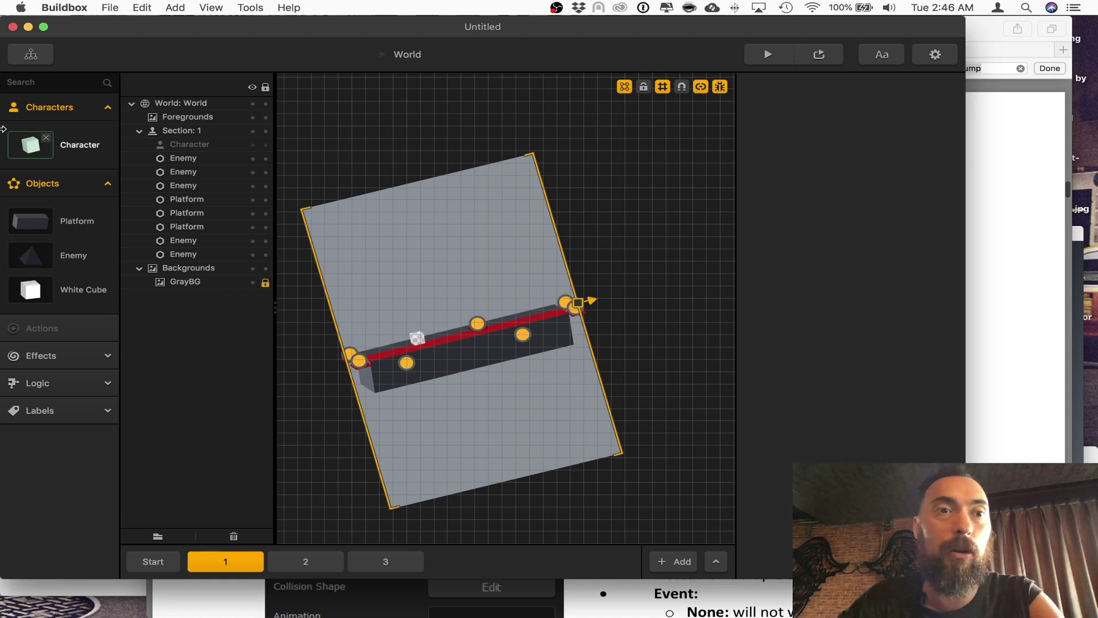
# Review the character's animations and its Flat and Ghost Jump settings, and examine the Ghost Jump's offset collision circle.
pyautogui.click(83, 143)
pyautogui.scroll(-15, 847, 321)
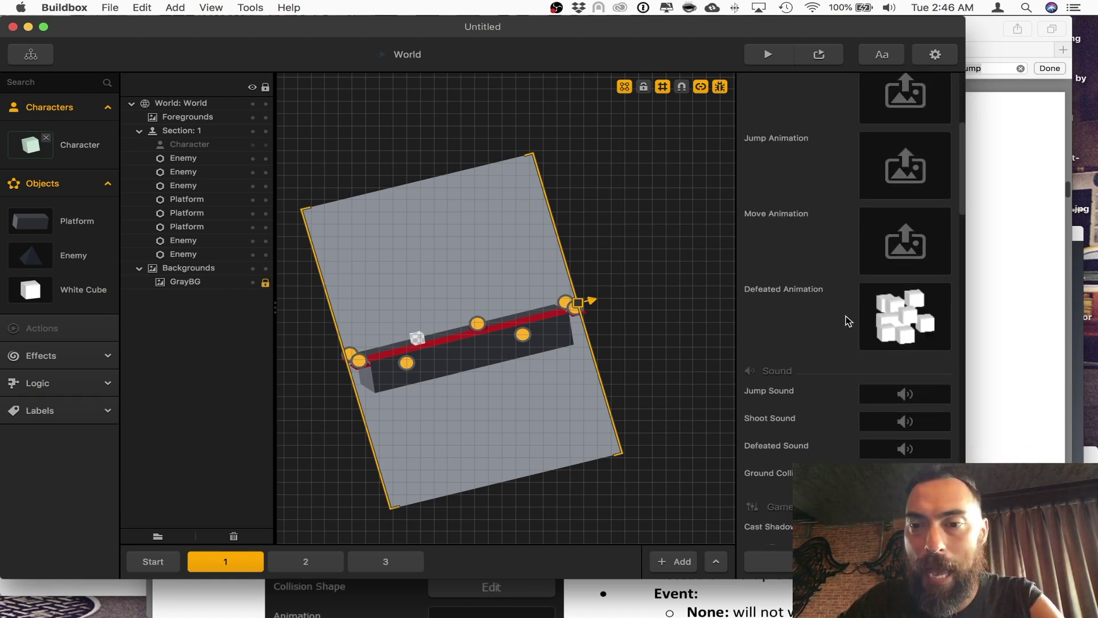
pyautogui.moveTo(914, 339)
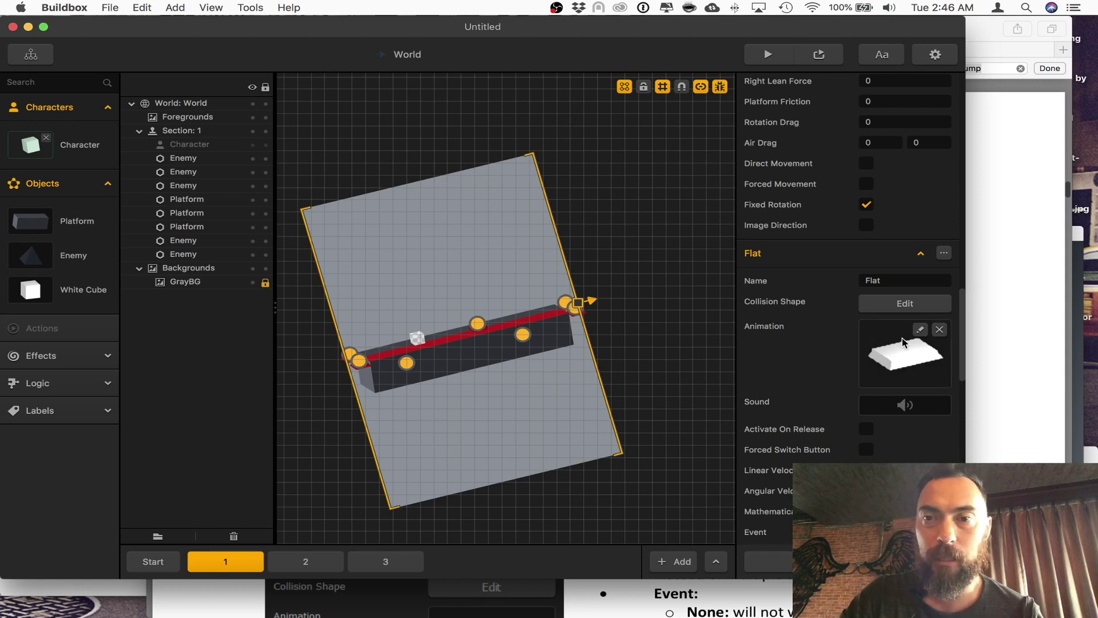
pyautogui.scroll(-2, 902, 339)
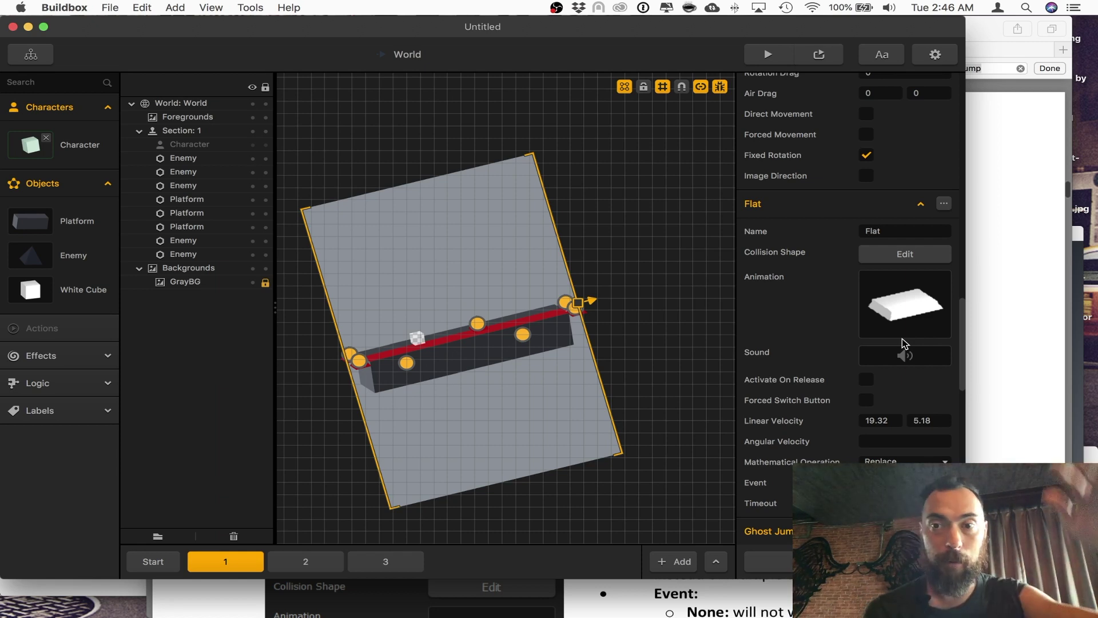
pyautogui.scroll(-6, 902, 338)
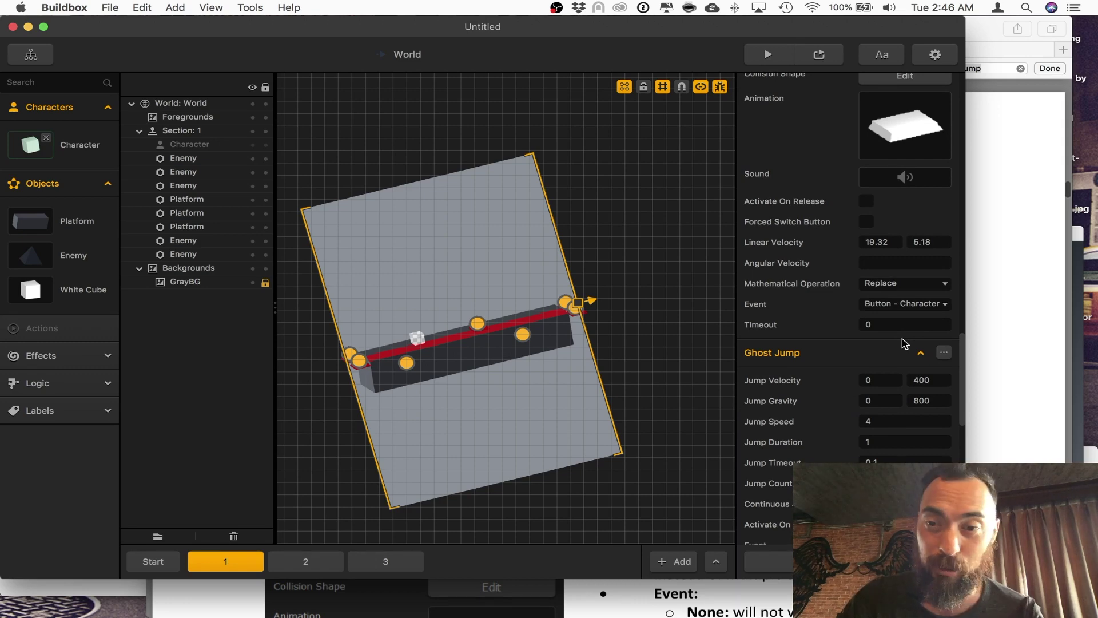
pyautogui.scroll(-5, 902, 344)
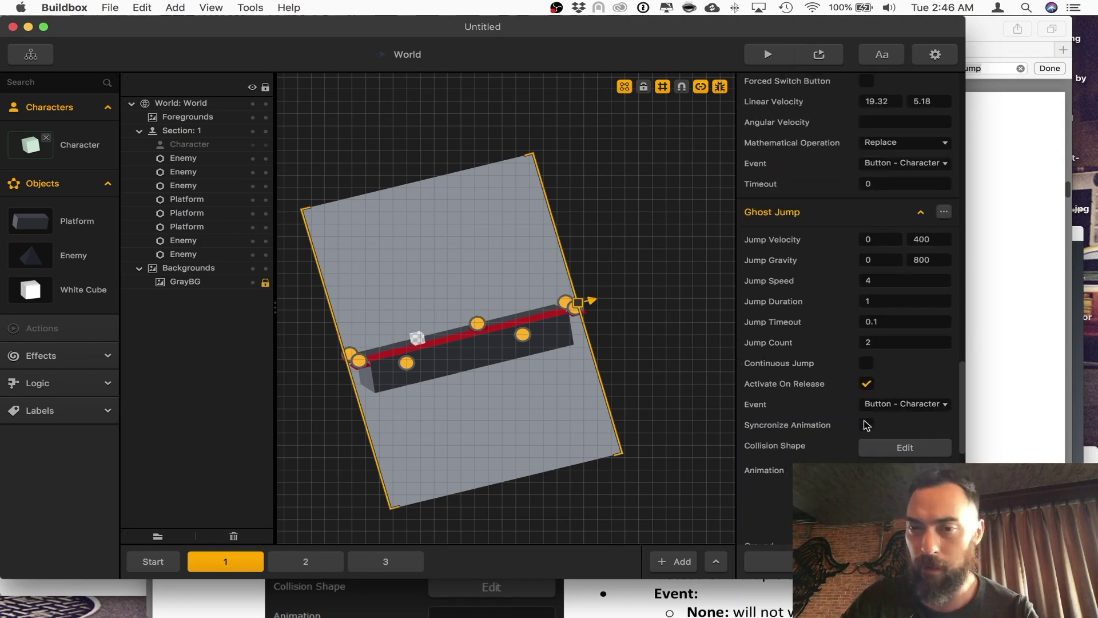
pyautogui.click(874, 448)
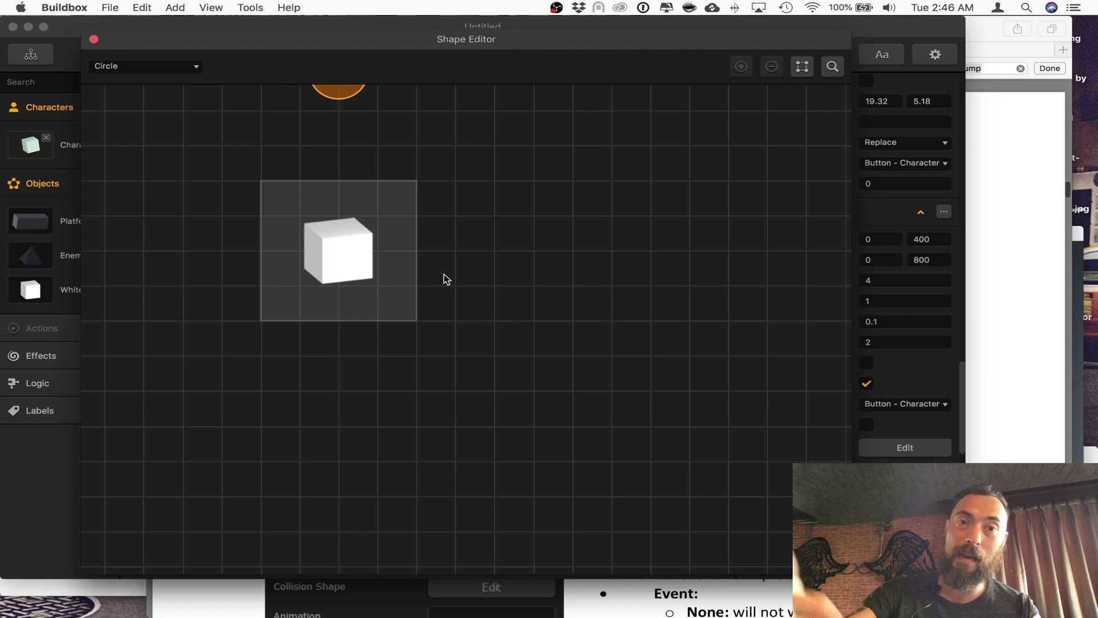
pyautogui.scroll(5, 483, 275)
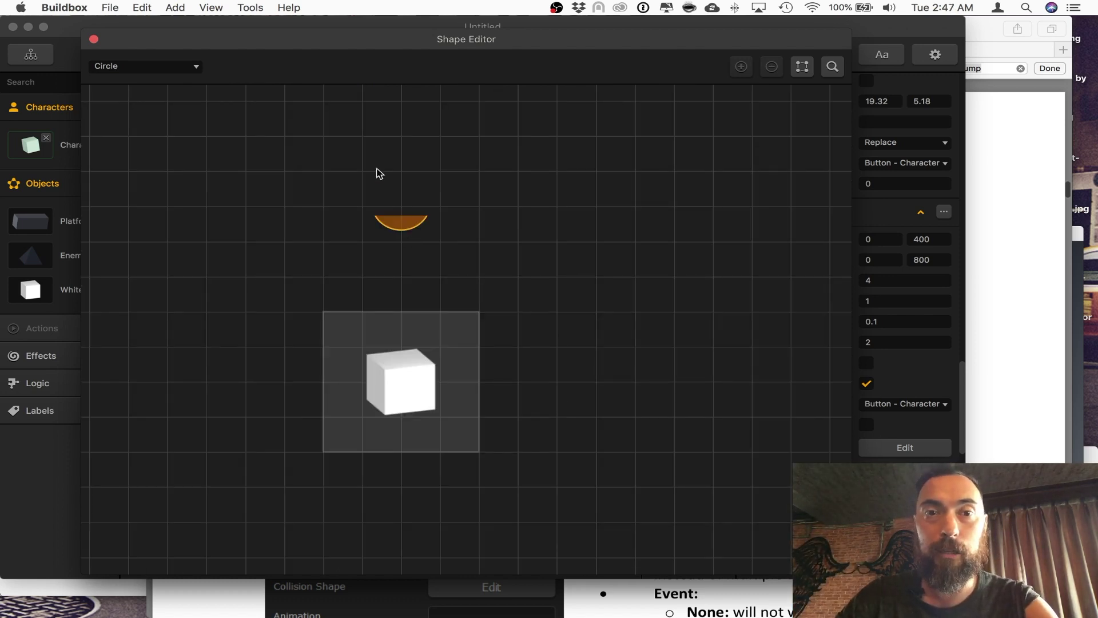
pyautogui.click(94, 40)
pyautogui.scroll(-1, 638, 329)
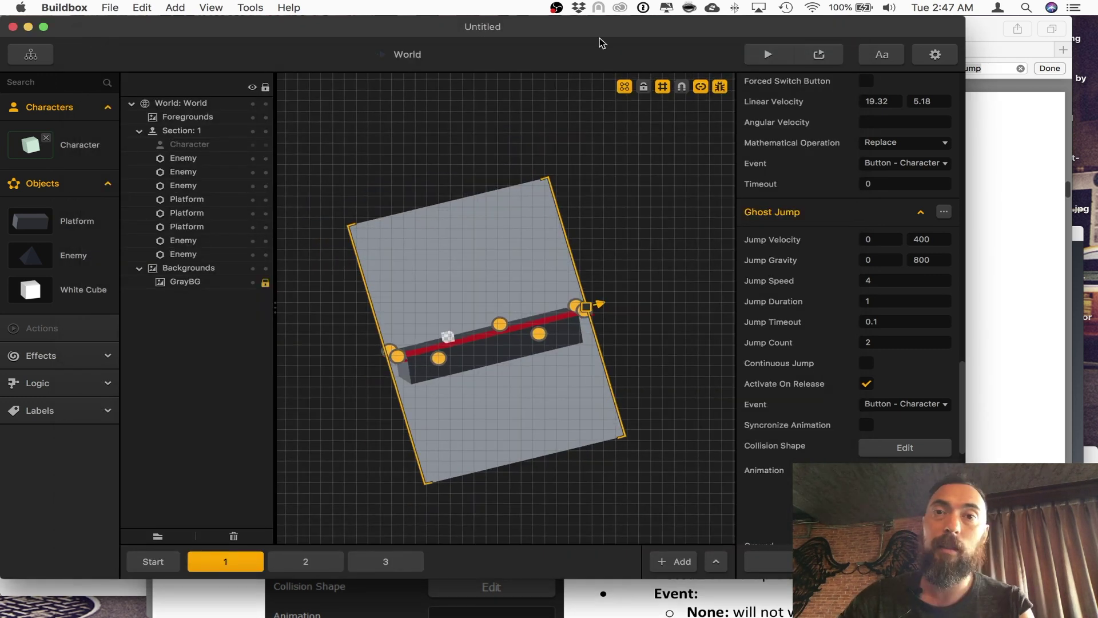